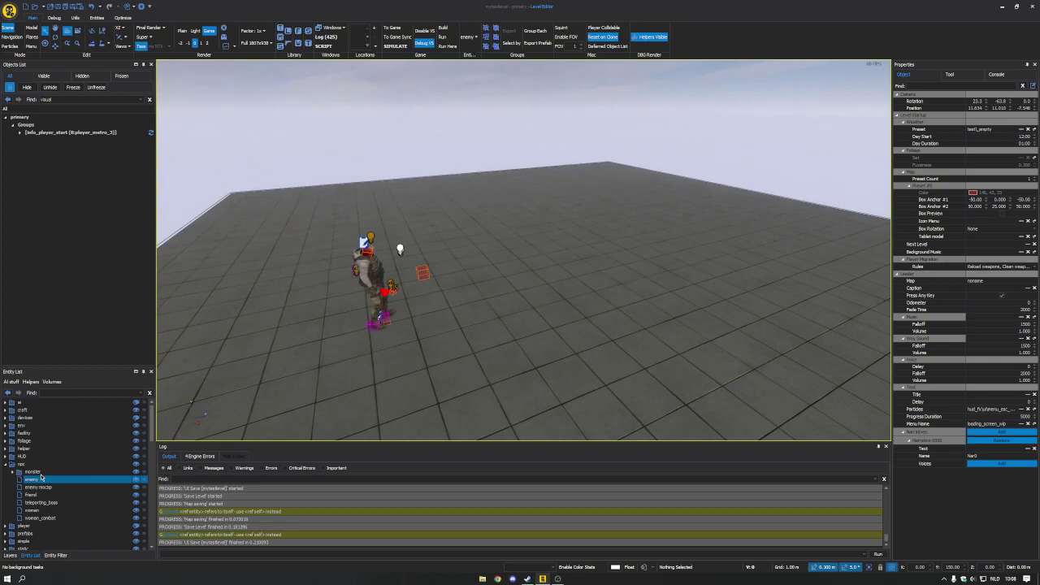
- Place an enemy NPC entity on the open floor some distance from the player start
{"action": "right_click_drag", "start_coordinate": [476, 272], "coordinate": [402, 321]}
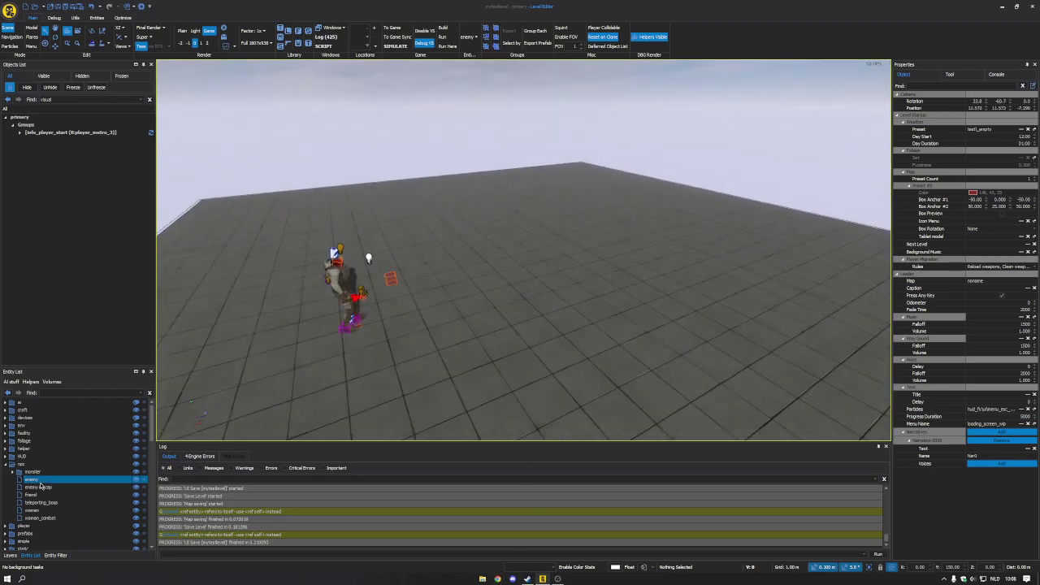
{"action": "left_click_drag", "start_coordinate": [34, 480], "coordinate": [582, 252]}
{"action": "key", "text": "w"}
{"action": "mouse_move", "coordinate": [561, 261]}
{"action": "right_mouse_down"}
{"action": "mouse_move", "coordinate": [585, 262]}
{"action": "mouse_move", "coordinate": [593, 245]}
{"action": "mouse_move", "coordinate": [528, 277]}
{"action": "mouse_move", "coordinate": [496, 268]}
{"action": "mouse_move", "coordinate": [561, 261]}
{"action": "right_mouse_up"}
{"action": "key", "text": "w"}
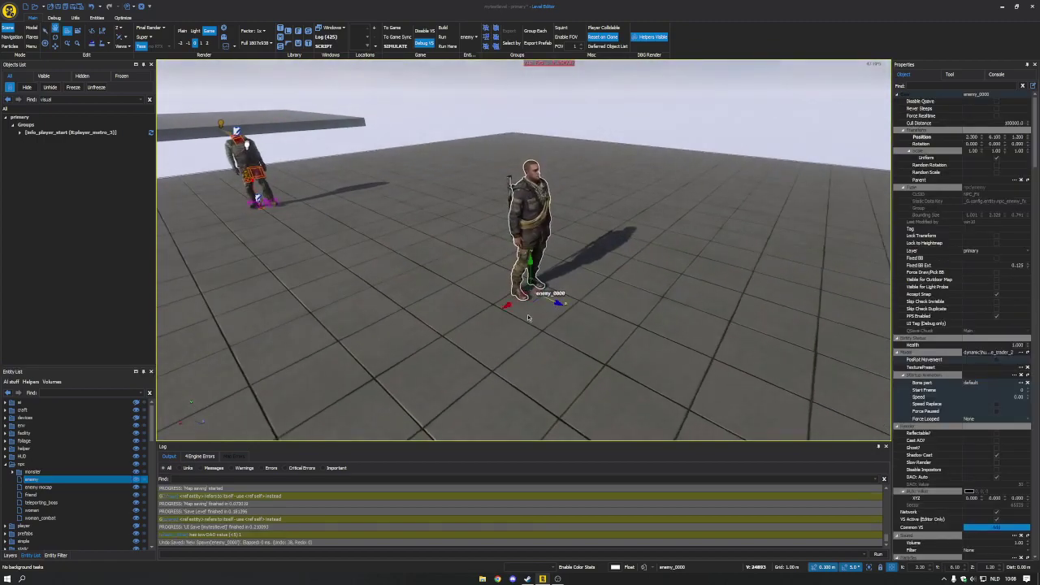
- Rotate the placed enemy NPC about its vertical axis to 135°
{"action": "key", "text": "e"}
{"action": "left_click_drag", "start_coordinate": [540, 317], "coordinate": [488, 338]}
{"action": "right_click_drag", "start_coordinate": [488, 338], "coordinate": [512, 337]}
{"action": "left_click_drag", "start_coordinate": [546, 258], "coordinate": [472, 276]}
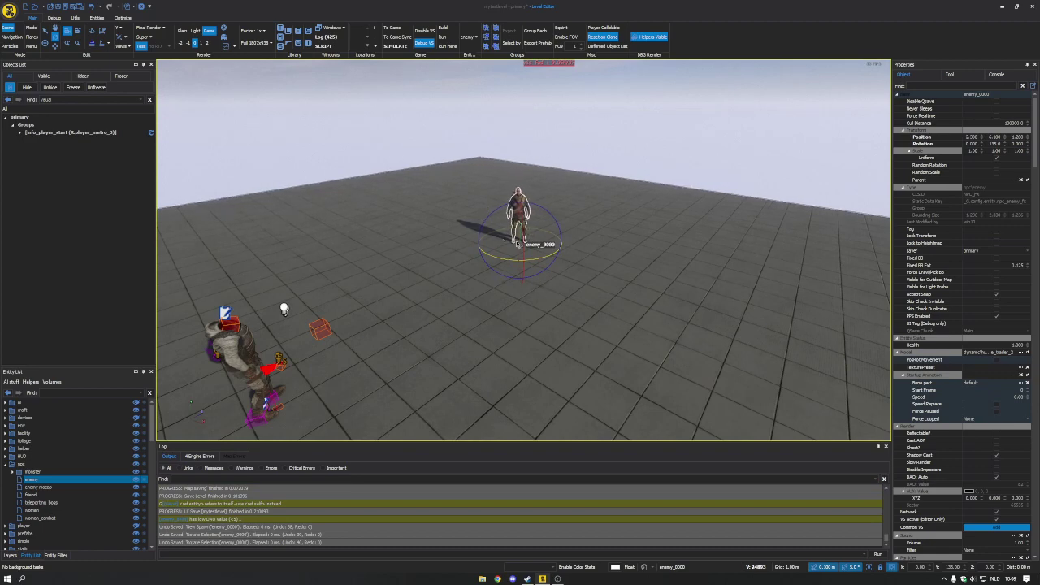
- Find the enemy NPC's Friend property and set it to friend
{"action": "left_click", "coordinate": [948, 85]}
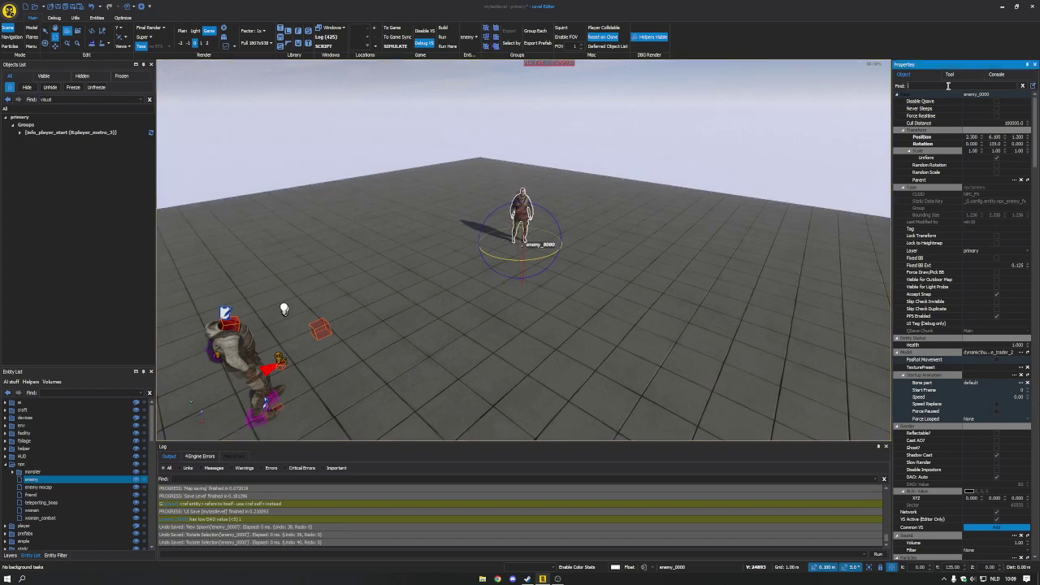
{"action": "type", "text": "ffriend"}
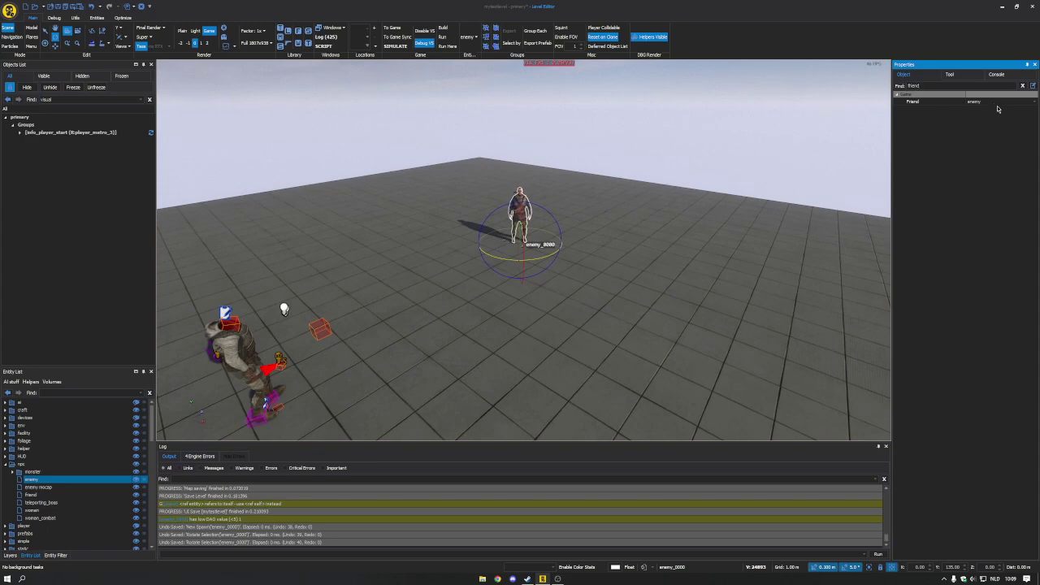
{"action": "left_click", "coordinate": [998, 103]}
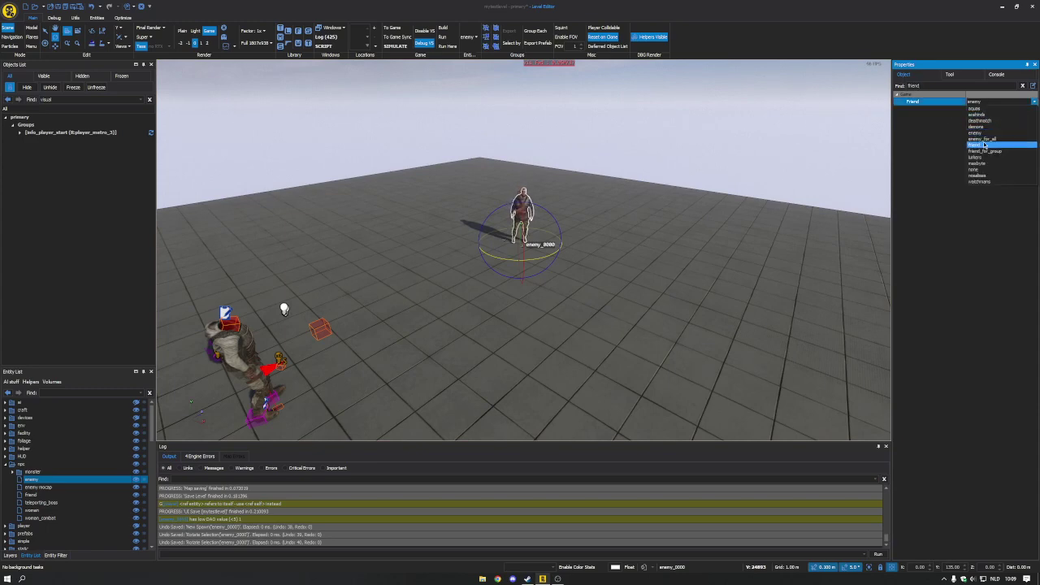
{"action": "left_click", "coordinate": [985, 144]}
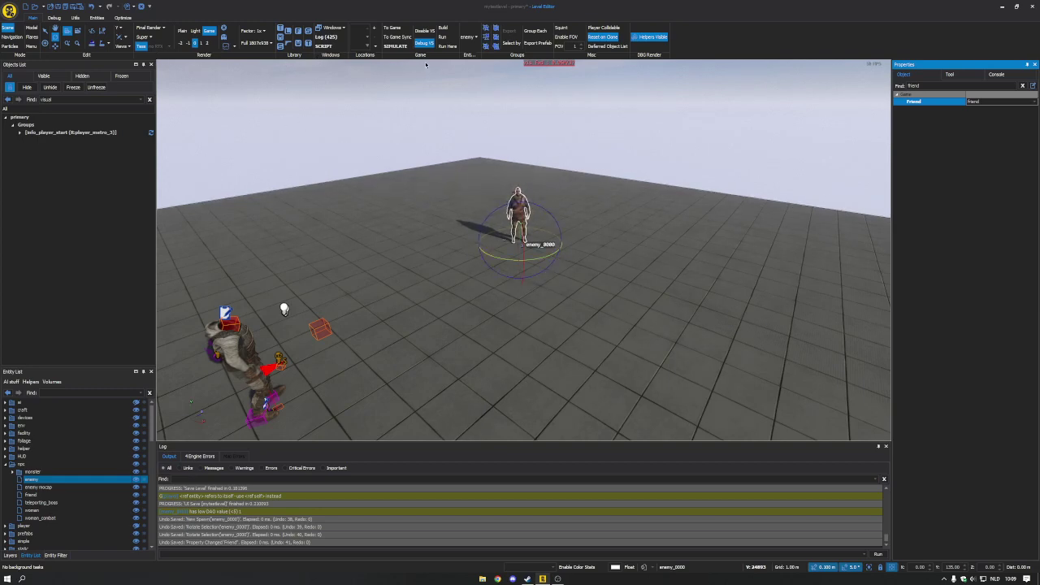
{"action": "left_click", "coordinate": [329, 31]}
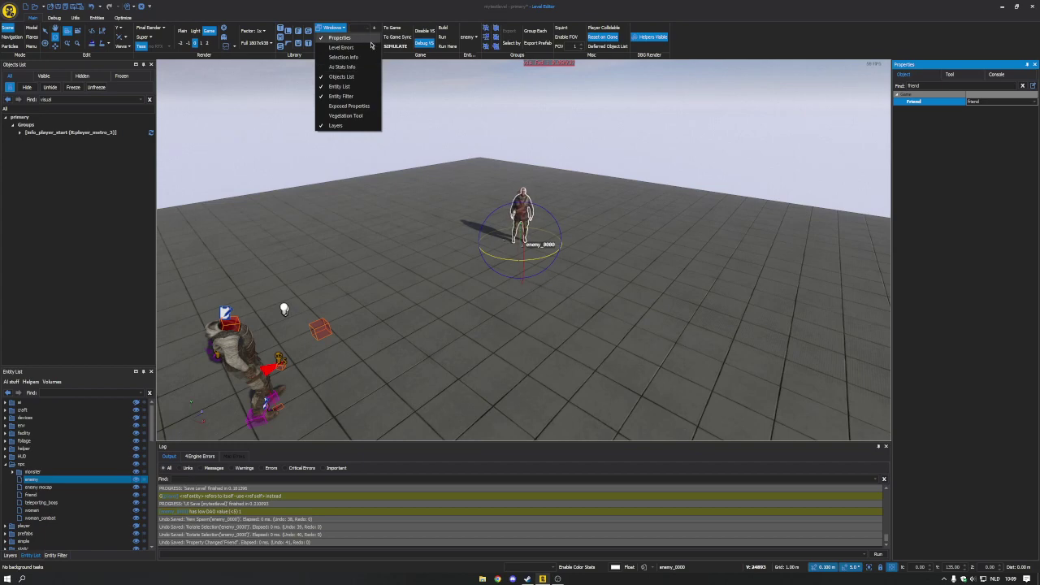
{"action": "left_click", "coordinate": [334, 29]}
{"action": "right_click_drag", "start_coordinate": [460, 165], "coordinate": [563, 194]}
{"action": "key", "text": "s"}
{"action": "key", "text": "w"}
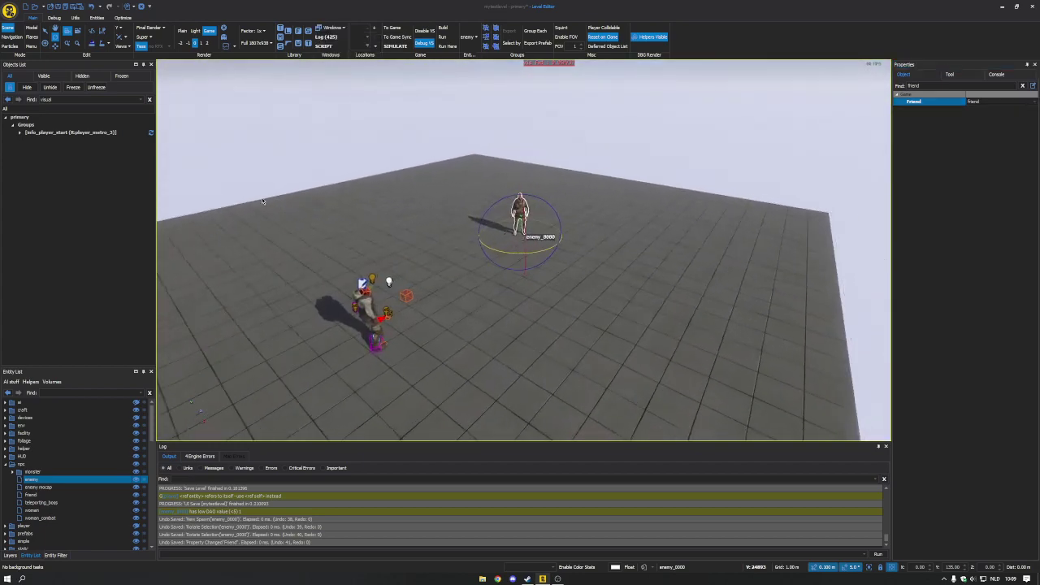
- Save the modified level and open the sdk_ai_npc level from the sdk folder
{"action": "left_click", "coordinate": [33, 8]}
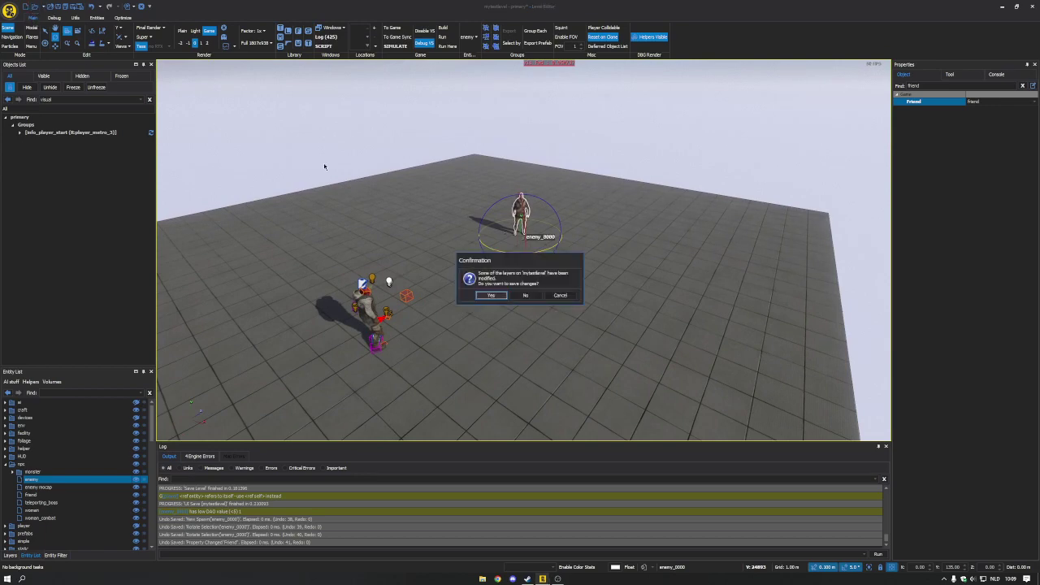
{"action": "left_click", "coordinate": [498, 294]}
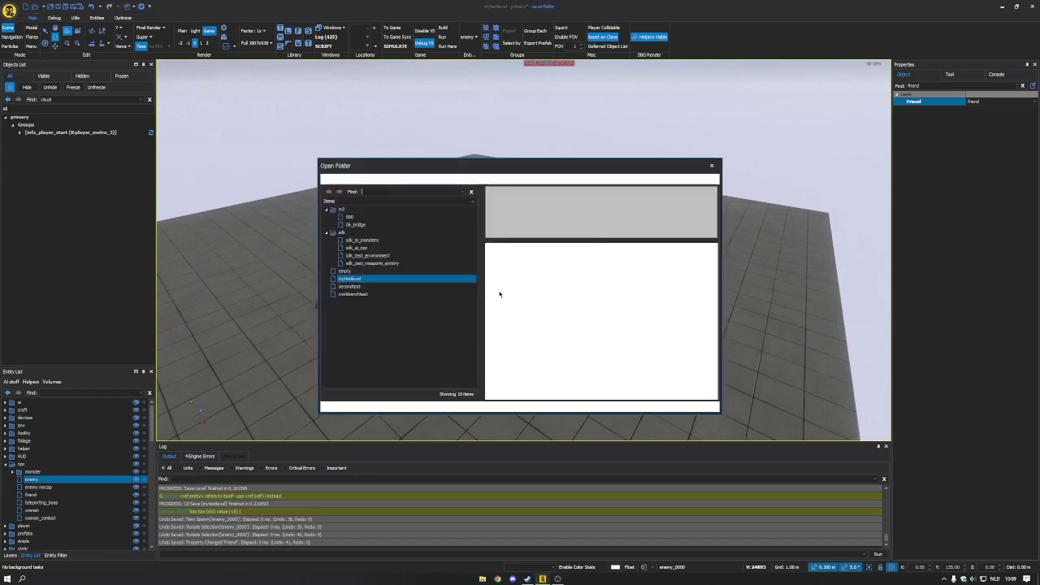
{"action": "left_click_drag", "start_coordinate": [515, 178], "coordinate": [501, 154]}
{"action": "left_click", "coordinate": [342, 233]}
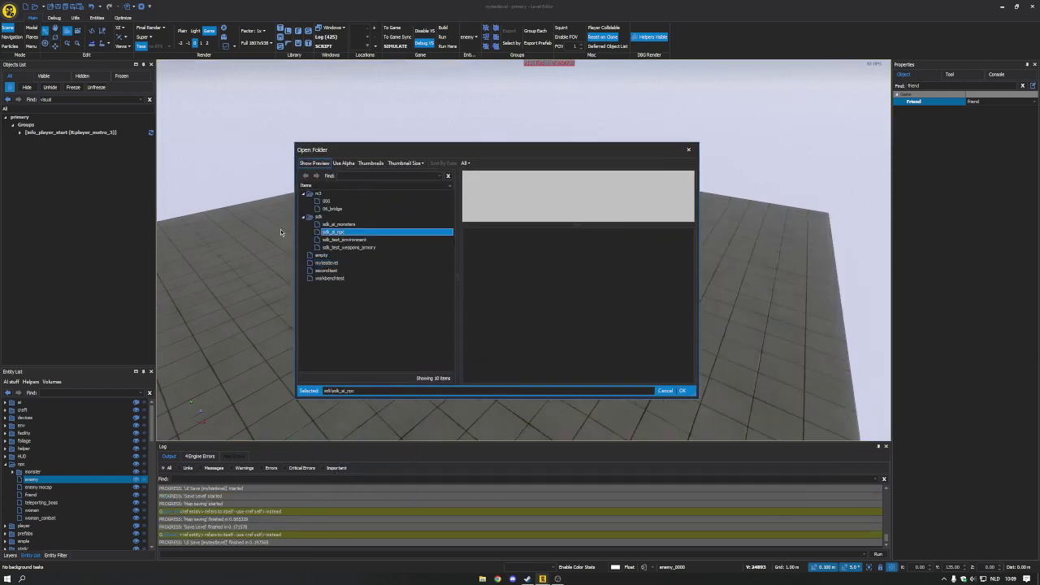
{"action": "double_click", "coordinate": [353, 235]}
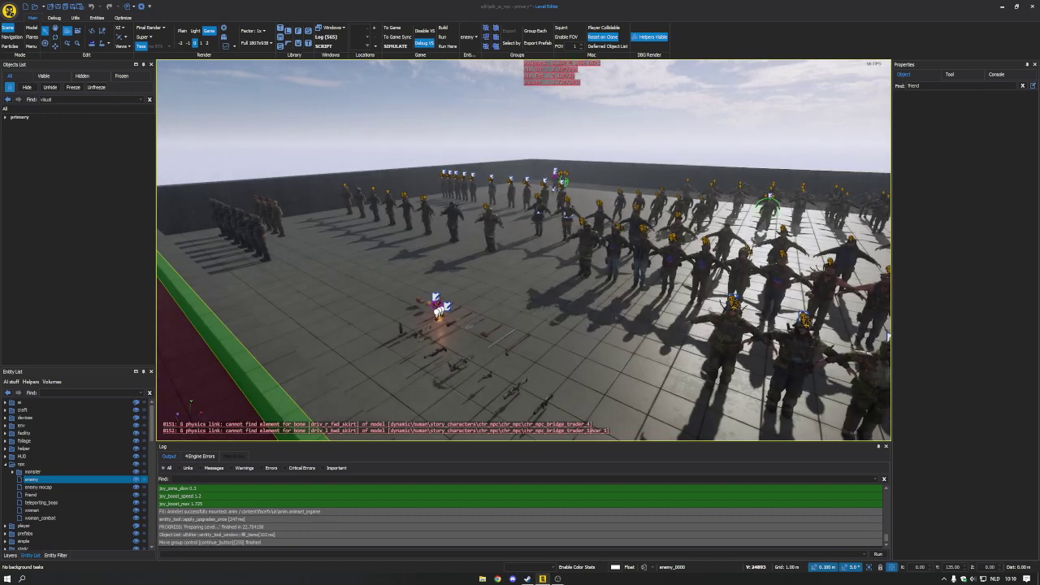
- Select the switch group standing beside the green wall of the red arena
{"action": "right_click_drag", "start_coordinate": [515, 235], "coordinate": [548, 244]}
{"action": "right_click_drag", "start_coordinate": [631, 343], "coordinate": [611, 370]}
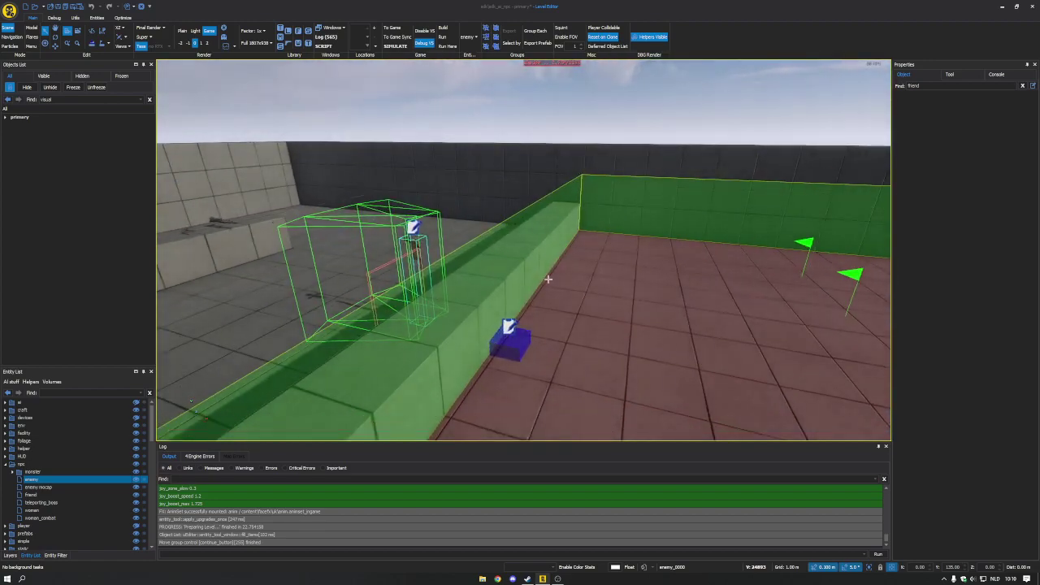
{"action": "mouse_move", "coordinate": [523, 281]}
{"action": "right_mouse_down"}
{"action": "mouse_move", "coordinate": [508, 305]}
{"action": "mouse_move", "coordinate": [545, 296]}
{"action": "mouse_move", "coordinate": [517, 287]}
{"action": "right_mouse_up"}
{"action": "key", "text": "w"}
{"action": "left_click", "coordinate": [472, 267]}
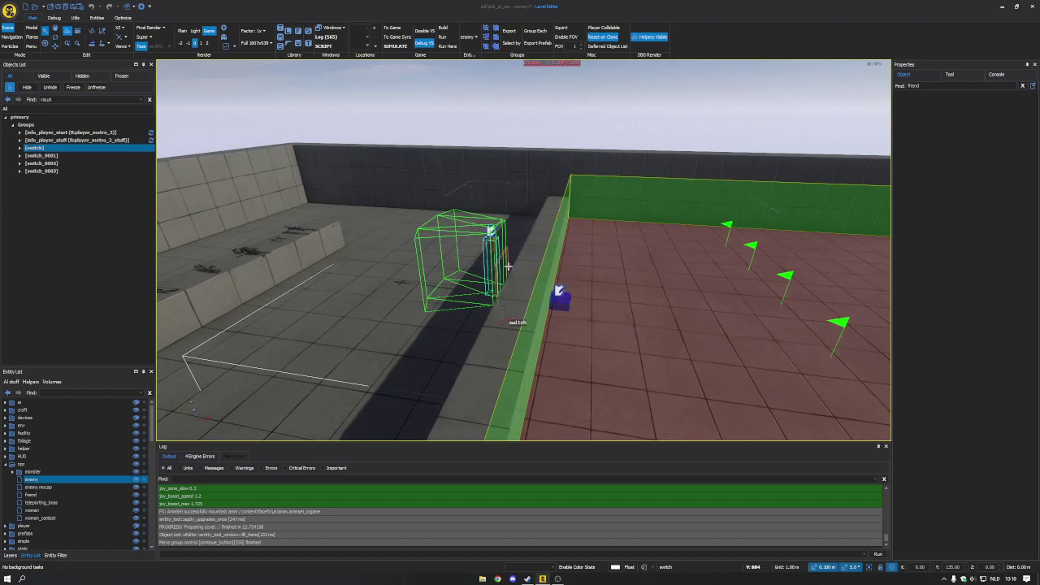
{"action": "left_click", "coordinate": [558, 302]}
{"action": "mouse_move", "coordinate": [558, 302]}
{"action": "right_mouse_down"}
{"action": "mouse_move", "coordinate": [537, 302]}
{"action": "mouse_move", "coordinate": [593, 349]}
{"action": "mouse_move", "coordinate": [561, 292]}
{"action": "mouse_move", "coordinate": [557, 302]}
{"action": "mouse_move", "coordinate": [570, 303]}
{"action": "right_mouse_up"}
- Open visual_script_0001 from the switch group in the visual script editor
{"action": "left_click", "coordinate": [519, 237]}
{"action": "left_click", "coordinate": [519, 238]}
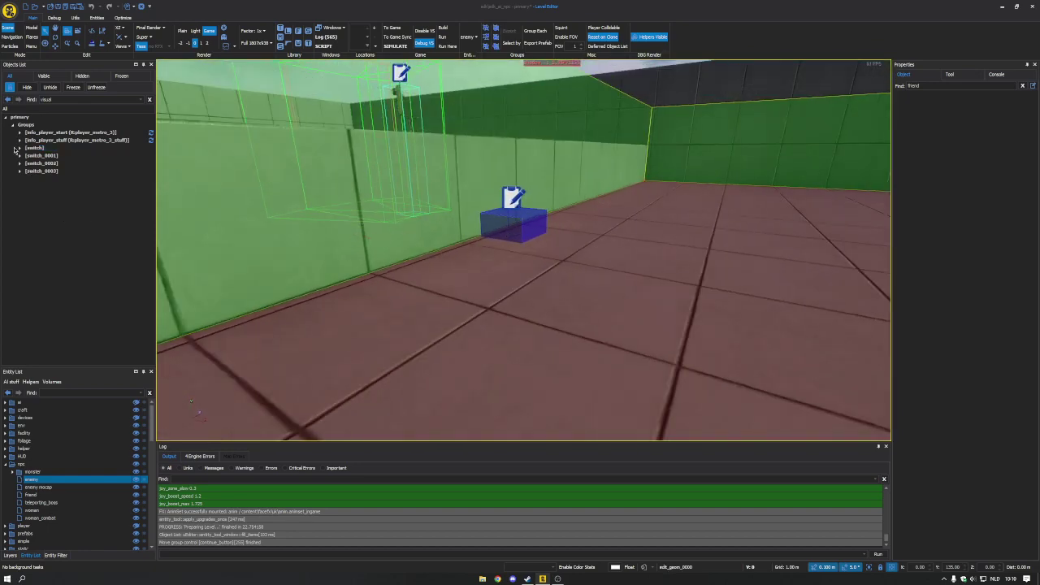
{"action": "left_click", "coordinate": [20, 148]}
{"action": "left_click", "coordinate": [47, 155]}
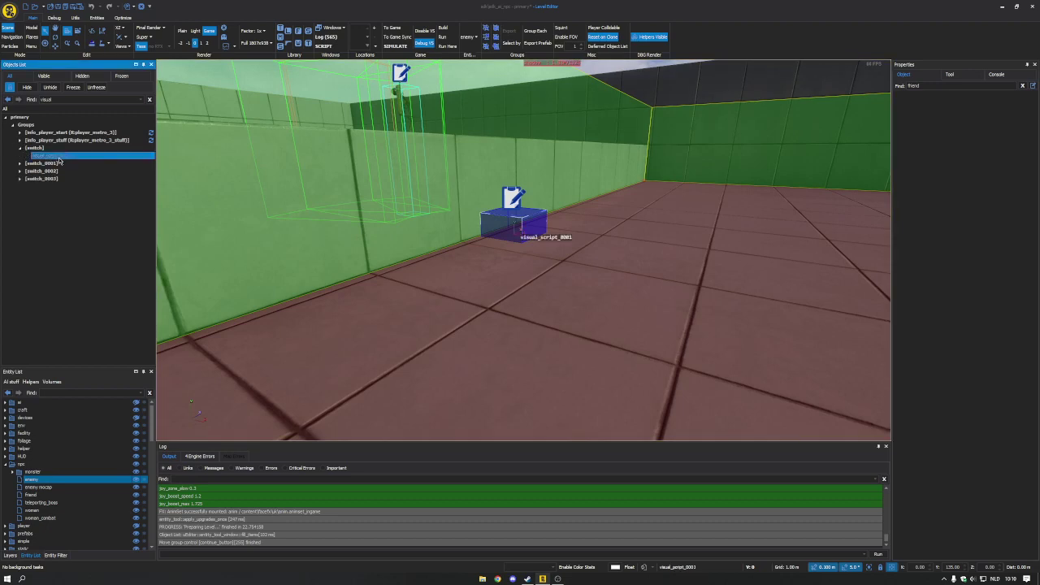
{"action": "right_click", "coordinate": [502, 216]}
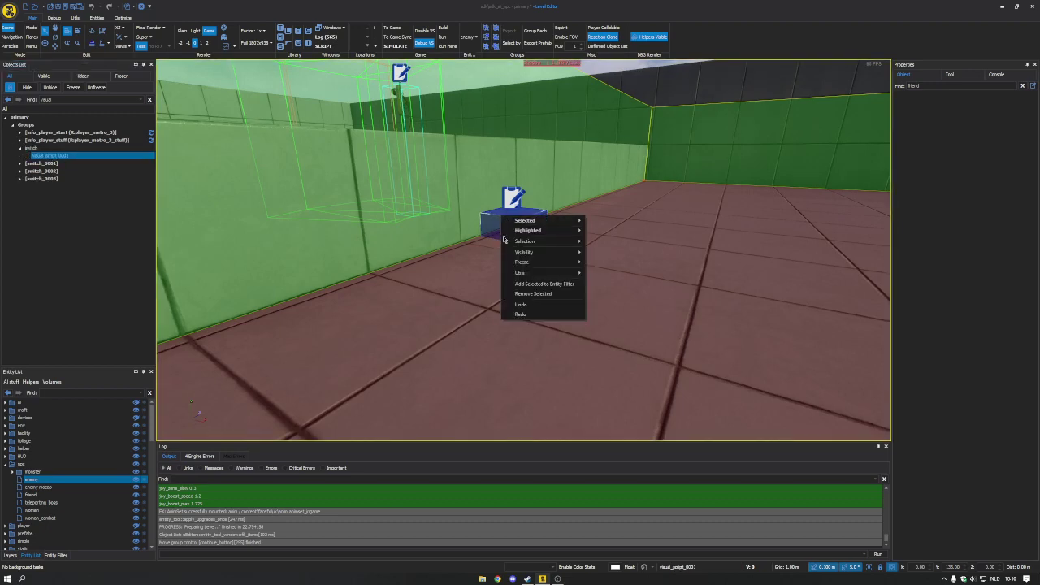
{"action": "mouse_move", "coordinate": [547, 234]}
{"action": "left_click", "coordinate": [618, 240]}
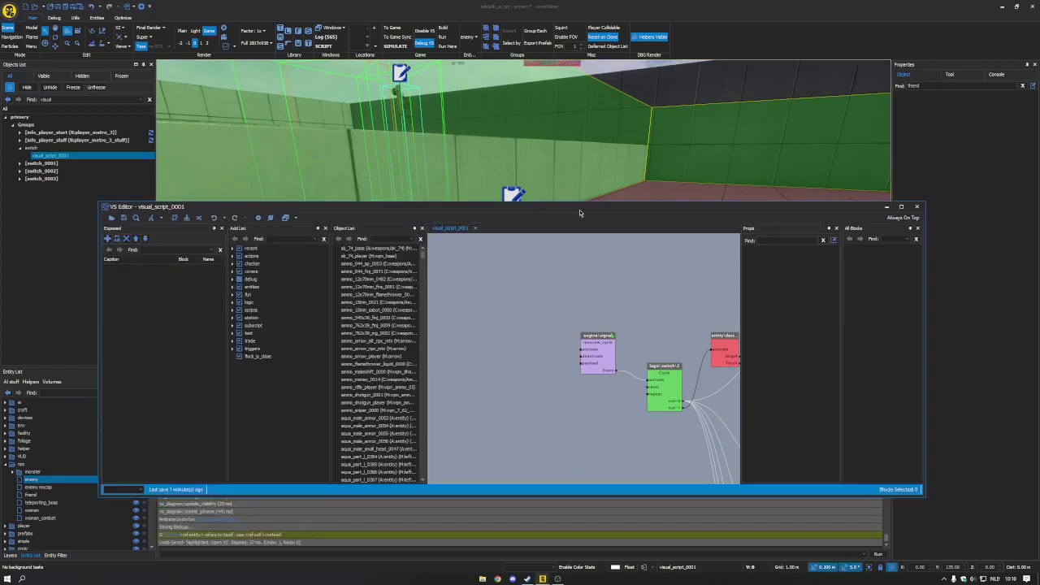
- Examine how the script's signal block feeds the Cycle switch and the engine clone blocks
{"action": "middle_click_drag", "start_coordinate": [603, 288], "coordinate": [500, 283]}
{"action": "scroll", "coordinate": [464, 253], "scroll_direction": "down", "scroll_amount": 3}
{"action": "scroll", "coordinate": [442, 253], "scroll_direction": "up", "scroll_amount": 2}
{"action": "scroll", "coordinate": [478, 304], "scroll_direction": "up", "scroll_amount": 1}
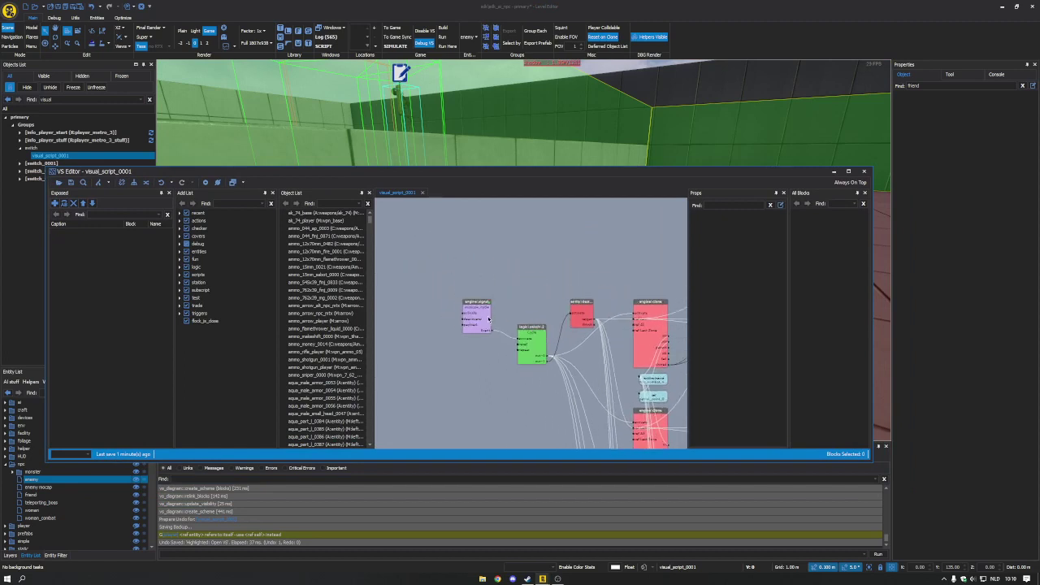
{"action": "left_click", "coordinate": [533, 346]}
{"action": "middle_click_drag", "start_coordinate": [556, 345], "coordinate": [486, 343]}
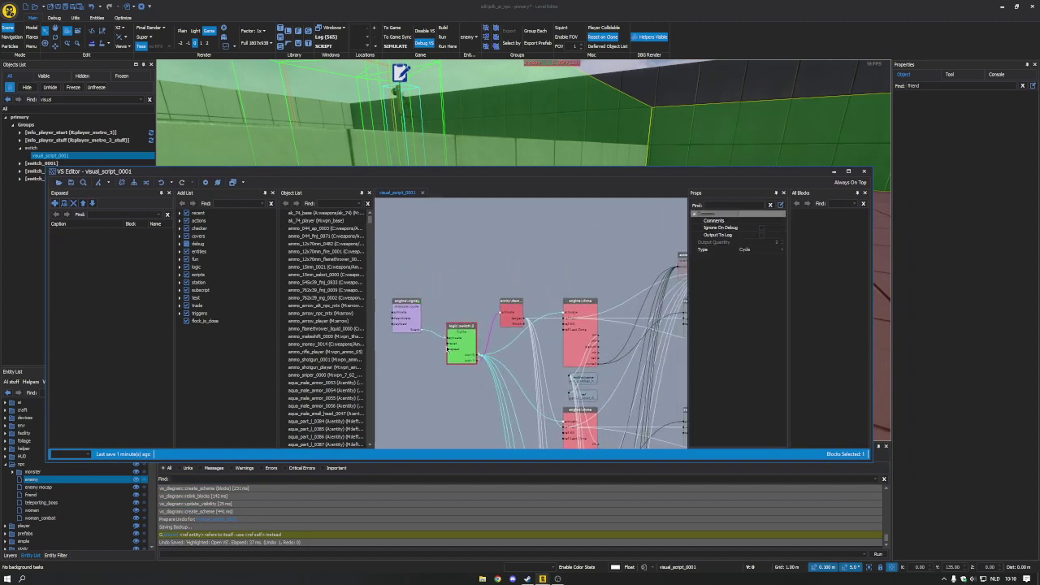
{"action": "middle_click_drag", "start_coordinate": [554, 314], "coordinate": [446, 280]}
{"action": "scroll", "coordinate": [446, 279], "scroll_direction": "down", "scroll_amount": 4}
{"action": "scroll", "coordinate": [445, 279], "scroll_direction": "down", "scroll_amount": 1}
- Inspect the two uni_generic_npc subscript blocks connected to the second Cycle switch and their exposed properties
{"action": "left_click_drag", "start_coordinate": [431, 236], "coordinate": [574, 421]}
{"action": "left_click", "coordinate": [573, 421]}
{"action": "scroll", "coordinate": [495, 271], "scroll_direction": "up", "scroll_amount": 5}
{"action": "left_click", "coordinate": [496, 367]}
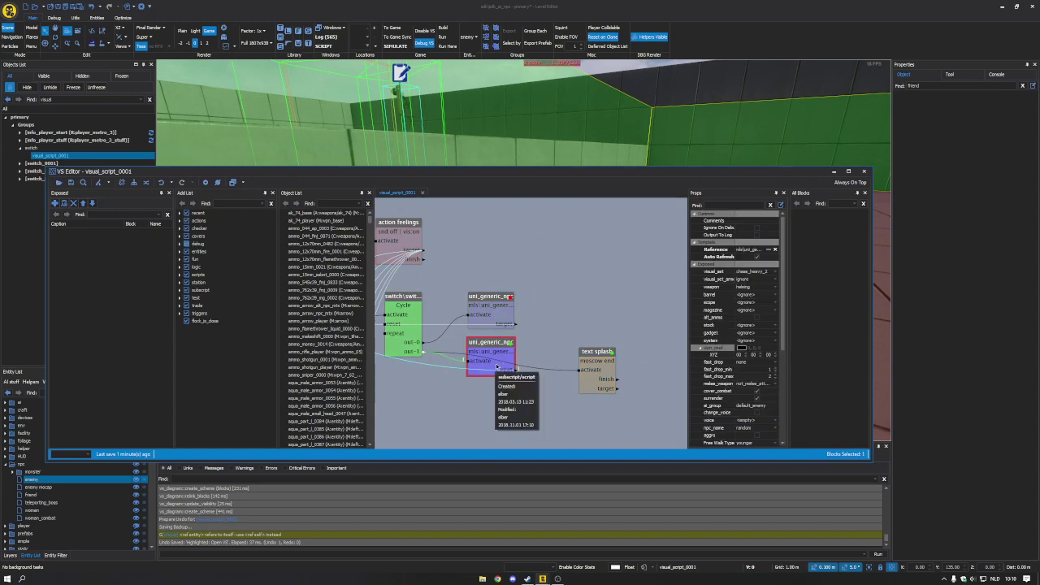
{"action": "right_click", "coordinate": [500, 365]}
{"action": "left_click", "coordinate": [501, 362]}
{"action": "middle_click_drag", "start_coordinate": [501, 362], "coordinate": [551, 368]}
{"action": "left_click", "coordinate": [537, 325]}
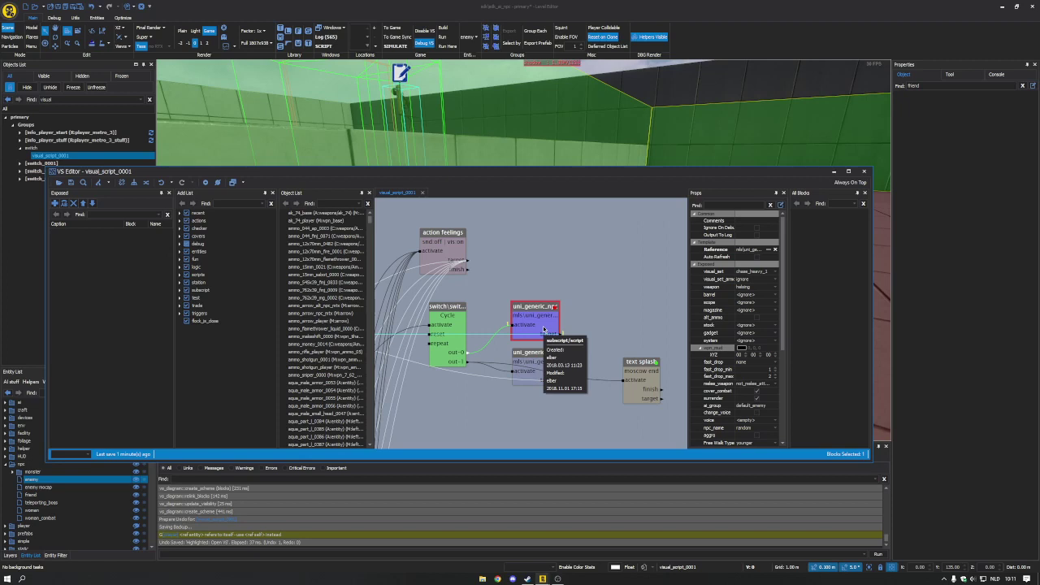
- Open the upper uni_generic_npc subscript, examine the layout of its block groups, and close the script editor
{"action": "double_click", "coordinate": [544, 329]}
{"action": "scroll", "coordinate": [543, 329], "scroll_direction": "down", "scroll_amount": 5}
{"action": "middle_click_drag", "start_coordinate": [558, 382], "coordinate": [457, 370]}
{"action": "scroll", "coordinate": [545, 364], "scroll_direction": "down", "scroll_amount": 5}
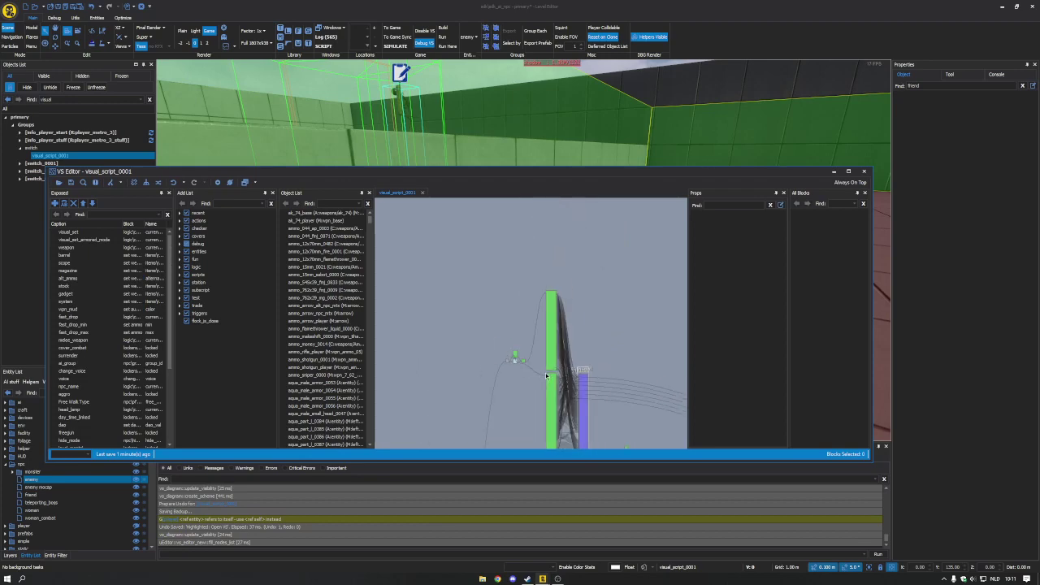
{"action": "middle_click_drag", "start_coordinate": [543, 373], "coordinate": [514, 359]}
{"action": "scroll", "coordinate": [514, 360], "scroll_direction": "up", "scroll_amount": 1}
{"action": "scroll", "coordinate": [610, 412], "scroll_direction": "up", "scroll_amount": 5}
{"action": "scroll", "coordinate": [596, 409], "scroll_direction": "up", "scroll_amount": 2}
{"action": "middle_click_drag", "start_coordinate": [596, 409], "coordinate": [586, 282]}
{"action": "scroll", "coordinate": [587, 282], "scroll_direction": "down", "scroll_amount": 5}
{"action": "middle_click_drag", "start_coordinate": [620, 330], "coordinate": [536, 223]}
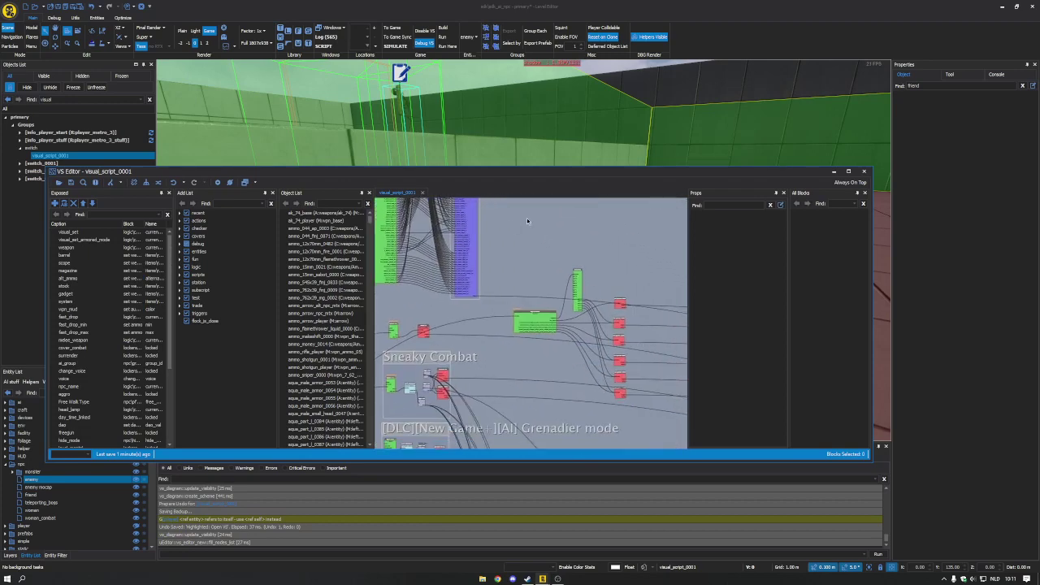
{"action": "scroll", "coordinate": [525, 296], "scroll_direction": "down", "scroll_amount": 4}
{"action": "scroll", "coordinate": [529, 308], "scroll_direction": "down", "scroll_amount": 5}
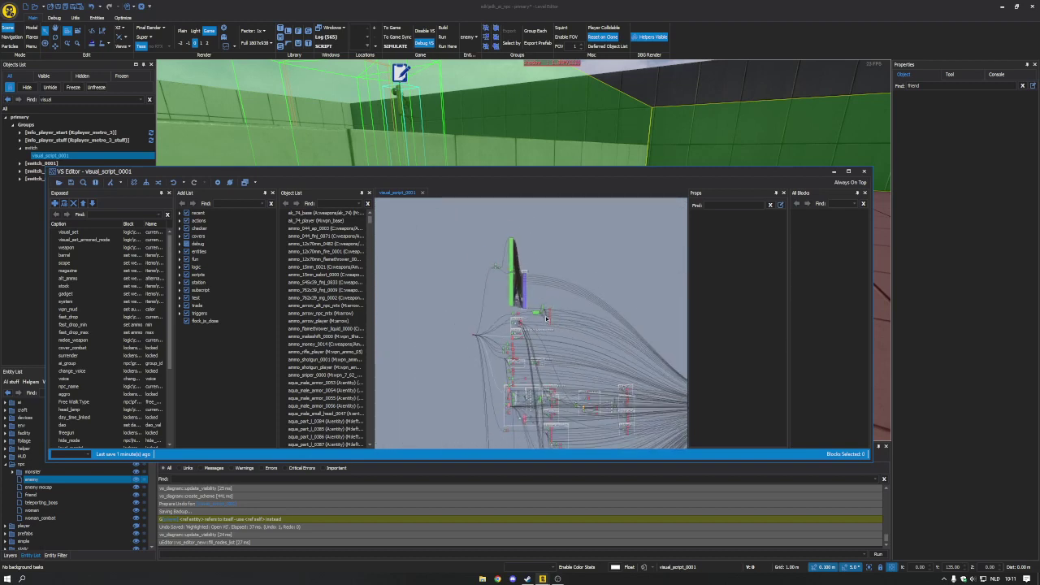
{"action": "scroll", "coordinate": [533, 366], "scroll_direction": "down", "scroll_amount": 5}
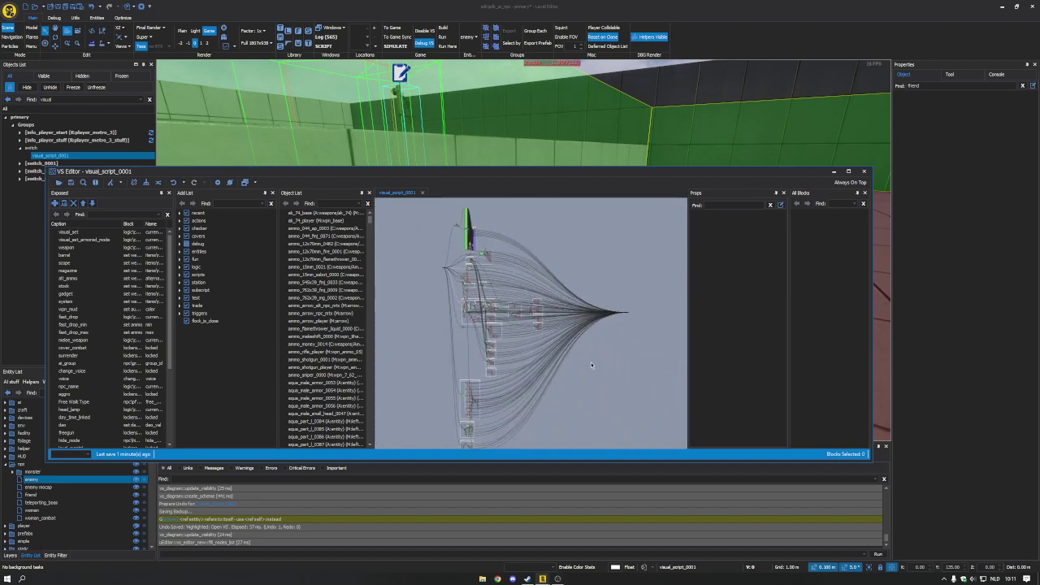
{"action": "left_click_drag", "start_coordinate": [632, 420], "coordinate": [515, 345]}
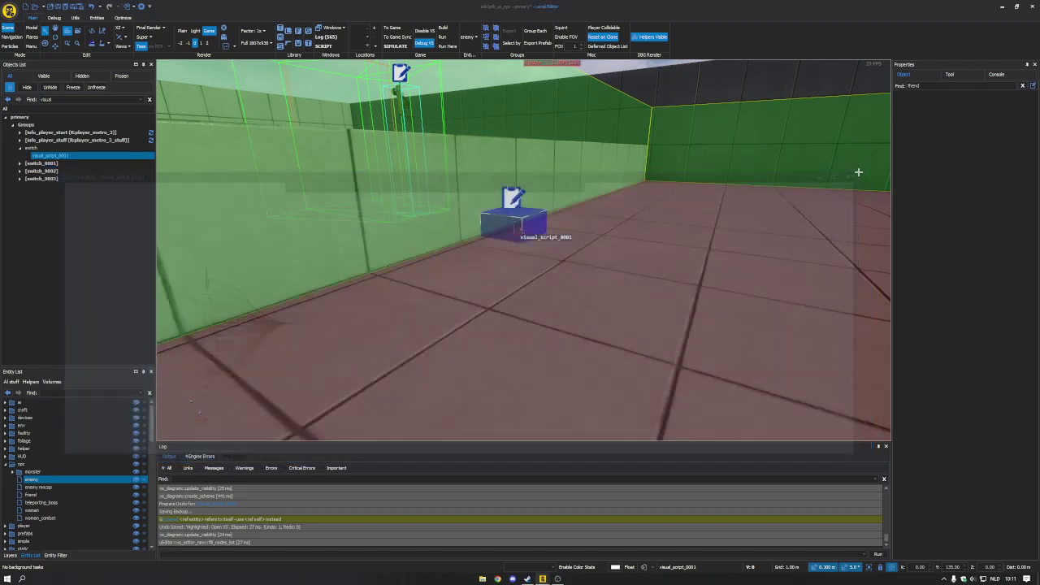
- Survey the rows of NPCs lined up on the floor outside the red arena
{"action": "left_click", "coordinate": [683, 103]}
{"action": "right_click_drag", "start_coordinate": [683, 103], "coordinate": [731, 134]}
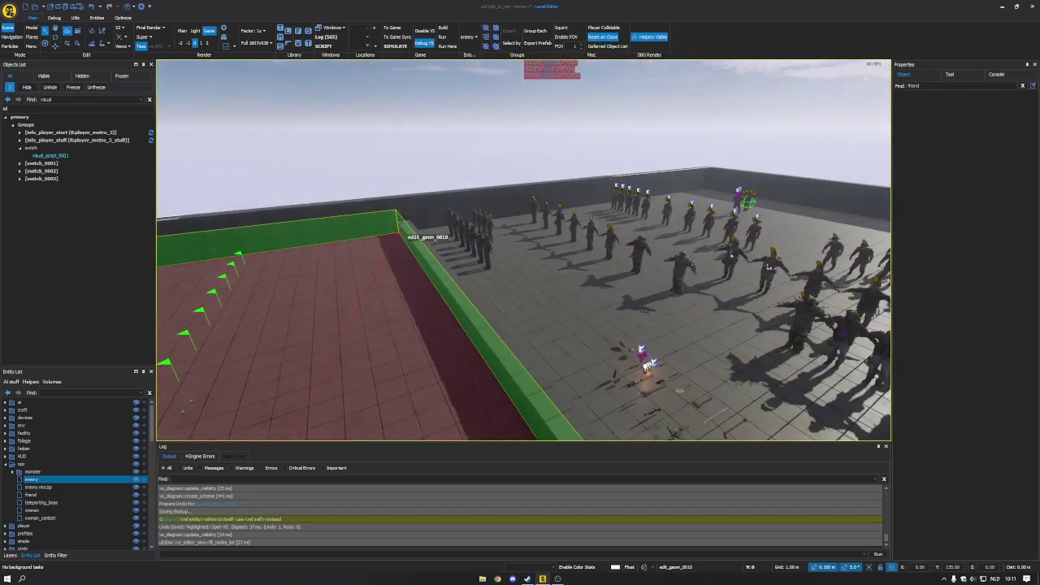
{"action": "right_click_drag", "start_coordinate": [472, 214], "coordinate": [569, 231]}
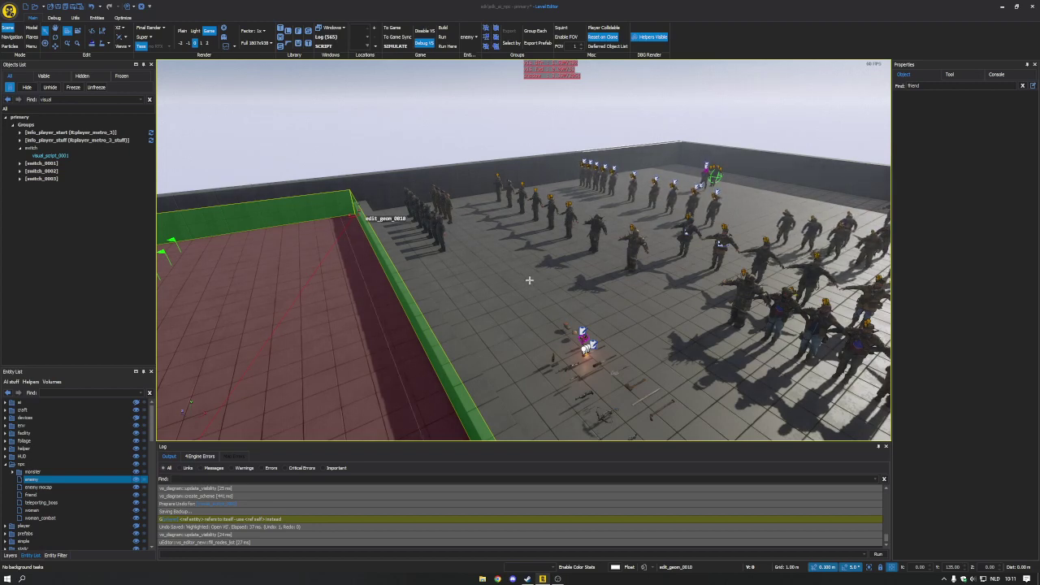
{"action": "mouse_move", "coordinate": [527, 280]}
{"action": "middle_mouse_down"}
{"action": "mouse_move", "coordinate": [610, 275]}
{"action": "mouse_move", "coordinate": [527, 280]}
{"action": "middle_mouse_up"}
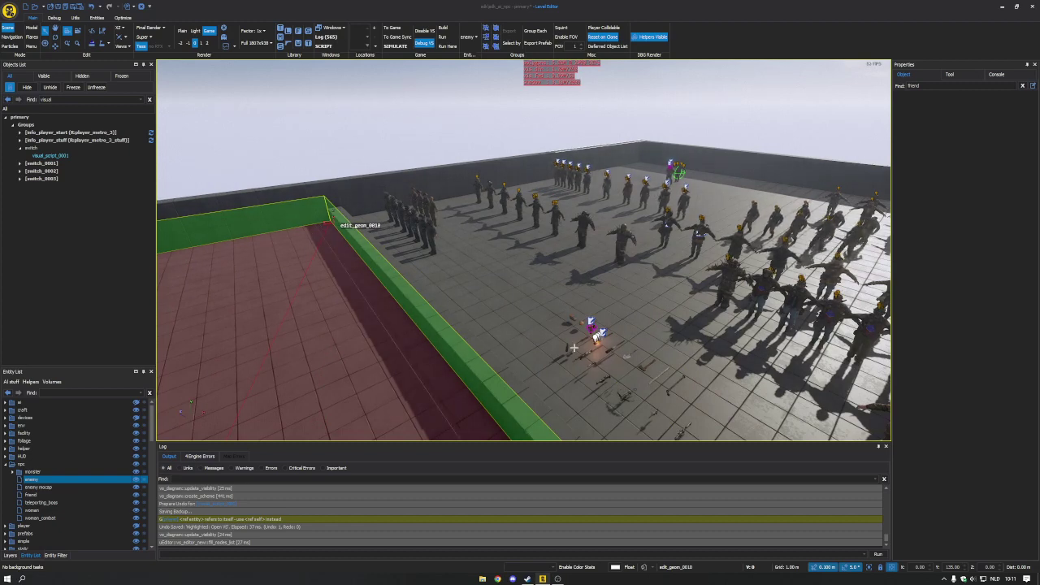
{"action": "middle_click_drag", "start_coordinate": [333, 215], "coordinate": [634, 260]}
{"action": "middle_click_drag", "start_coordinate": [590, 373], "coordinate": [598, 373]}
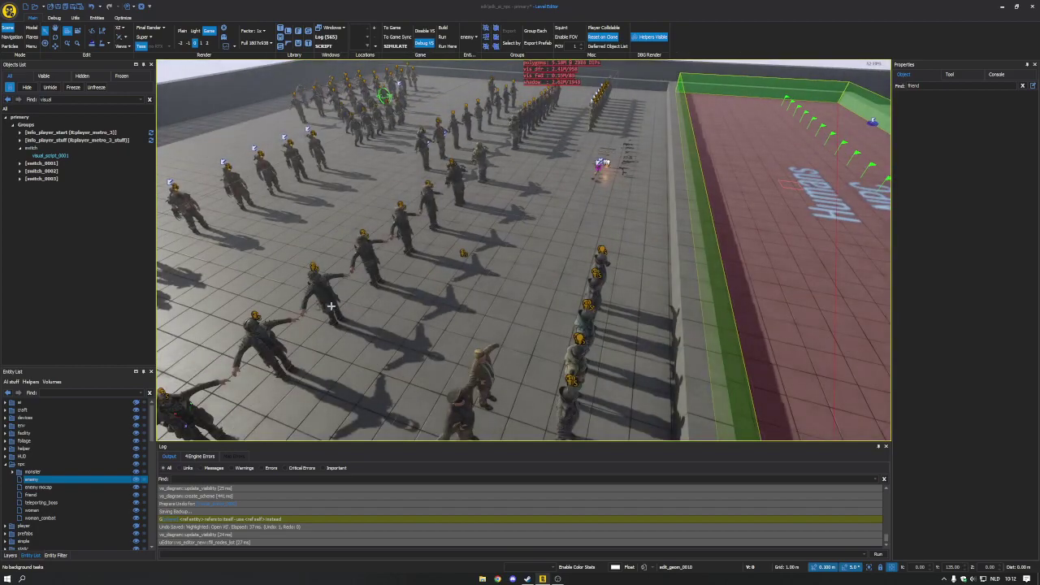
{"action": "middle_click_drag", "start_coordinate": [496, 263], "coordinate": [674, 280]}
{"action": "key", "text": "w"}
{"action": "mouse_move", "coordinate": [523, 250]}
{"action": "middle_mouse_down"}
{"action": "mouse_move", "coordinate": [618, 309]}
{"action": "mouse_move", "coordinate": [545, 289]}
{"action": "mouse_move", "coordinate": [593, 256]}
{"action": "mouse_move", "coordinate": [529, 251]}
{"action": "mouse_move", "coordinate": [540, 269]}
{"action": "mouse_move", "coordinate": [585, 280]}
{"action": "mouse_move", "coordinate": [514, 262]}
{"action": "mouse_move", "coordinate": [527, 267]}
{"action": "middle_mouse_up"}
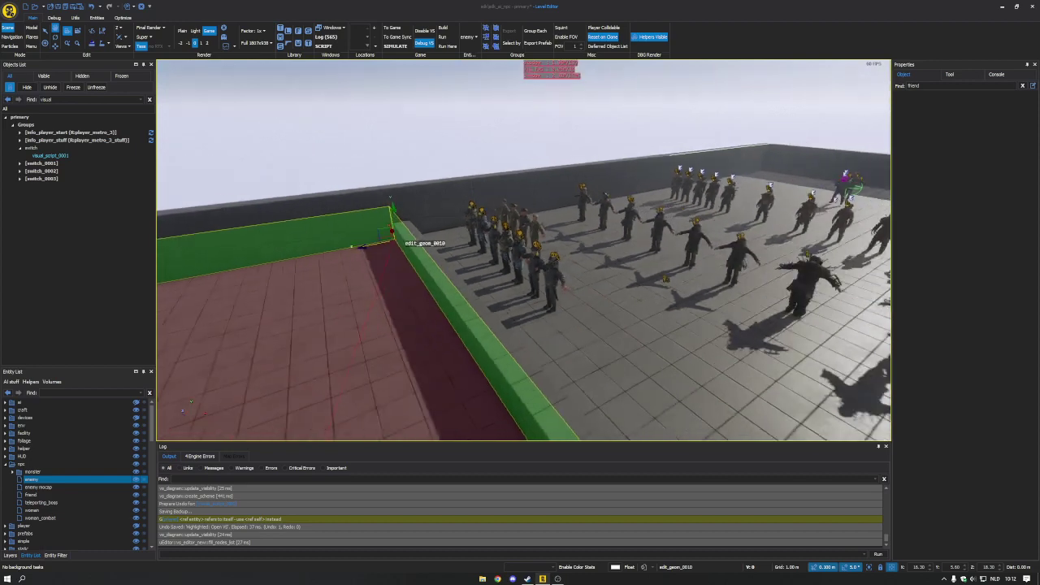
- Select the Moscow NPC group beside the arena and look through the map_required_stuff and npc_set entries in the prefabs entity folder
{"action": "left_click", "coordinate": [534, 255]}
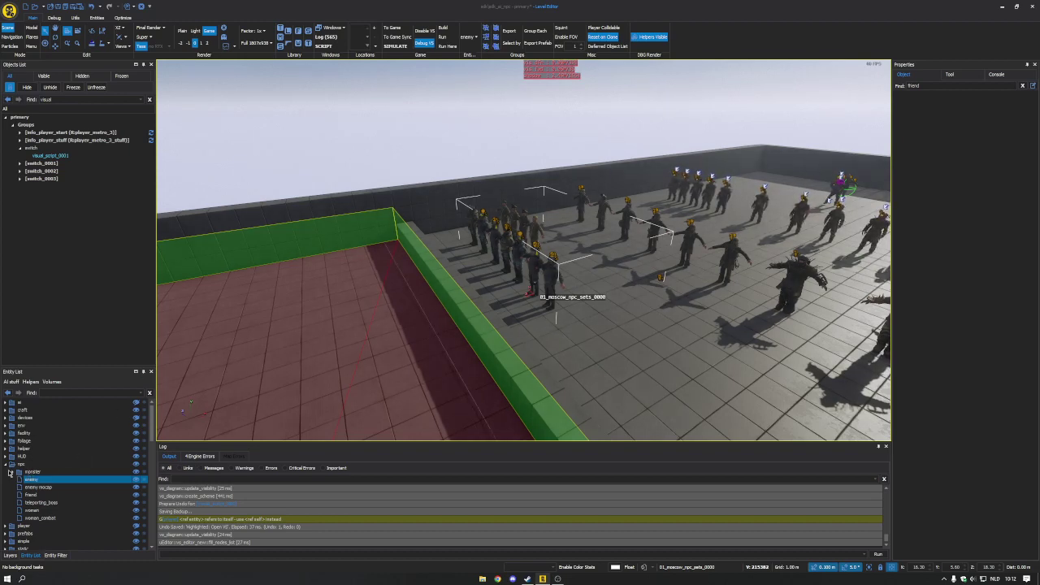
{"action": "left_click", "coordinate": [5, 465]}
{"action": "scroll", "coordinate": [75, 485], "scroll_direction": "down", "scroll_amount": 3}
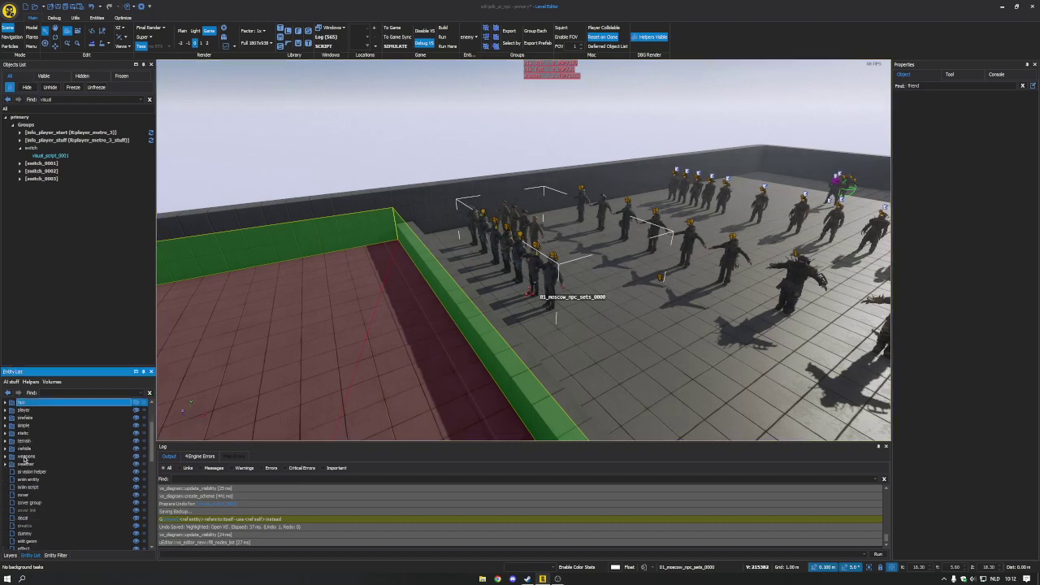
{"action": "left_click", "coordinate": [5, 418]}
{"action": "scroll", "coordinate": [68, 437], "scroll_direction": "down", "scroll_amount": 5}
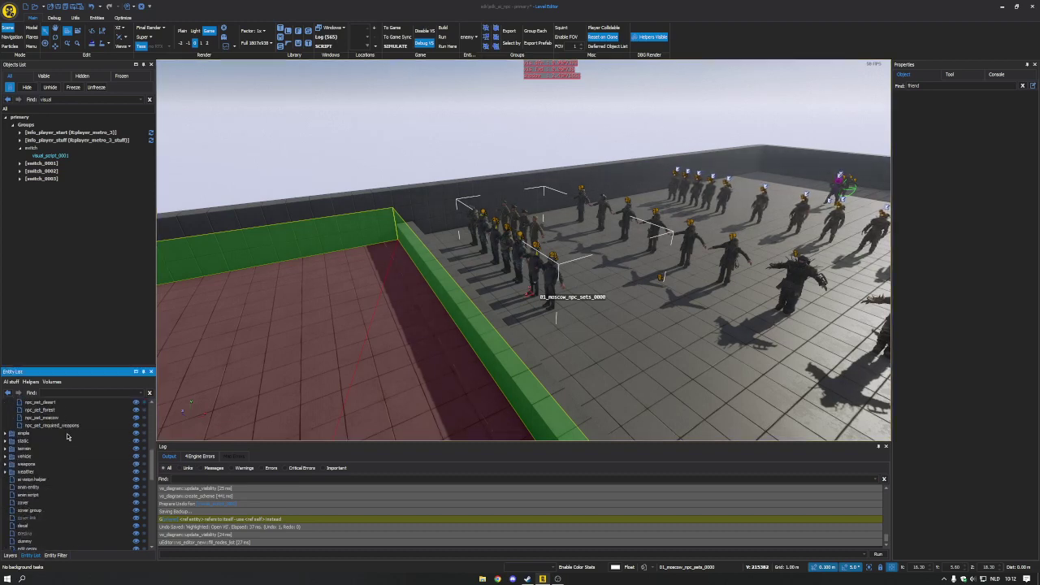
{"action": "scroll", "coordinate": [66, 441], "scroll_direction": "up", "scroll_amount": 3}
{"action": "left_click", "coordinate": [49, 473]}
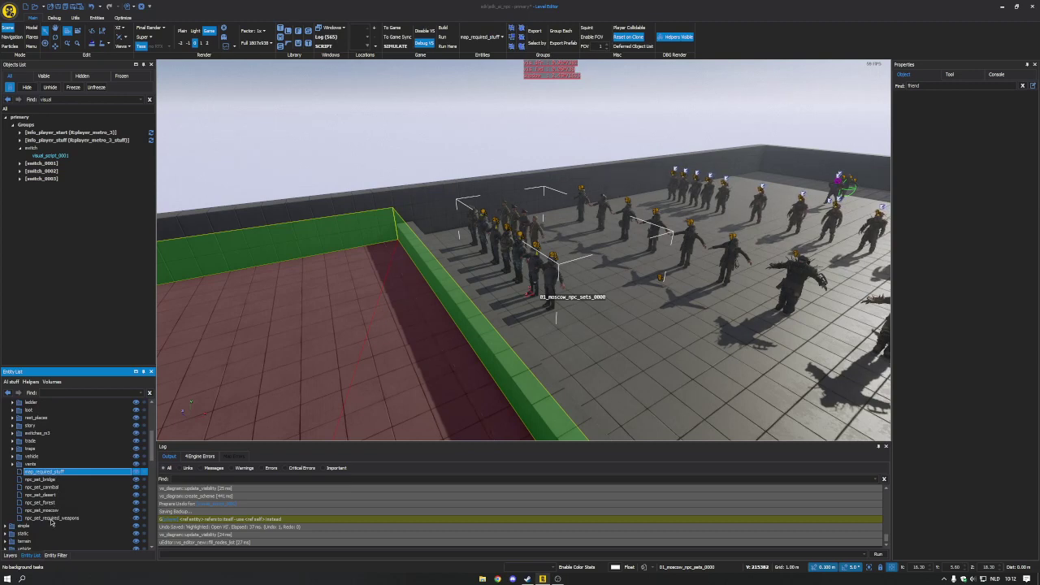
{"action": "left_click", "coordinate": [54, 518]}
{"action": "left_click", "coordinate": [71, 473]}
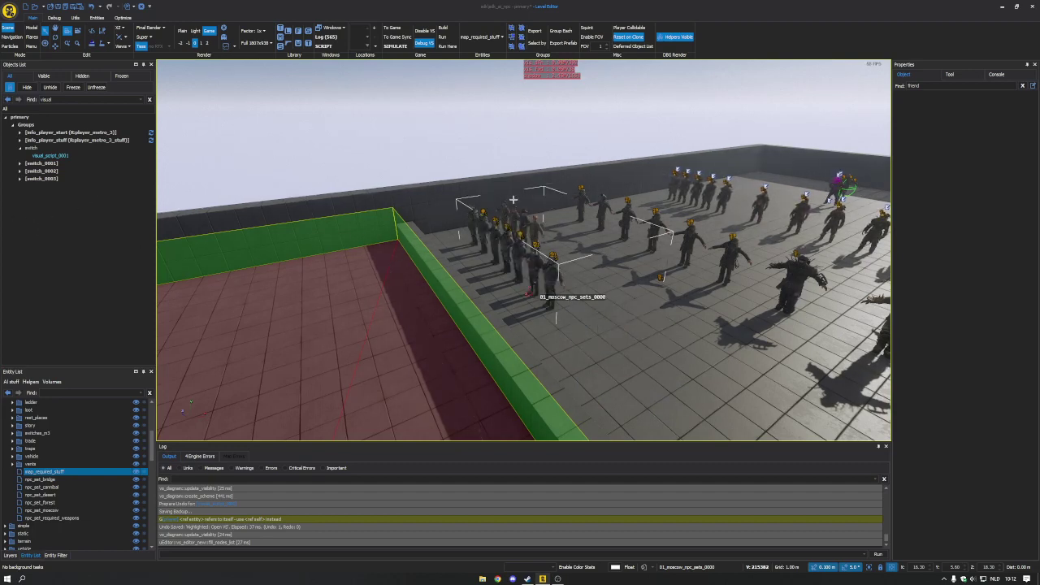
- Open Export Prefab for the selected Moscow NPC group, check the npc_set_moscow file among the existing prefabs, and cancel the export
{"action": "right_click_drag", "start_coordinate": [512, 210], "coordinate": [536, 234]}
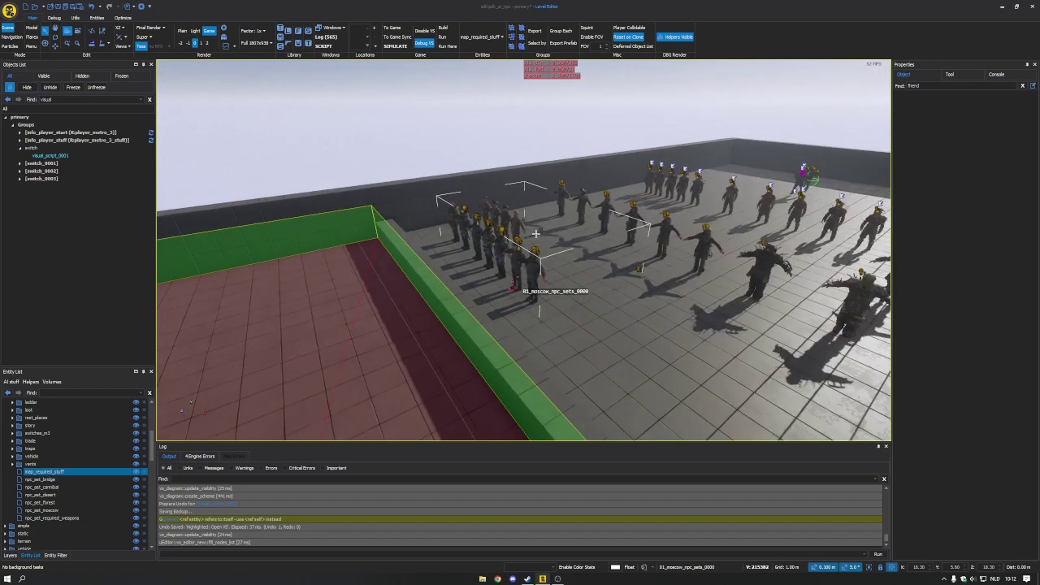
{"action": "left_click", "coordinate": [568, 45]}
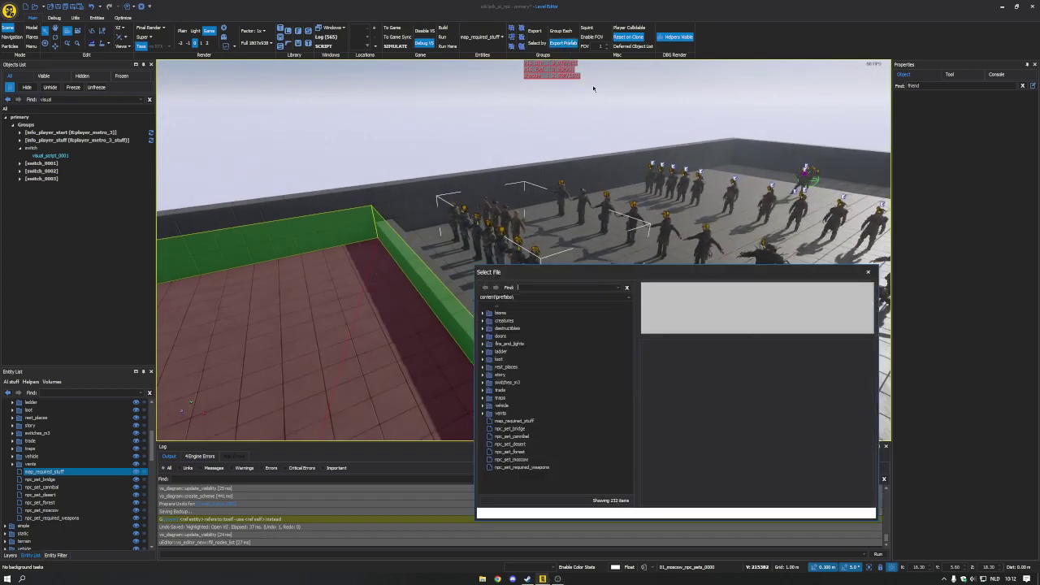
{"action": "left_click_drag", "start_coordinate": [673, 273], "coordinate": [544, 193]}
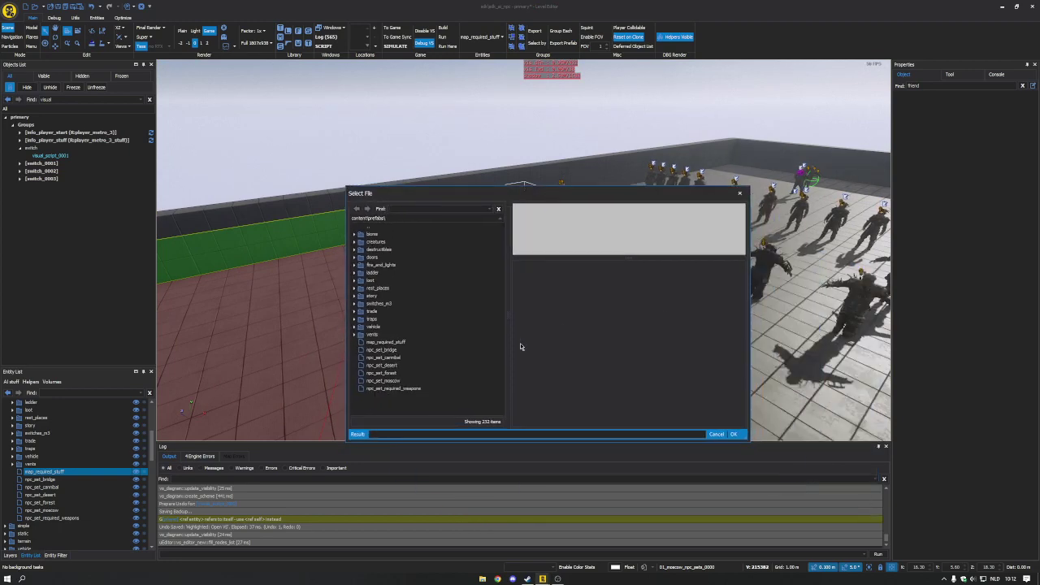
{"action": "left_click", "coordinate": [395, 383]}
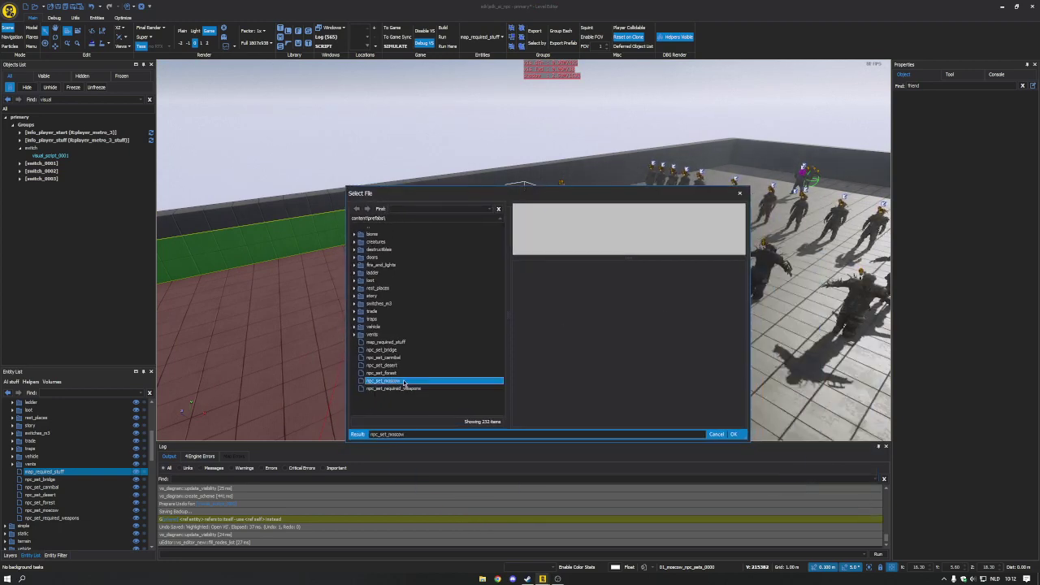
{"action": "left_click", "coordinate": [740, 194]}
- Survey the bridge, forest and desert NPC sets across the floor and look closely at the weapons laid out beside them
{"action": "right_click_drag", "start_coordinate": [585, 260], "coordinate": [728, 299]}
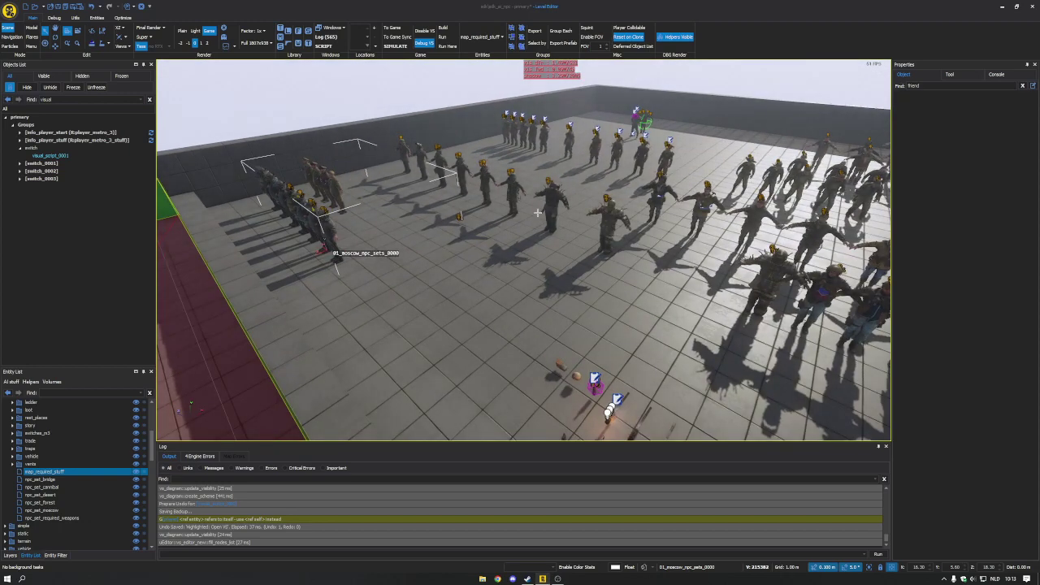
{"action": "right_click_drag", "start_coordinate": [418, 197], "coordinate": [467, 214]}
{"action": "right_click_drag", "start_coordinate": [533, 296], "coordinate": [546, 296]}
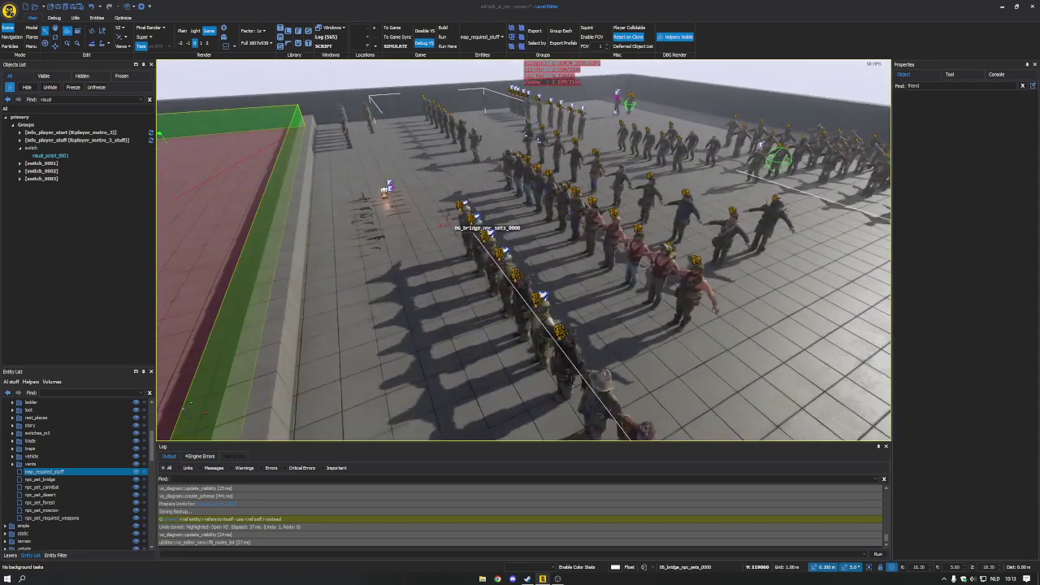
{"action": "right_click_drag", "start_coordinate": [445, 215], "coordinate": [478, 215]}
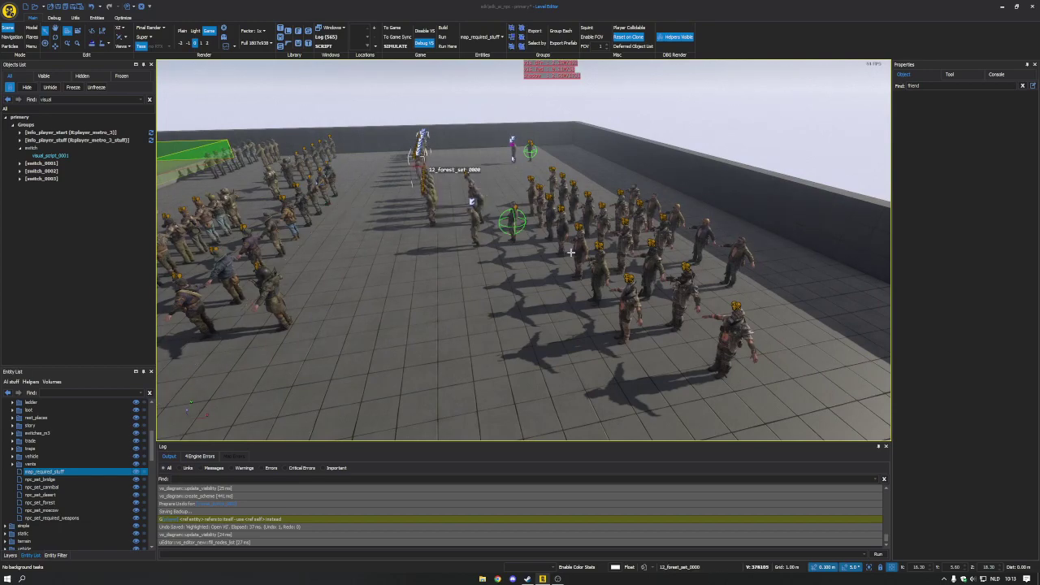
{"action": "right_click_drag", "start_coordinate": [578, 260], "coordinate": [480, 269]}
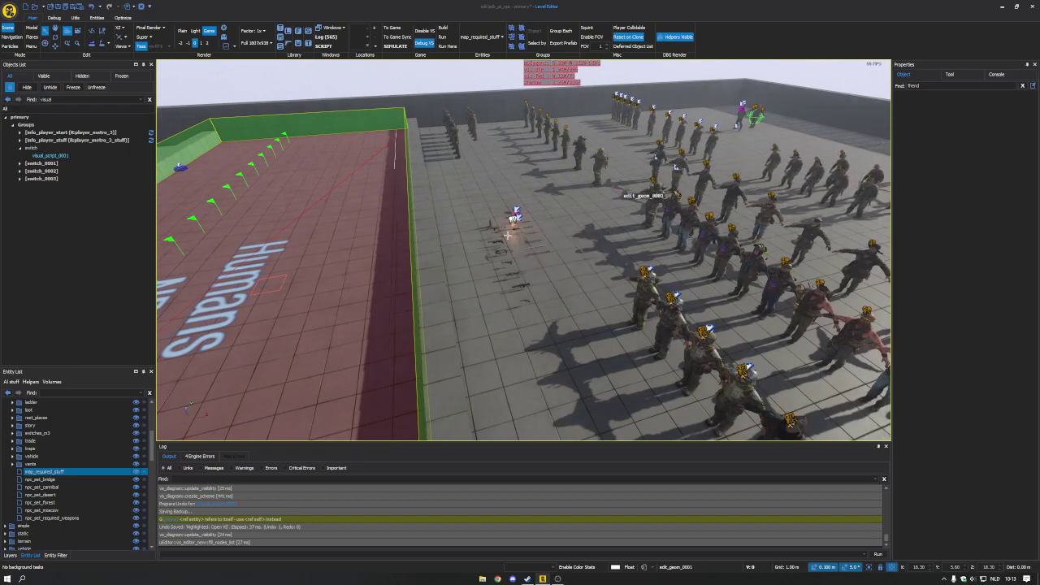
{"action": "right_click_drag", "start_coordinate": [617, 190], "coordinate": [310, 153]}
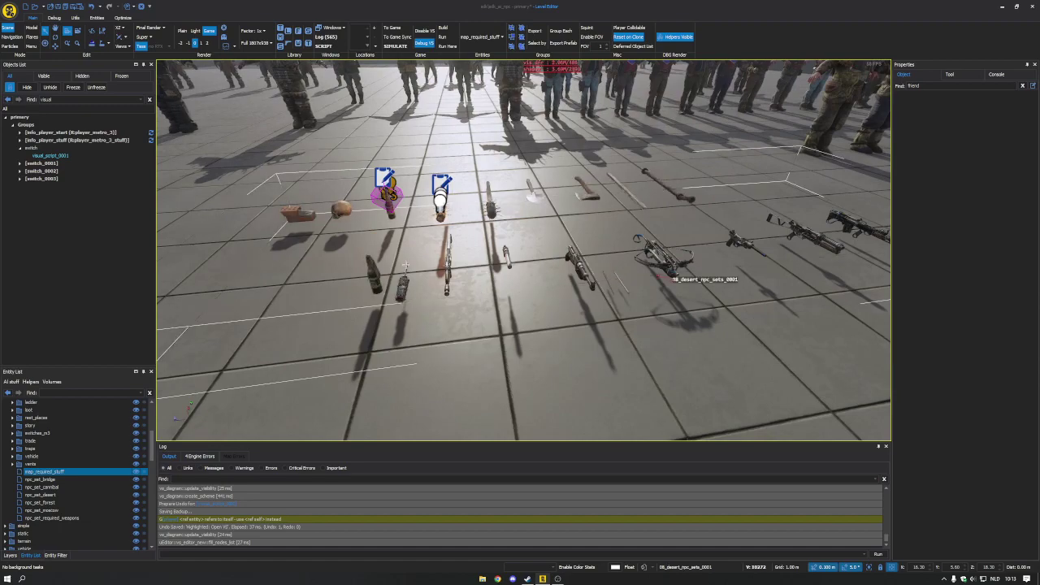
{"action": "right_click_drag", "start_coordinate": [667, 276], "coordinate": [521, 231]}
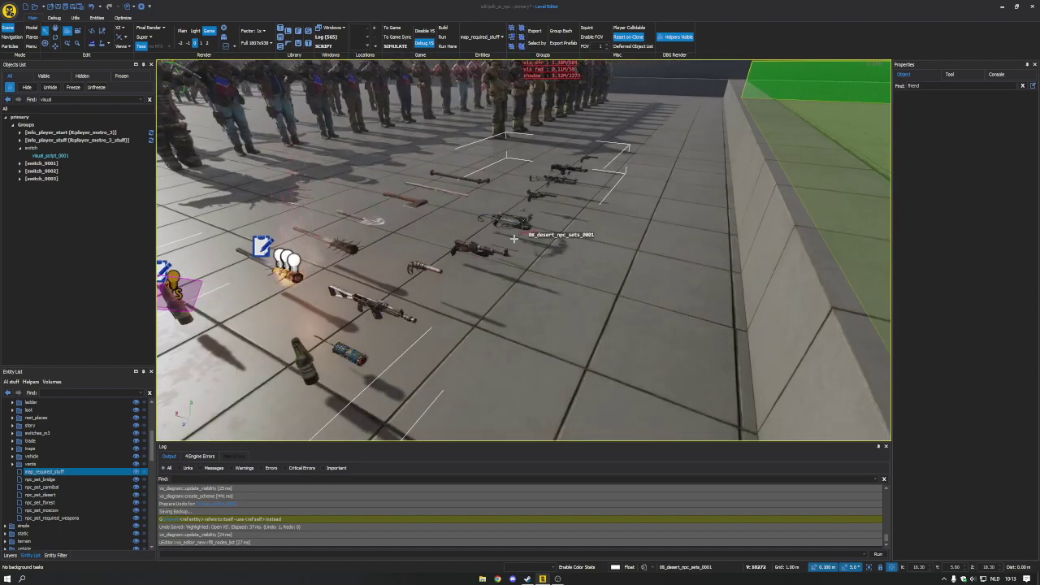
- Pick the npc_set_required_weapons prefab to compare it with the laid-out weapons, and review the surrounding NPC sets and the arena
{"action": "left_click", "coordinate": [47, 518]}
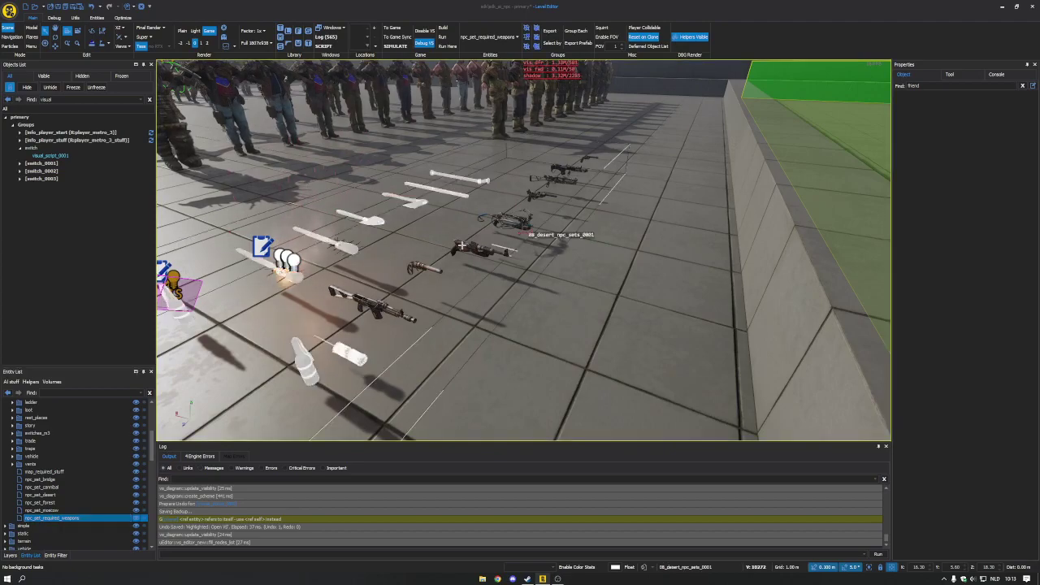
{"action": "right_click_drag", "start_coordinate": [498, 274], "coordinate": [163, 274]}
{"action": "mouse_move", "coordinate": [520, 287]}
{"action": "right_mouse_down"}
{"action": "mouse_move", "coordinate": [260, 286]}
{"action": "mouse_move", "coordinate": [521, 286]}
{"action": "right_mouse_up"}
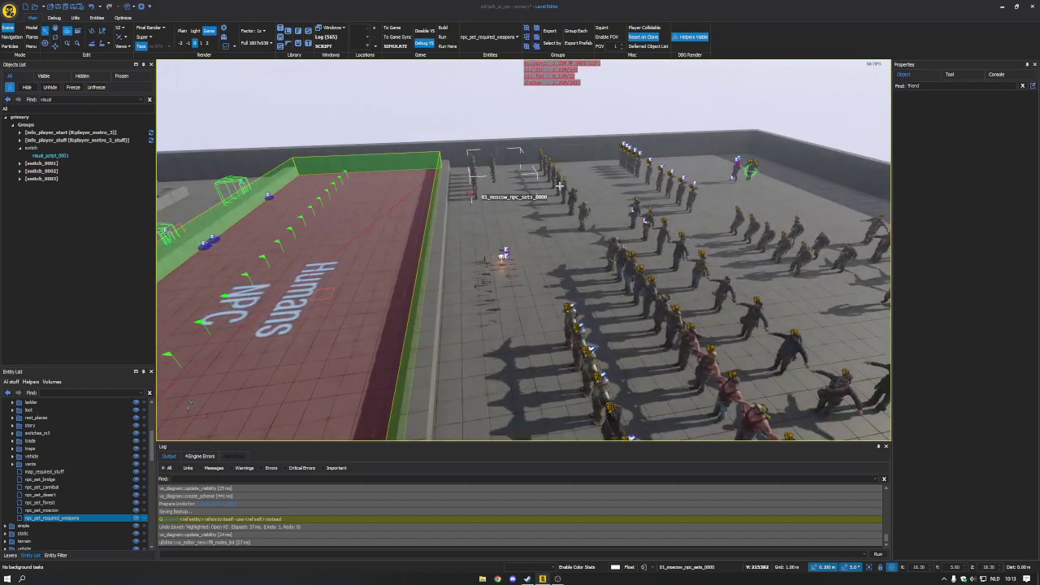
{"action": "right_click_drag", "start_coordinate": [591, 231], "coordinate": [447, 200]}
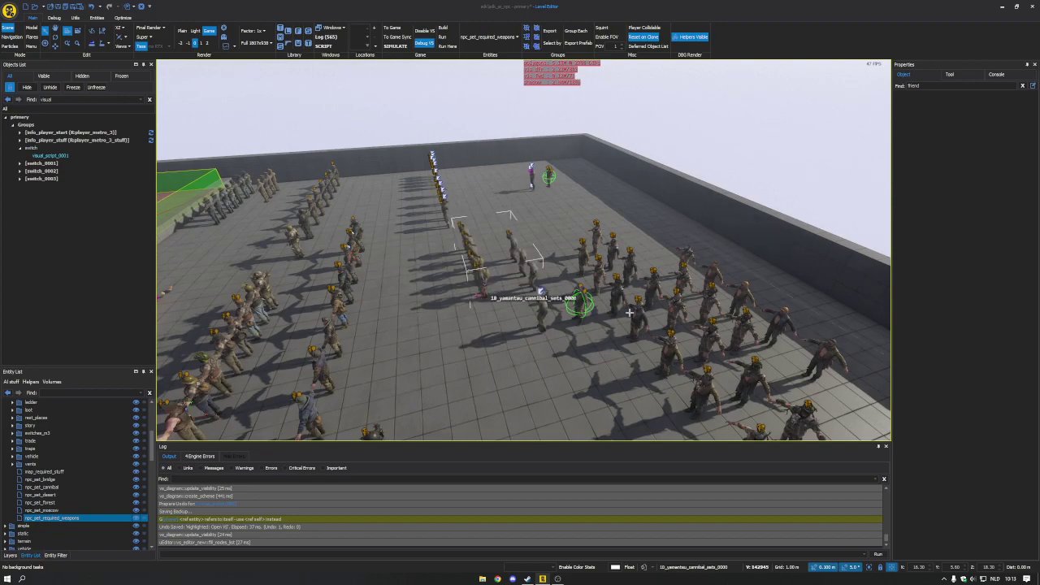
{"action": "right_click_drag", "start_coordinate": [638, 316], "coordinate": [582, 365]}
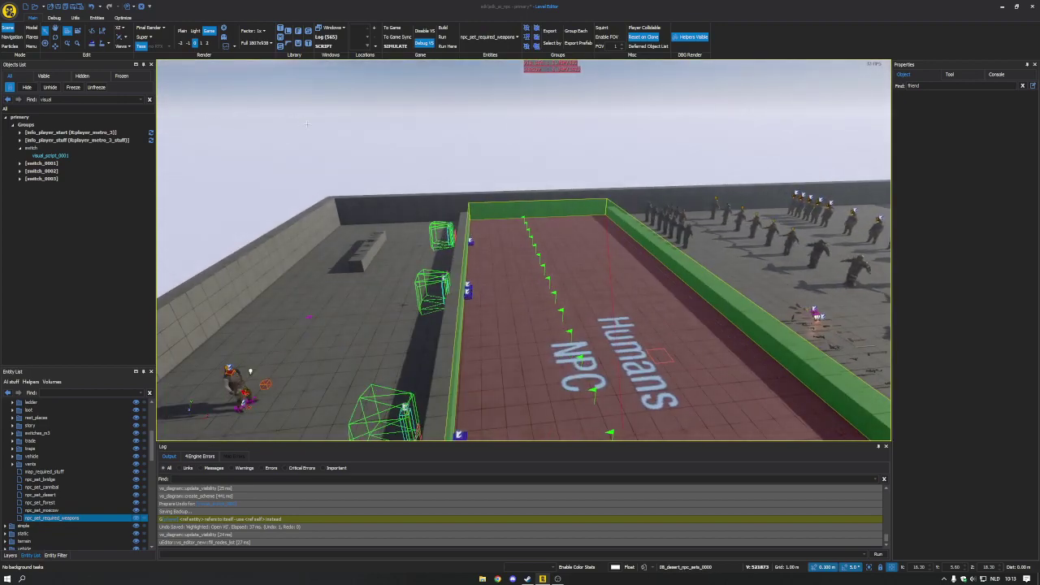
- Open the mytestlevel level, discarding the changes to the sample level
{"action": "left_click", "coordinate": [32, 9]}
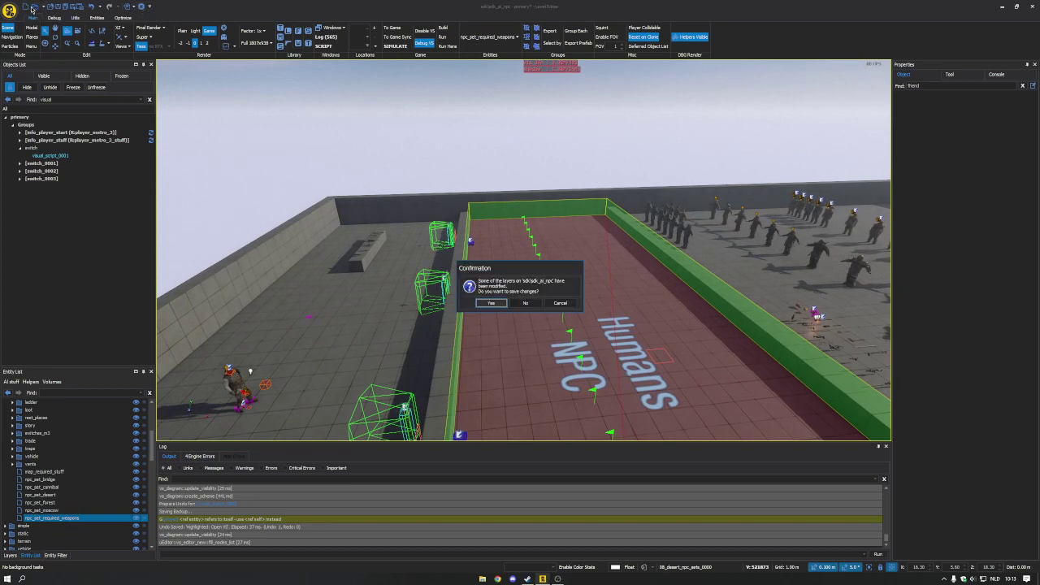
{"action": "left_click", "coordinate": [523, 303]}
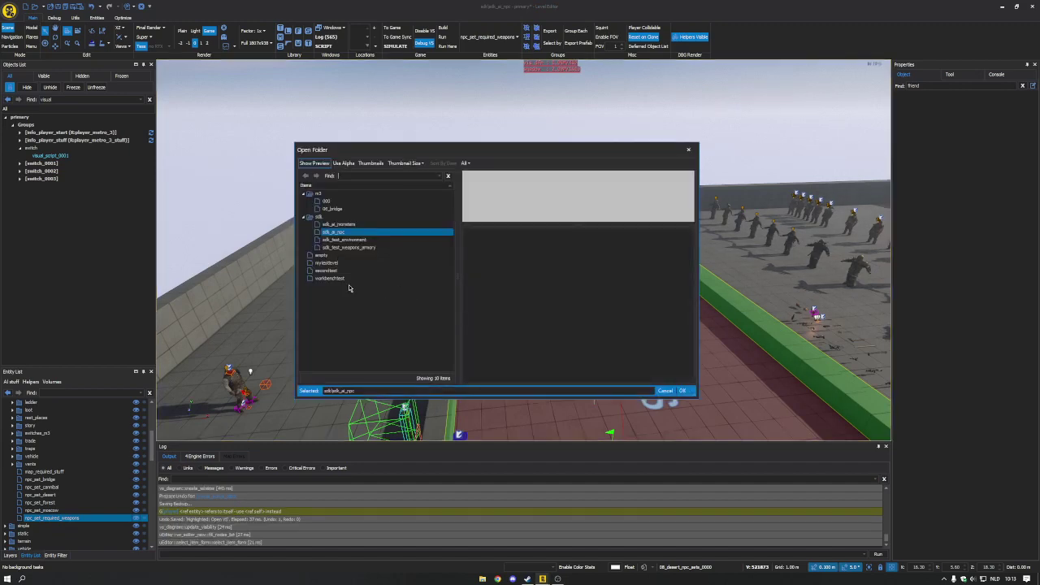
{"action": "left_click", "coordinate": [329, 263]}
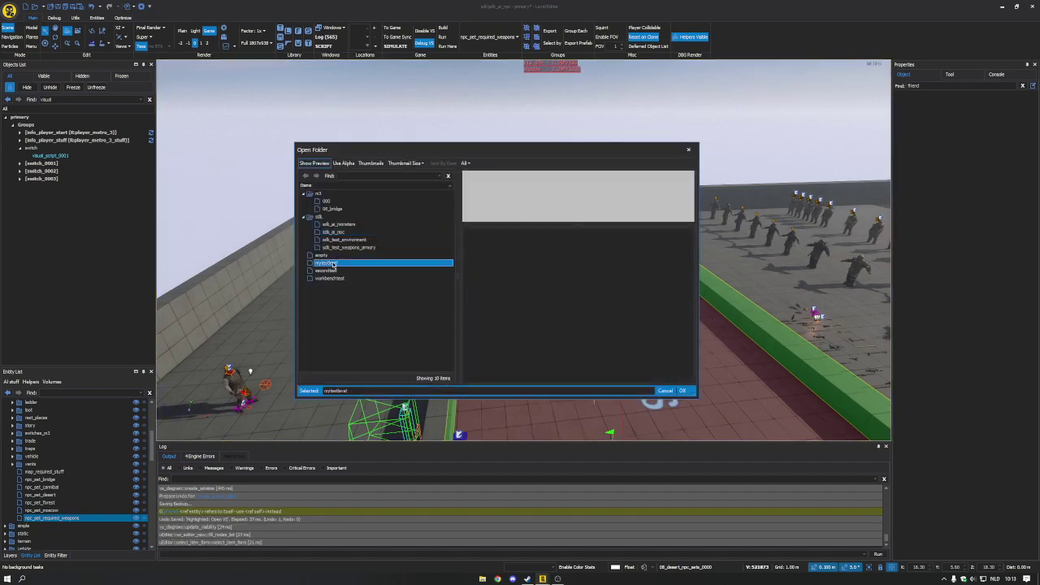
{"action": "double_click", "coordinate": [334, 264]}
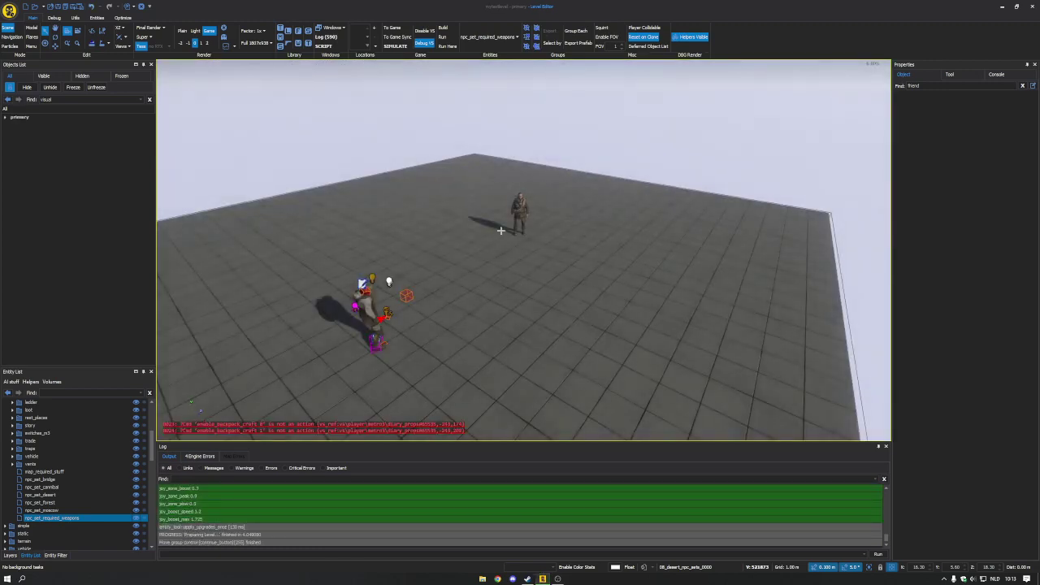
- Select the lone NPC standing in the test level and check its Friend property
{"action": "middle_click_drag", "start_coordinate": [634, 286], "coordinate": [553, 286]}
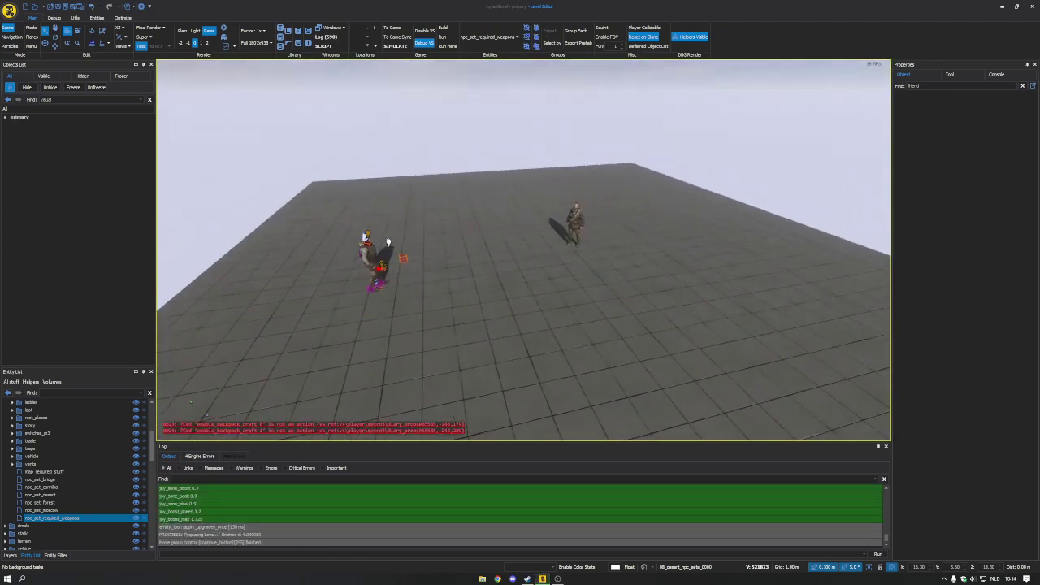
{"action": "right_click_drag", "start_coordinate": [623, 265], "coordinate": [650, 251]}
{"action": "key", "text": "w"}
{"action": "left_click", "coordinate": [545, 236]}
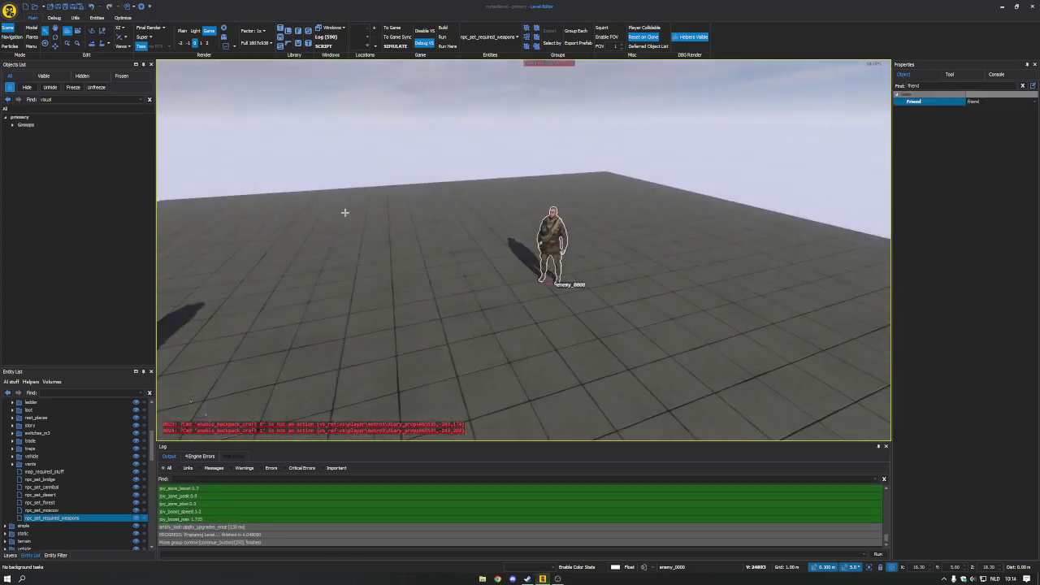
{"action": "middle_click_drag", "start_coordinate": [600, 239], "coordinate": [545, 243]}
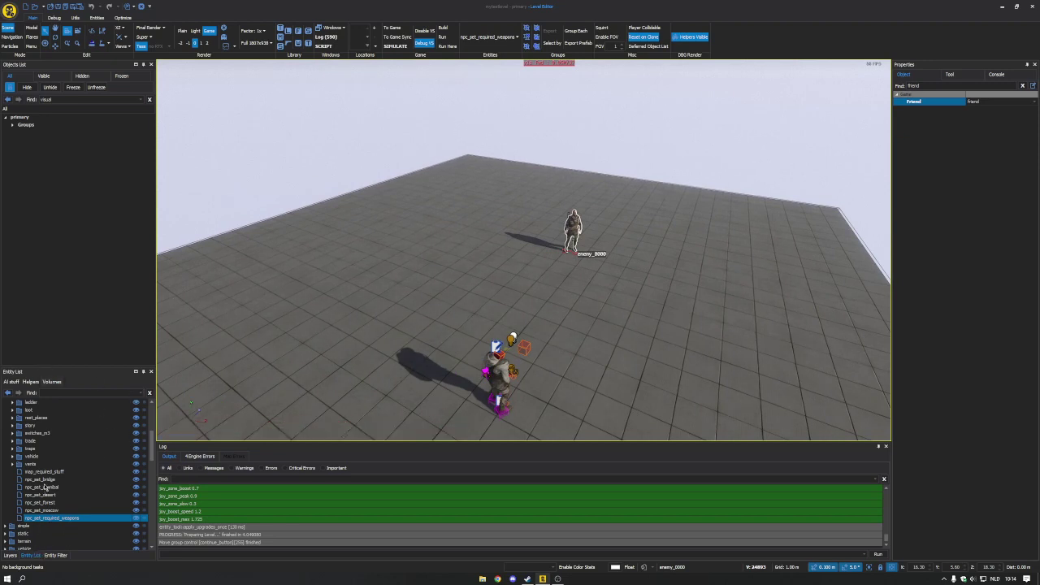
- Place the npc_set_moscow prefab on an empty area of the floor near the platform's edge and adjust its position
{"action": "left_click", "coordinate": [43, 479]}
{"action": "left_click", "coordinate": [47, 510]}
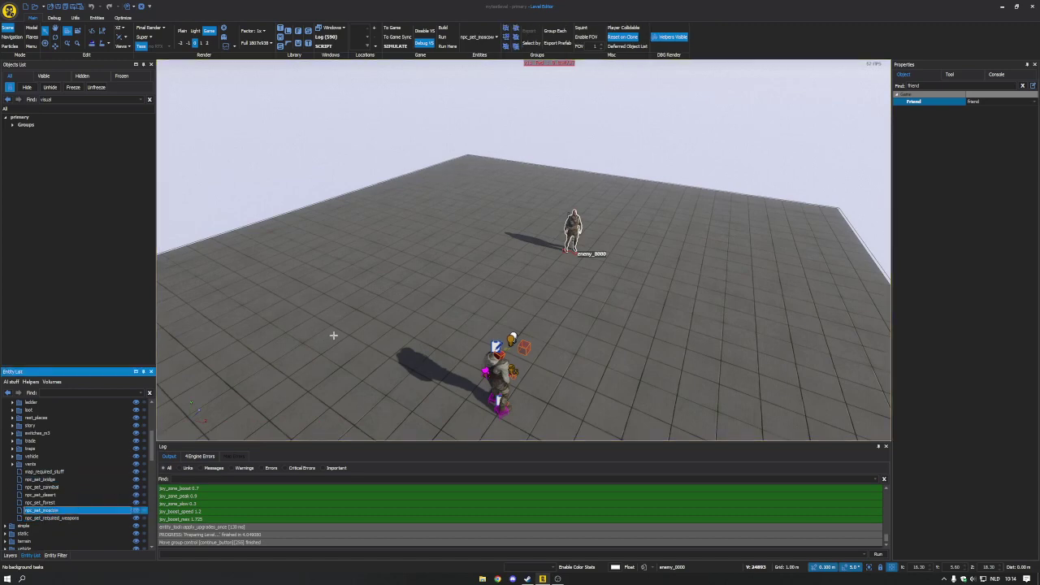
{"action": "left_click", "coordinate": [368, 315]}
{"action": "right_click_drag", "start_coordinate": [368, 315], "coordinate": [260, 288]}
{"action": "key", "text": "w"}
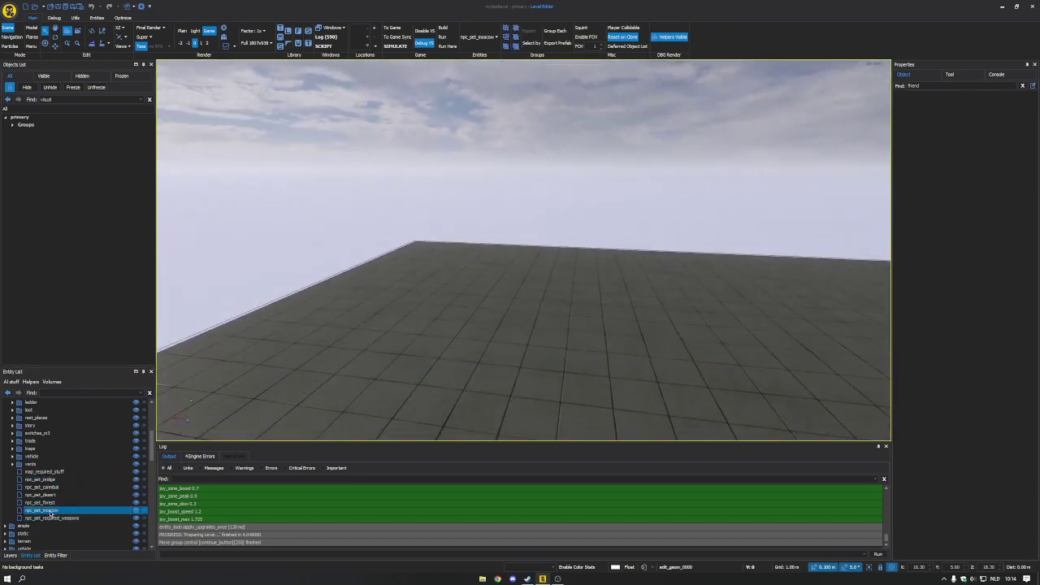
{"action": "left_click_drag", "start_coordinate": [47, 513], "coordinate": [148, 474]}
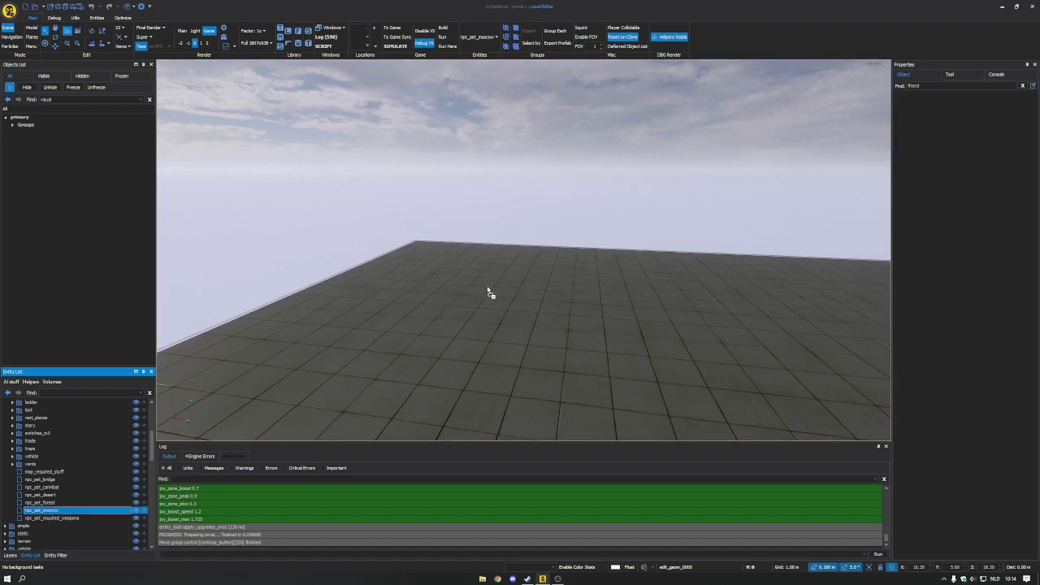
{"action": "left_click_drag", "start_coordinate": [488, 293], "coordinate": [490, 291]}
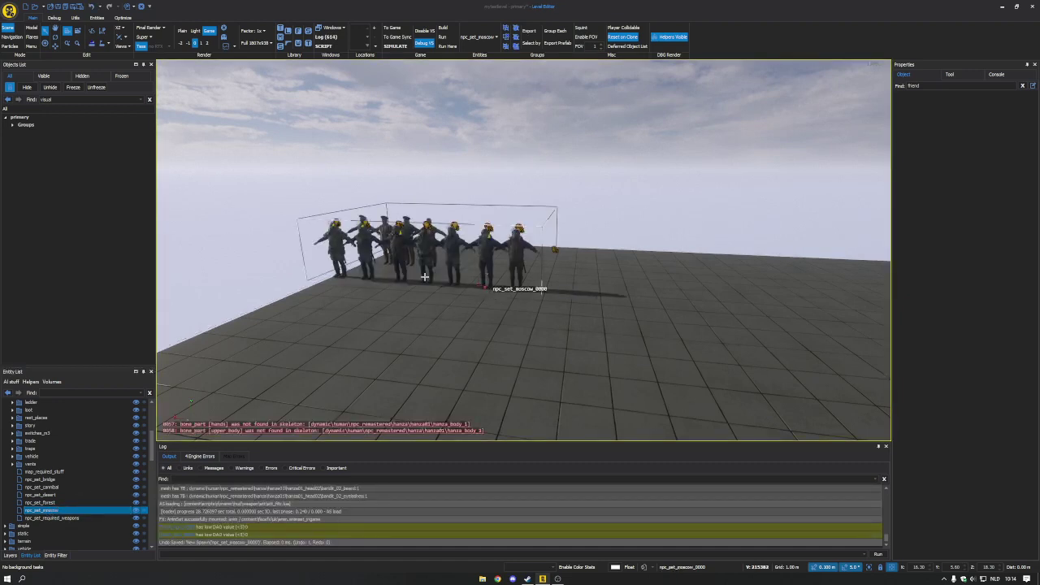
{"action": "key", "text": "w"}
{"action": "left_click_drag", "start_coordinate": [462, 285], "coordinate": [522, 287]}
- Place the npc_set_required_weapons prefab on the floor beside the Moscow NPC set and check how both sets are arranged
{"action": "right_click_drag", "start_coordinate": [525, 289], "coordinate": [732, 312]}
{"action": "left_click", "coordinate": [77, 518]}
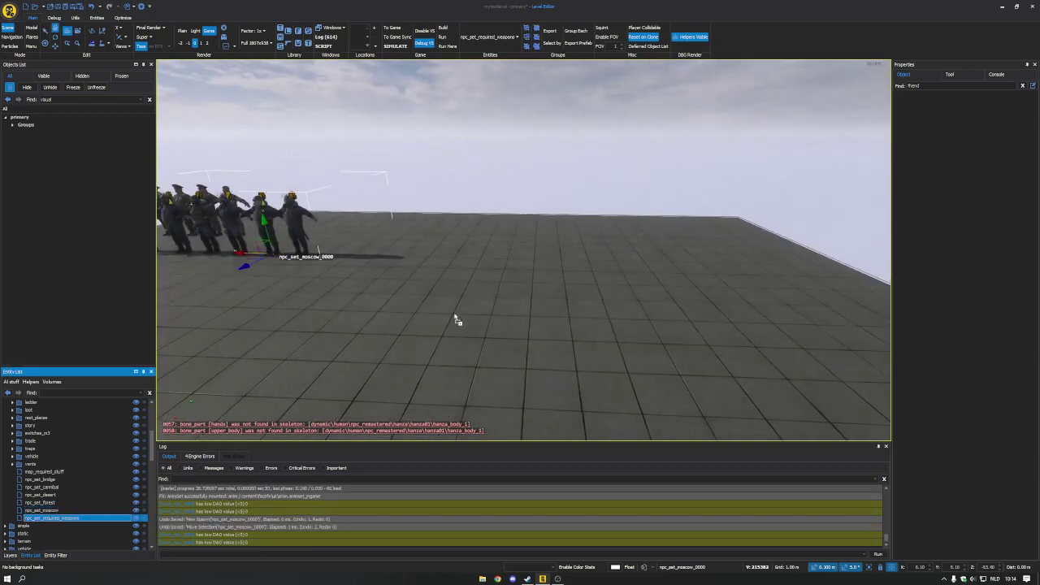
{"action": "left_click", "coordinate": [529, 272]}
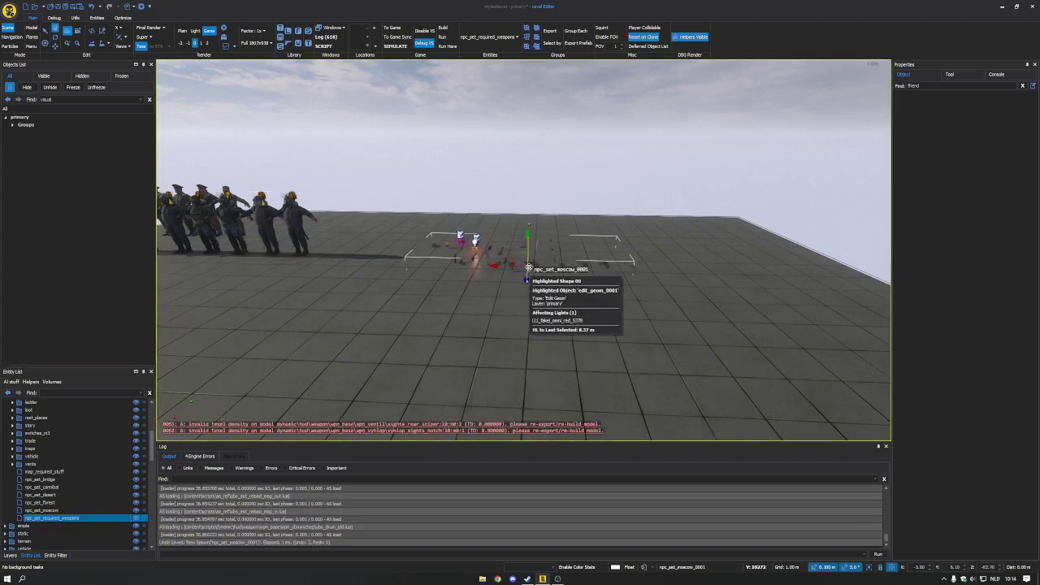
{"action": "right_click_drag", "start_coordinate": [489, 252], "coordinate": [559, 296]}
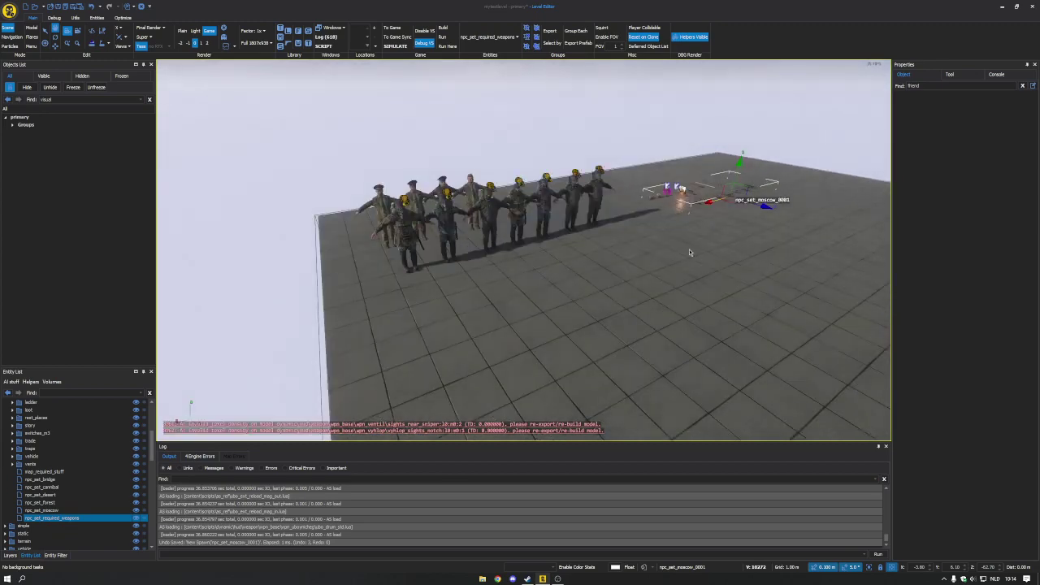
{"action": "right_click_drag", "start_coordinate": [716, 240], "coordinate": [804, 248]}
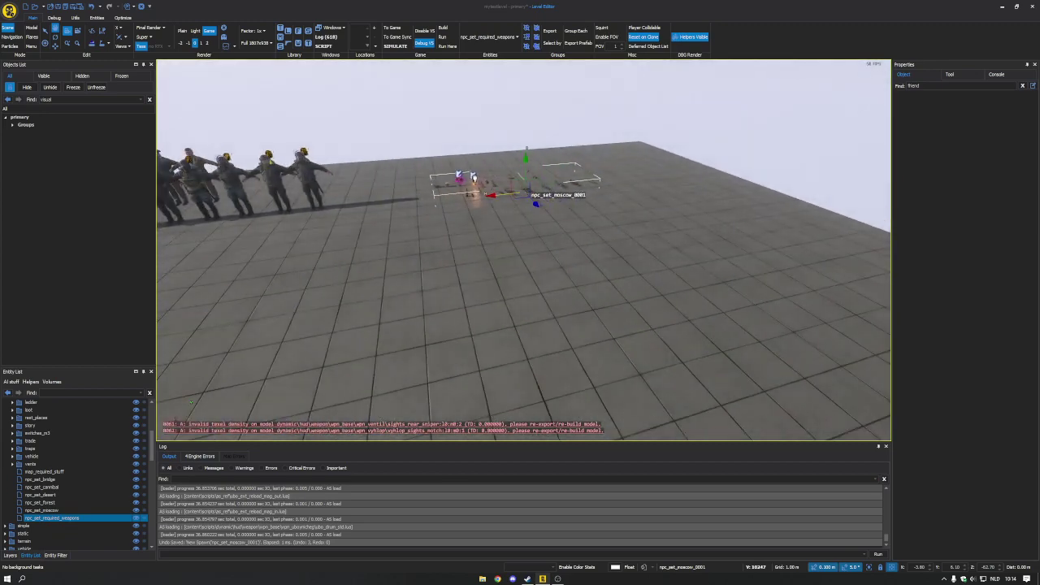
{"action": "right_click_drag", "start_coordinate": [524, 251], "coordinate": [543, 303]}
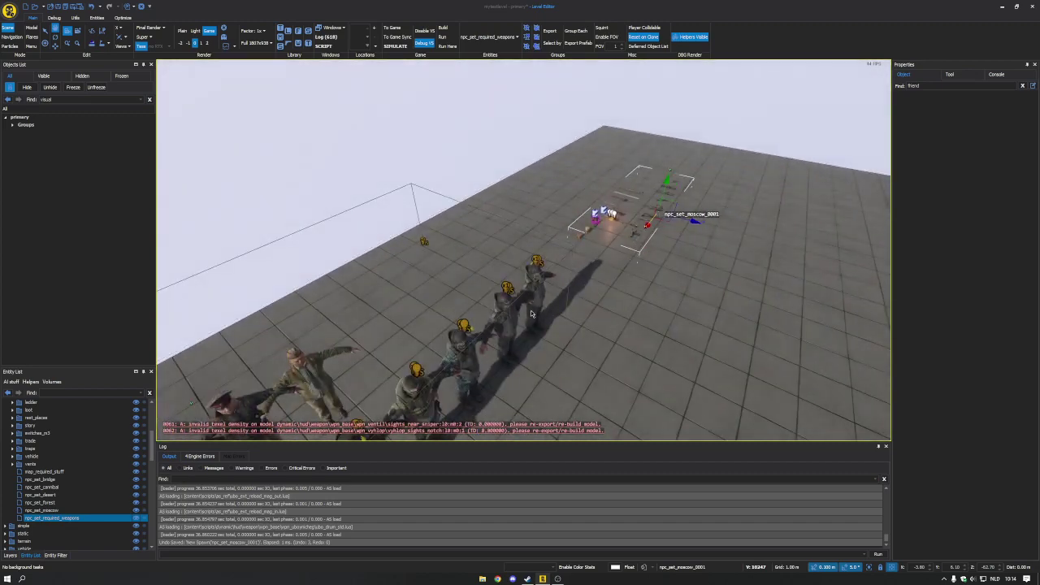
- Examine the characters of the Moscow NPC set on the platform and select individual objects to check what they belong to
{"action": "left_click", "coordinate": [531, 310]}
{"action": "left_click", "coordinate": [653, 210]}
{"action": "mouse_move", "coordinate": [587, 277]}
{"action": "right_mouse_down"}
{"action": "mouse_move", "coordinate": [592, 294]}
{"action": "mouse_move", "coordinate": [480, 272]}
{"action": "mouse_move", "coordinate": [590, 280]}
{"action": "right_mouse_up"}
{"action": "left_click", "coordinate": [479, 248]}
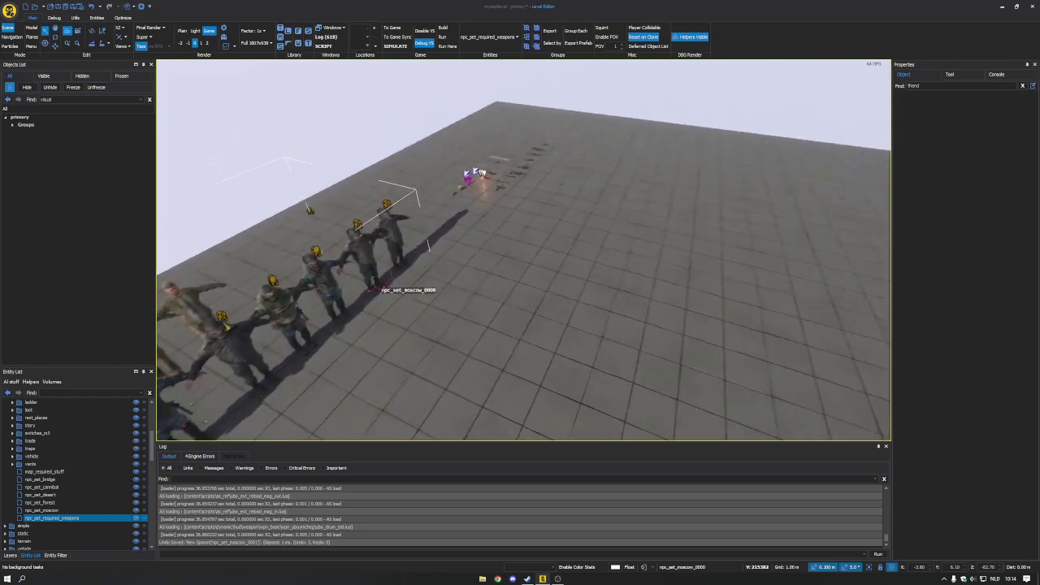
{"action": "right_click_drag", "start_coordinate": [523, 250], "coordinate": [458, 251]}
{"action": "key", "text": "w"}
{"action": "key", "text": "s"}
{"action": "key", "text": "w"}
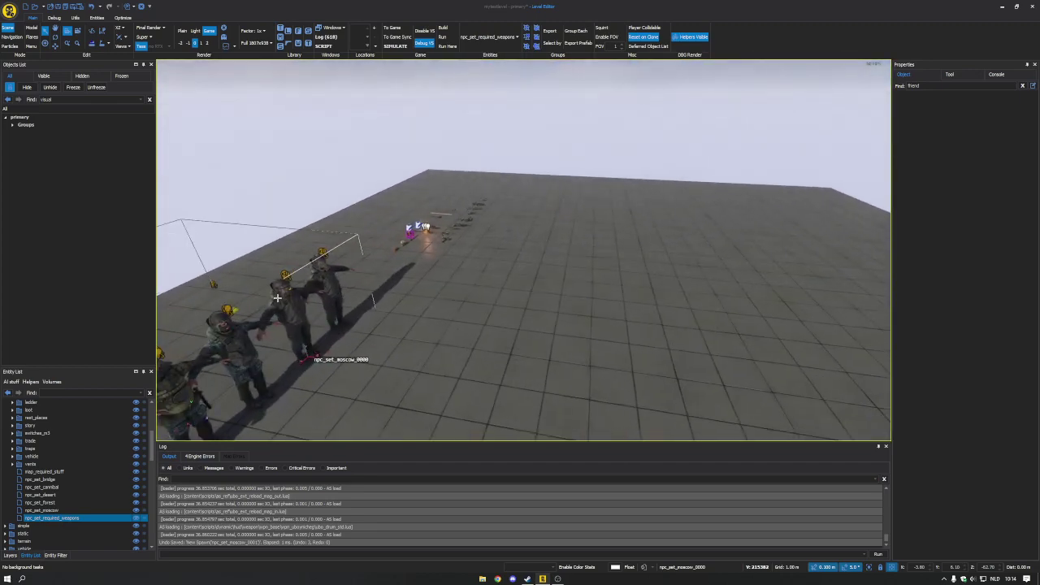
{"action": "right_click_drag", "start_coordinate": [778, 265], "coordinate": [918, 264]}
{"action": "key", "text": "w"}
{"action": "key", "text": "w"}
{"action": "right_click_drag", "start_coordinate": [244, 276], "coordinate": [215, 260]}
{"action": "left_click", "coordinate": [368, 261]}
{"action": "key", "text": "s"}
{"action": "key", "text": "w"}
{"action": "right_click_drag", "start_coordinate": [480, 260], "coordinate": [494, 294]}
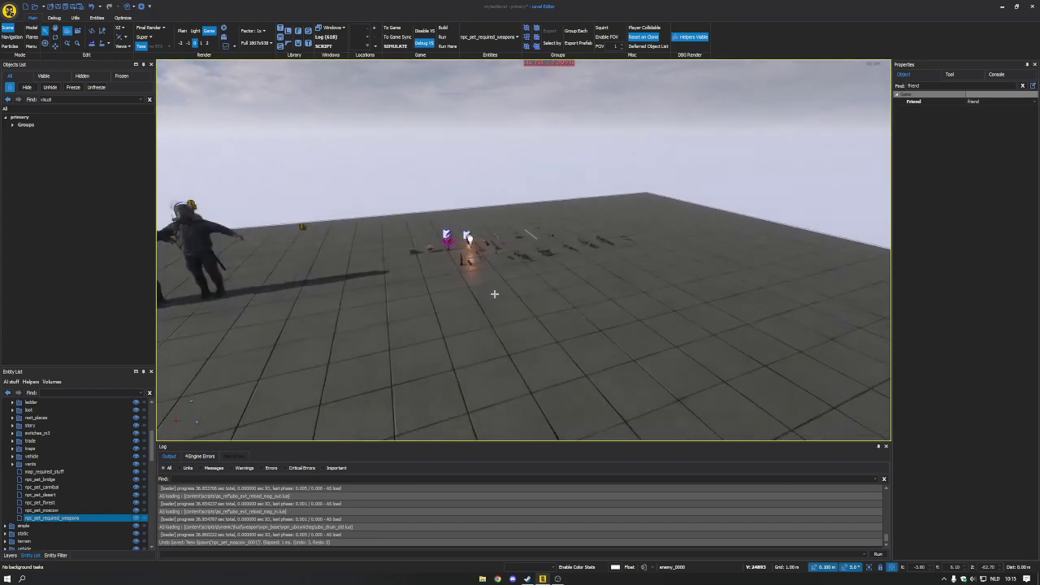
- Select the required weapons set and inspect the weapons and items laid out in it at close range
{"action": "left_click", "coordinate": [517, 257]}
{"action": "left_click", "coordinate": [519, 256]}
{"action": "key", "text": "w"}
{"action": "right_click_drag", "start_coordinate": [519, 256], "coordinate": [569, 262]}
{"action": "key", "text": "a"}
{"action": "key", "text": "d"}
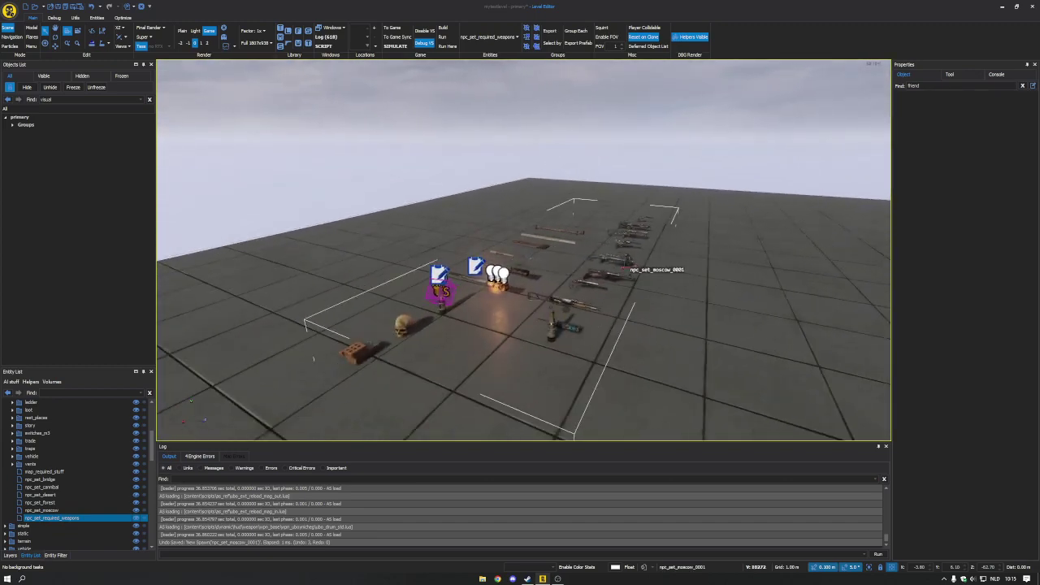
{"action": "key", "text": "s"}
{"action": "mouse_move", "coordinate": [499, 321]}
{"action": "right_mouse_down"}
{"action": "mouse_move", "coordinate": [499, 312]}
{"action": "mouse_move", "coordinate": [505, 331]}
{"action": "right_mouse_up"}
{"action": "key", "text": "w"}
{"action": "key", "text": "s"}
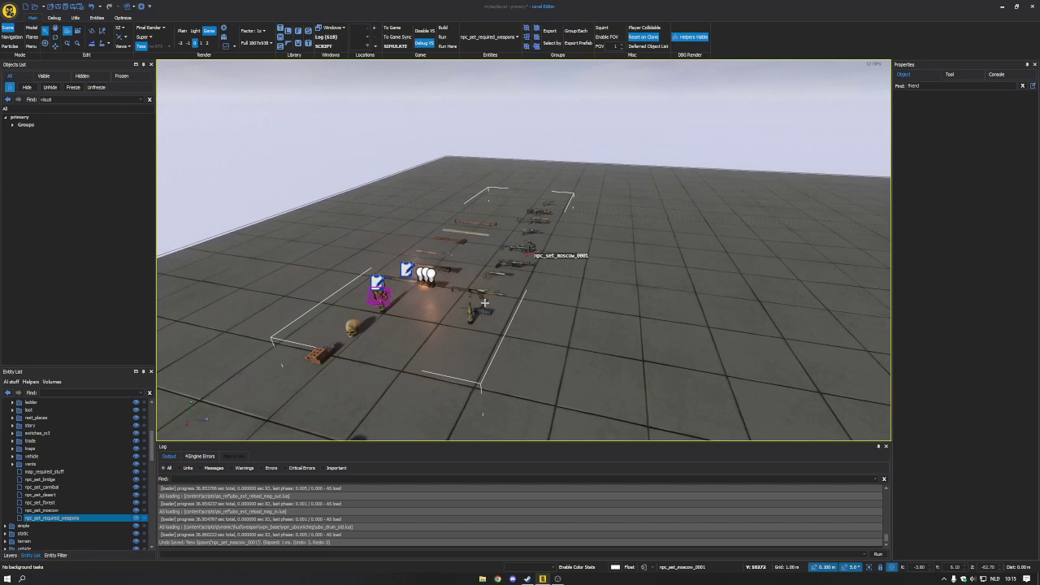
{"action": "right_click_drag", "start_coordinate": [492, 304], "coordinate": [478, 315]}
{"action": "key", "text": "w"}
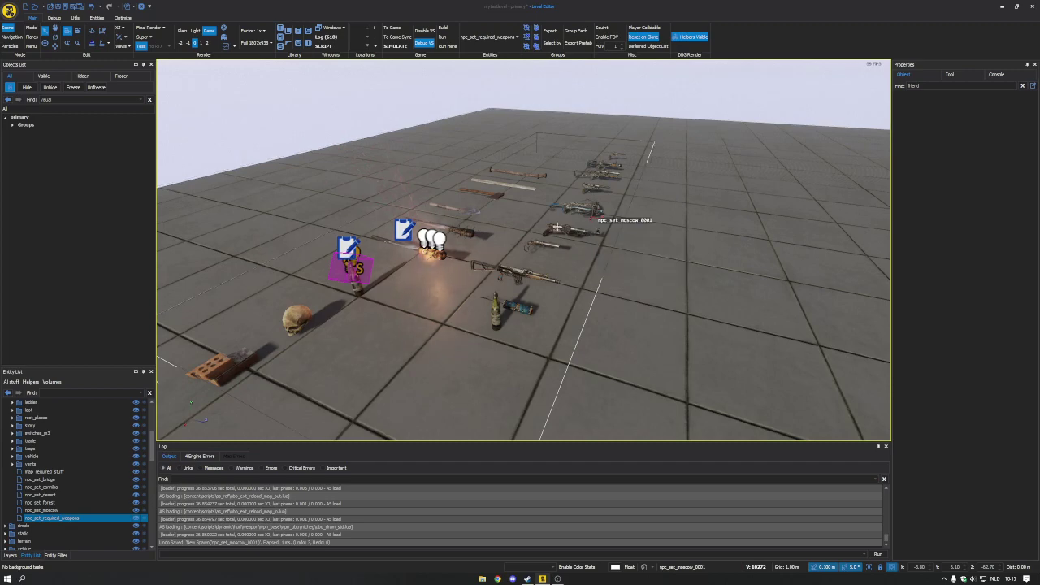
{"action": "key", "text": "d"}
{"action": "right_click_drag", "start_coordinate": [571, 230], "coordinate": [483, 304]}
{"action": "key", "text": "w"}
{"action": "key", "text": "s"}
{"action": "key", "text": "s"}
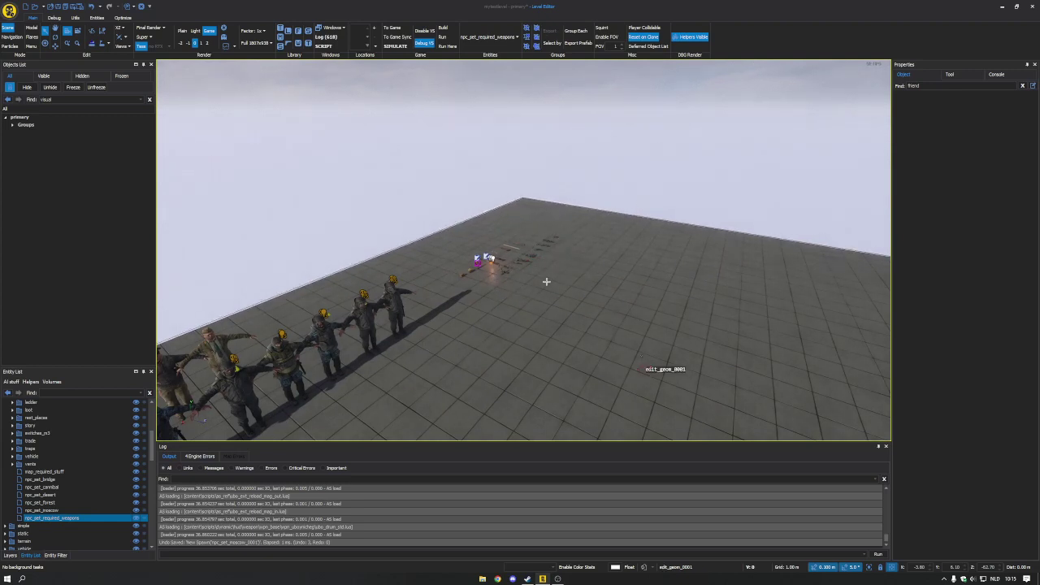
{"action": "key", "text": "a"}
{"action": "right_click_drag", "start_coordinate": [529, 293], "coordinate": [589, 274]}
{"action": "key", "text": "s"}
{"action": "key", "text": "w"}
{"action": "right_click_drag", "start_coordinate": [488, 305], "coordinate": [526, 317]}
{"action": "key", "text": "a"}
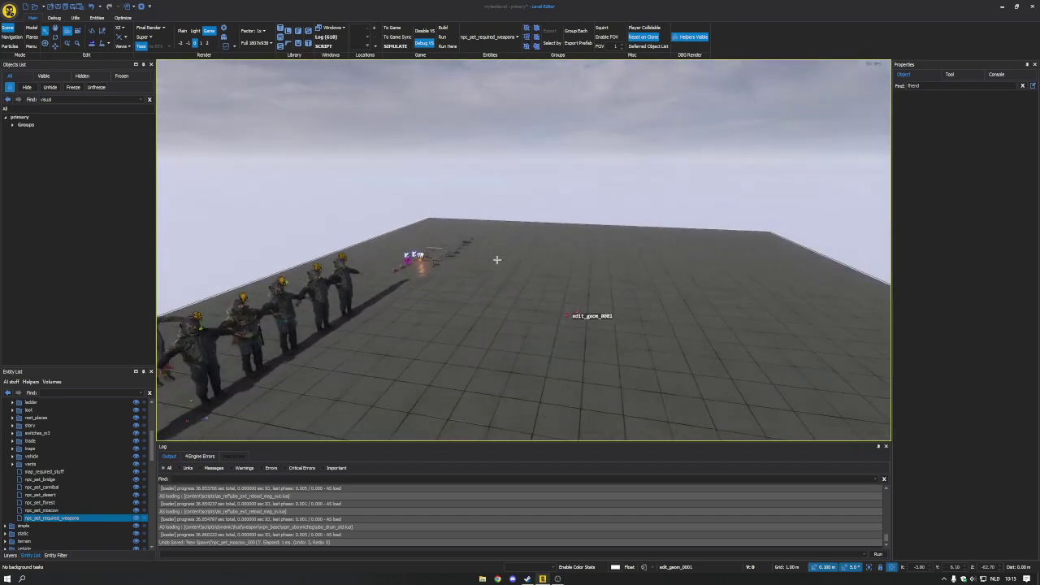
{"action": "key", "text": "s"}
{"action": "right_click_drag", "start_coordinate": [466, 261], "coordinate": [362, 273]}
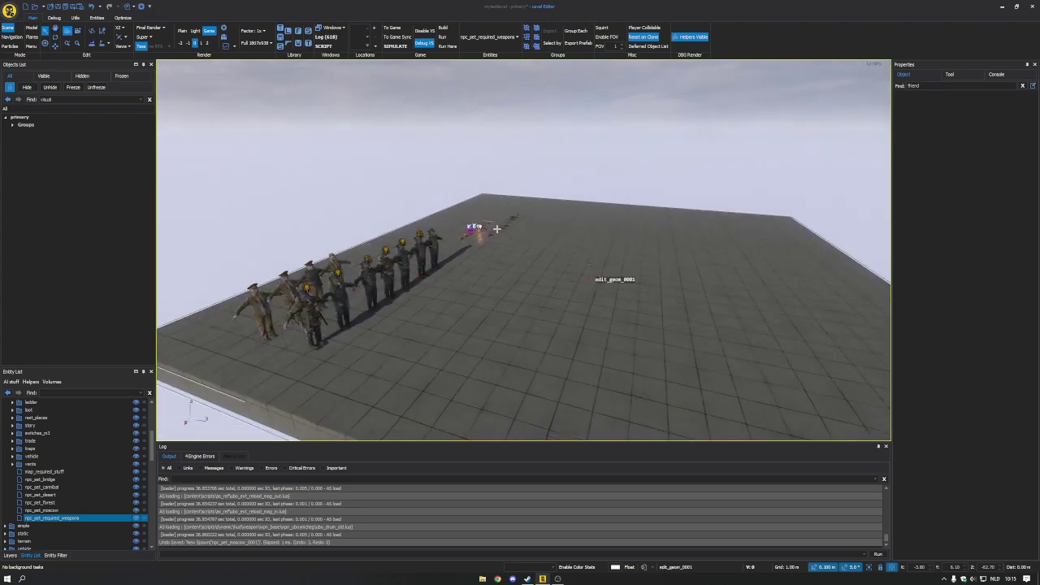
{"action": "mouse_move", "coordinate": [500, 228]}
{"action": "right_mouse_down"}
{"action": "mouse_move", "coordinate": [497, 240]}
{"action": "mouse_move", "coordinate": [516, 239]}
{"action": "right_mouse_up"}
{"action": "key", "text": "d"}
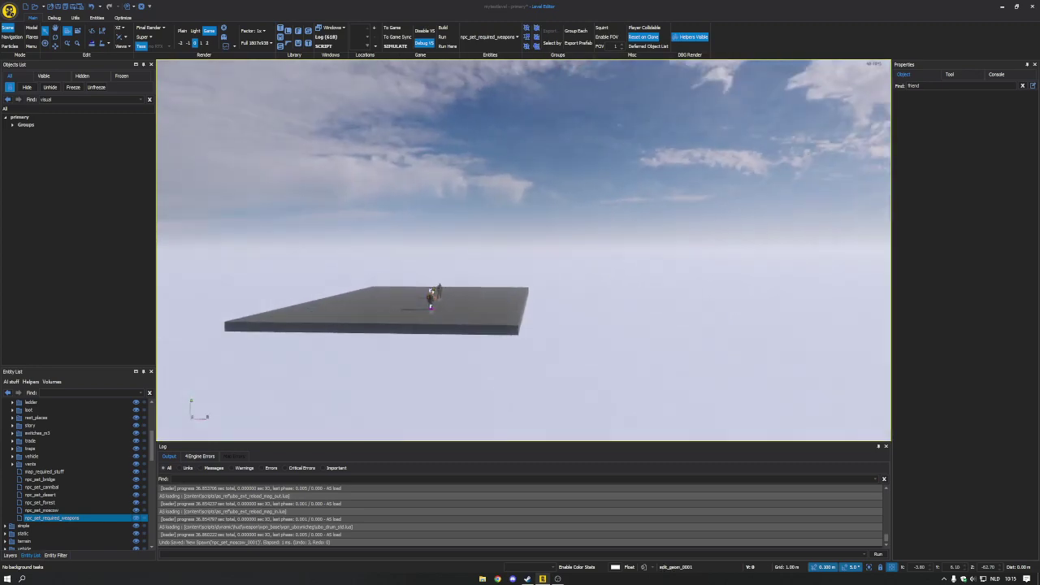
- Return to the lone NPC on the platform, select it and check its Friend property and surroundings
{"action": "key", "text": "w"}
{"action": "right_click_drag", "start_coordinate": [520, 244], "coordinate": [474, 275]}
{"action": "key", "text": "w"}
{"action": "key", "text": "a"}
{"action": "key", "text": "d"}
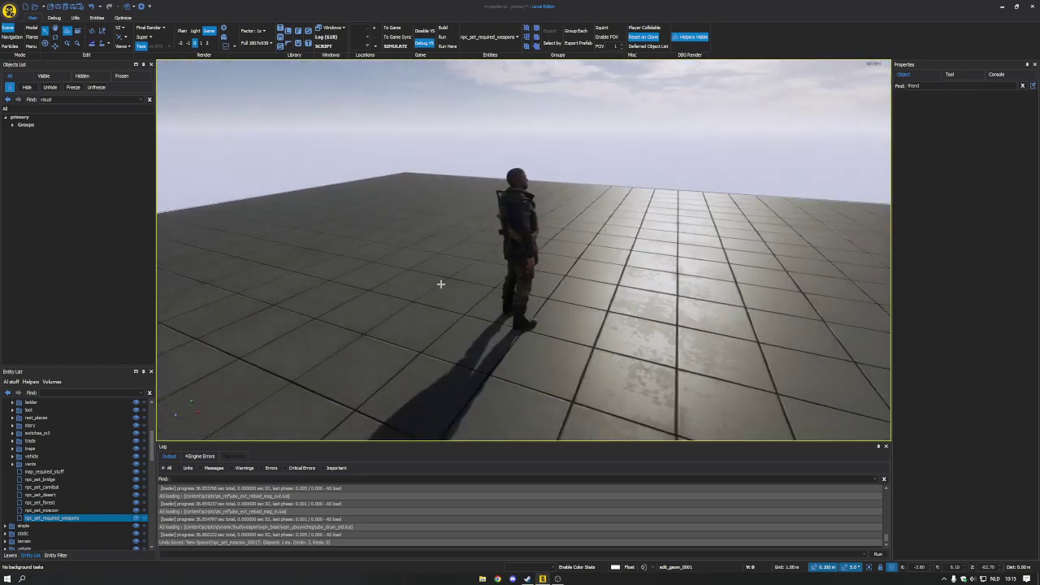
{"action": "left_click", "coordinate": [518, 243]}
{"action": "key", "text": "d"}
{"action": "right_click_drag", "start_coordinate": [518, 242], "coordinate": [371, 274]}
{"action": "key", "text": "s"}
{"action": "key", "text": "w"}
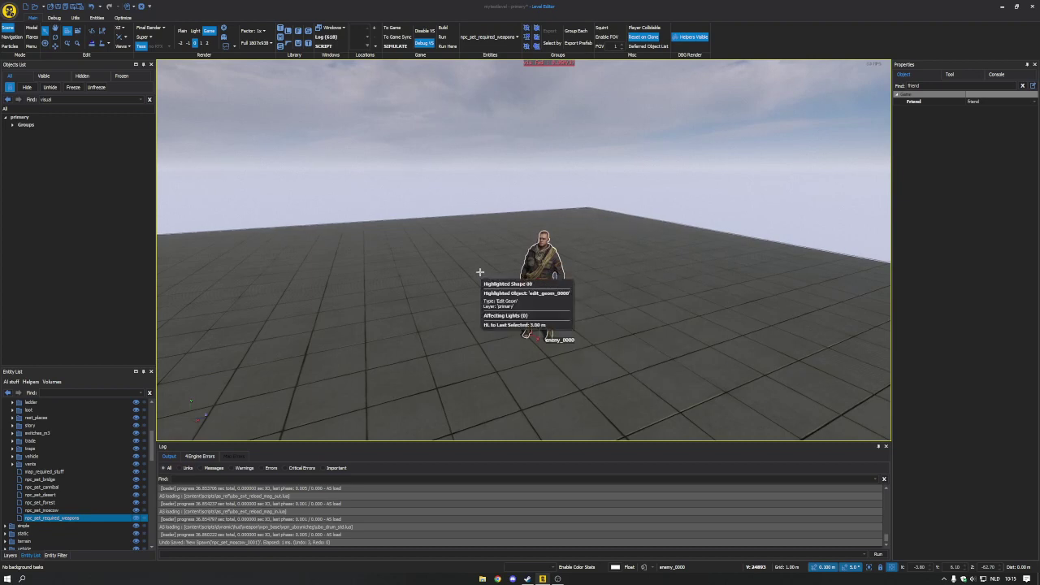
{"action": "key", "text": "s"}
{"action": "right_click_drag", "start_coordinate": [481, 272], "coordinate": [438, 272]}
{"action": "left_click", "coordinate": [626, 265]}
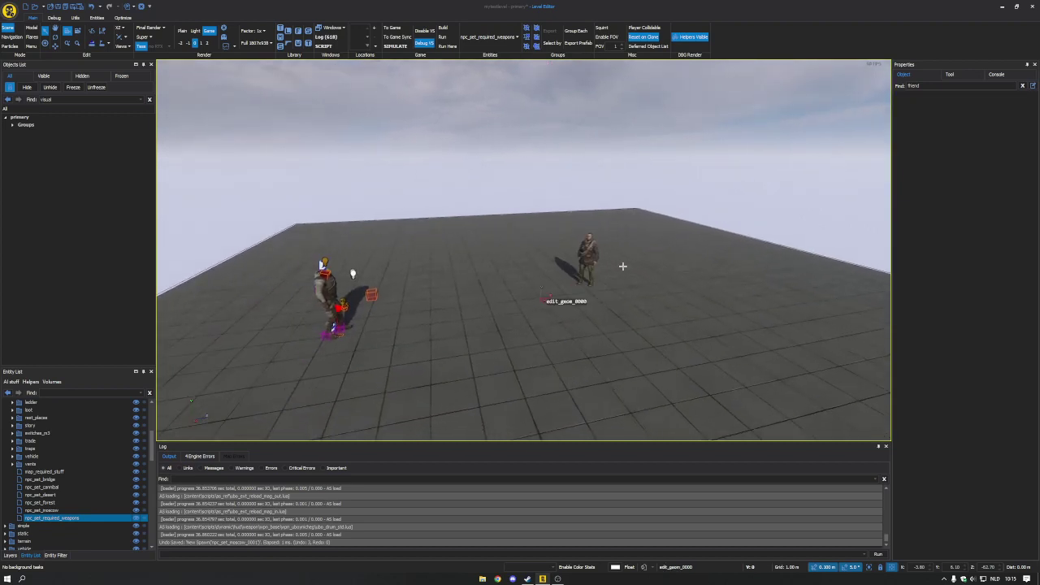
{"action": "left_click", "coordinate": [589, 260]}
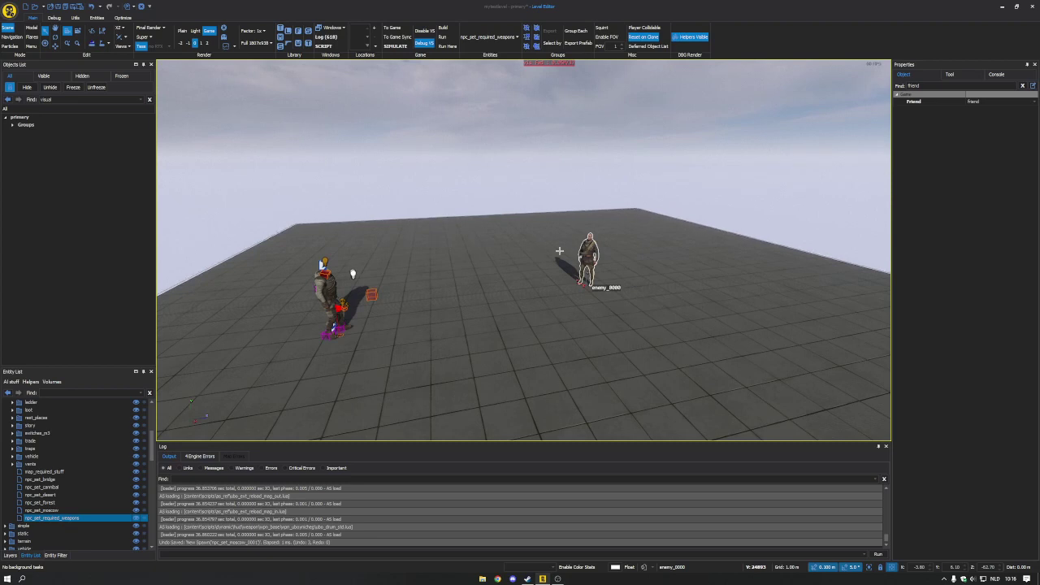
{"action": "left_click", "coordinate": [703, 198]}
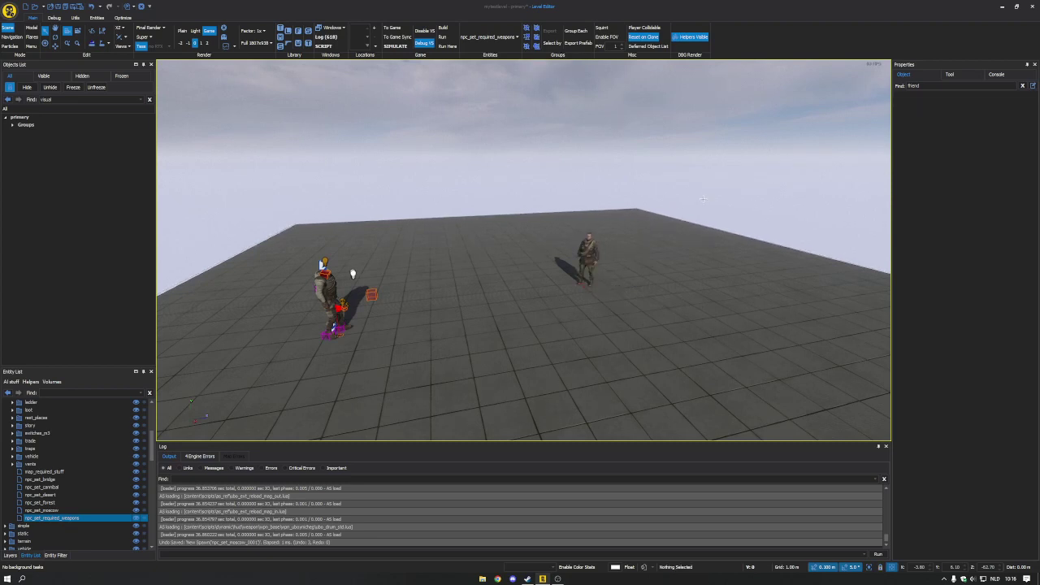
- Try to open the lone NPC's visual script directly from the object with Open VS
{"action": "left_click", "coordinate": [586, 253]}
{"action": "right_click", "coordinate": [596, 257]}
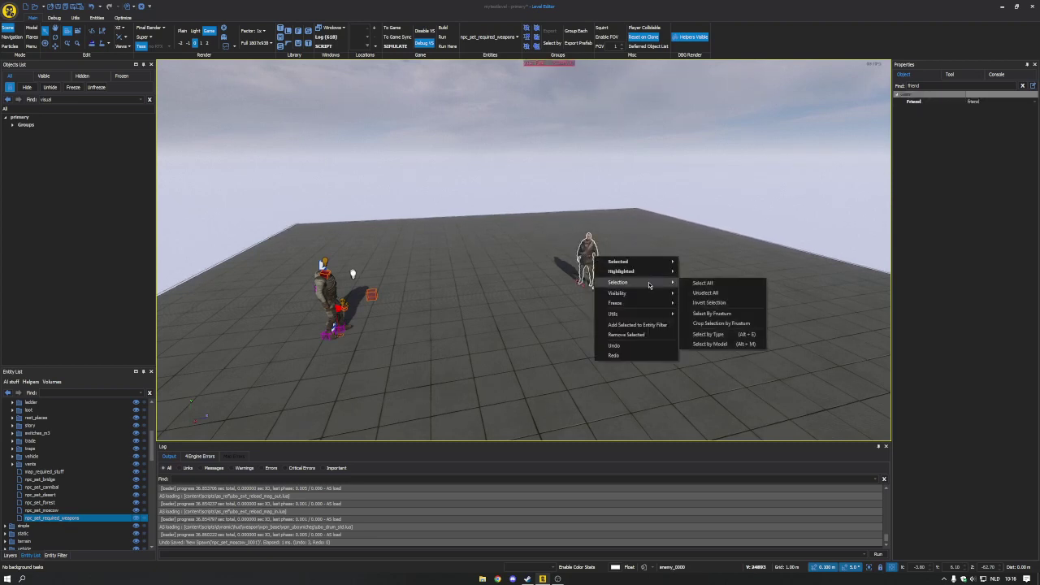
{"action": "mouse_move", "coordinate": [634, 274]}
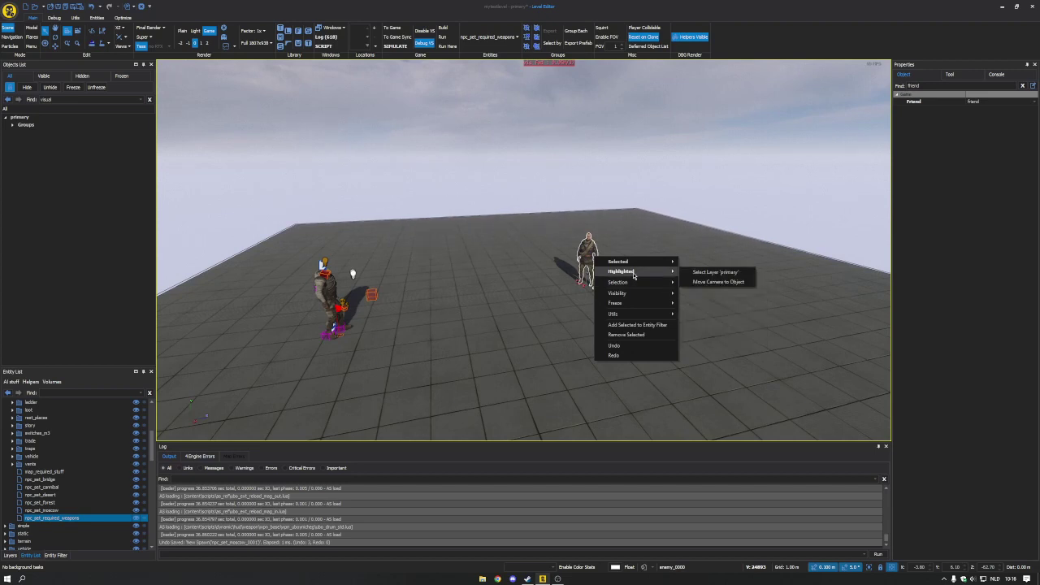
{"action": "left_click", "coordinate": [584, 258]}
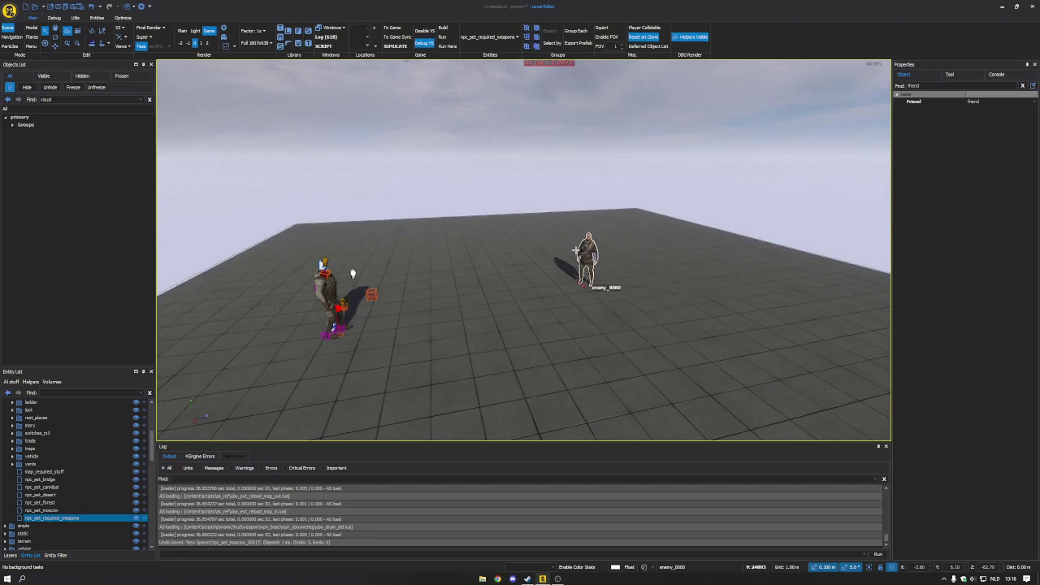
{"action": "right_click", "coordinate": [586, 252]}
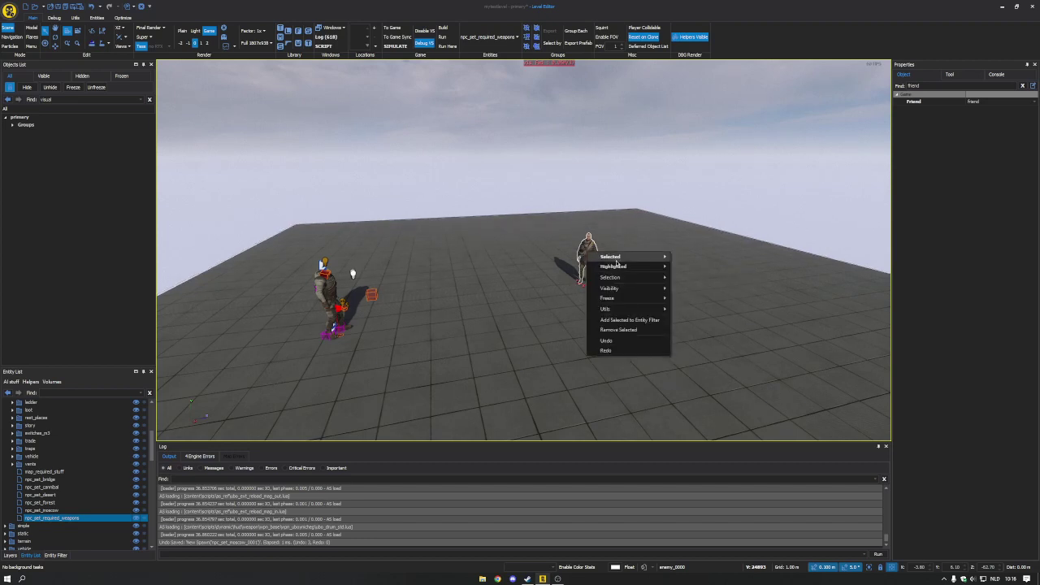
{"action": "mouse_move", "coordinate": [638, 267]}
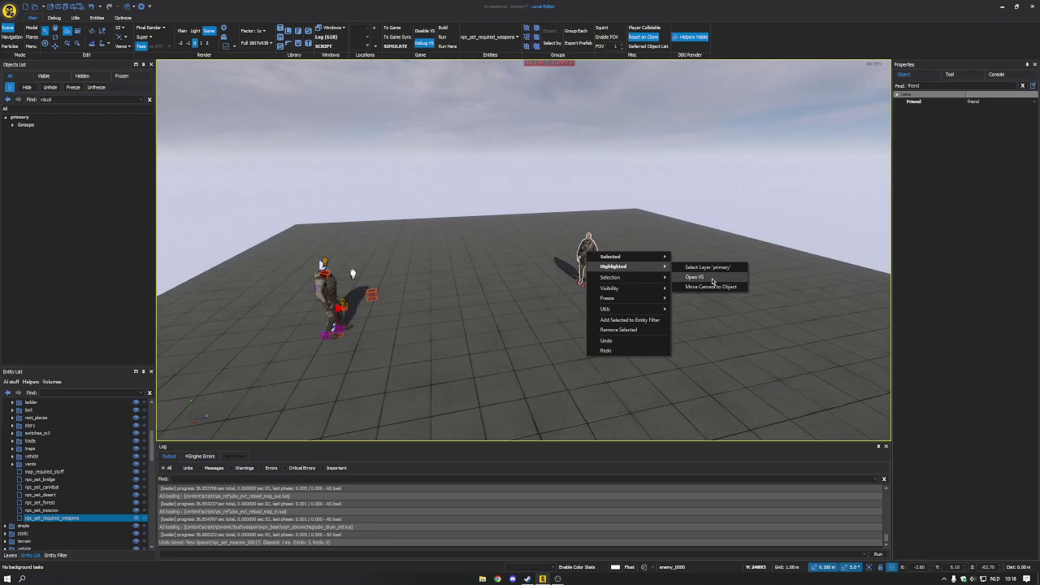
{"action": "left_click", "coordinate": [713, 282]}
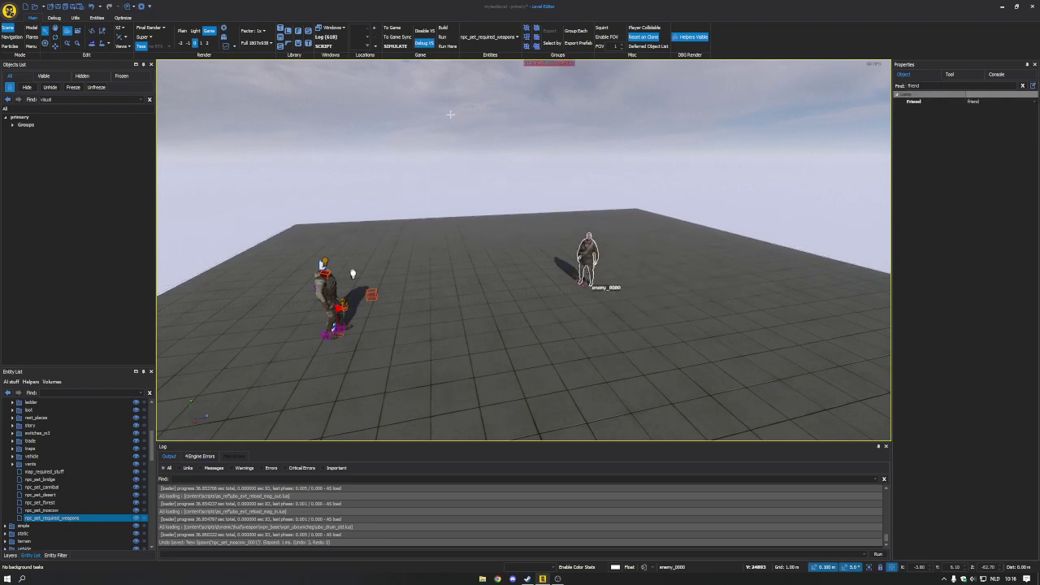
- Open the visual script editor, filter its objects by "enemy" and load the script of enemy_0000
{"action": "left_click", "coordinate": [325, 47]}
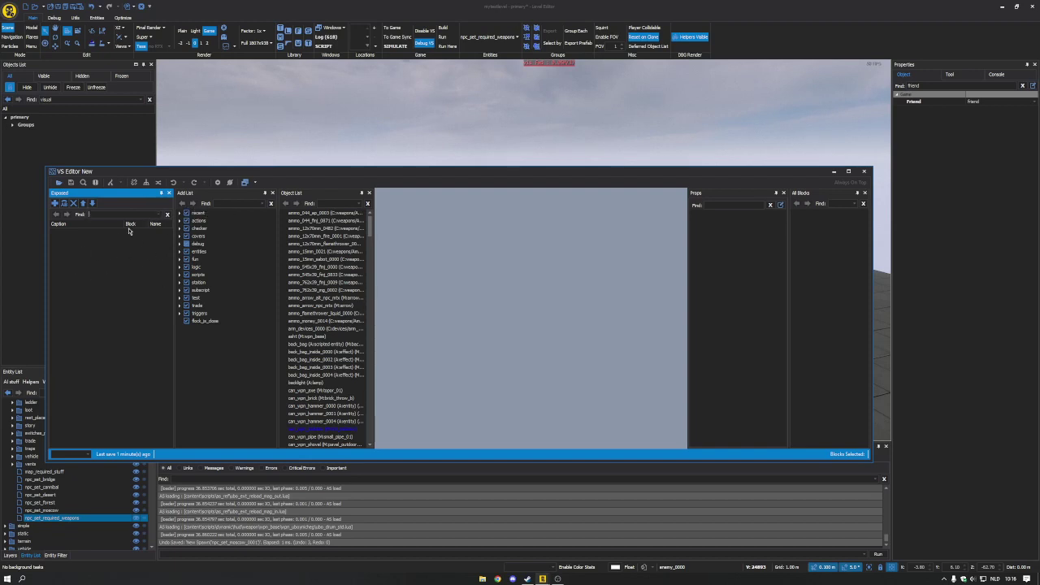
{"action": "left_click", "coordinate": [300, 196]}
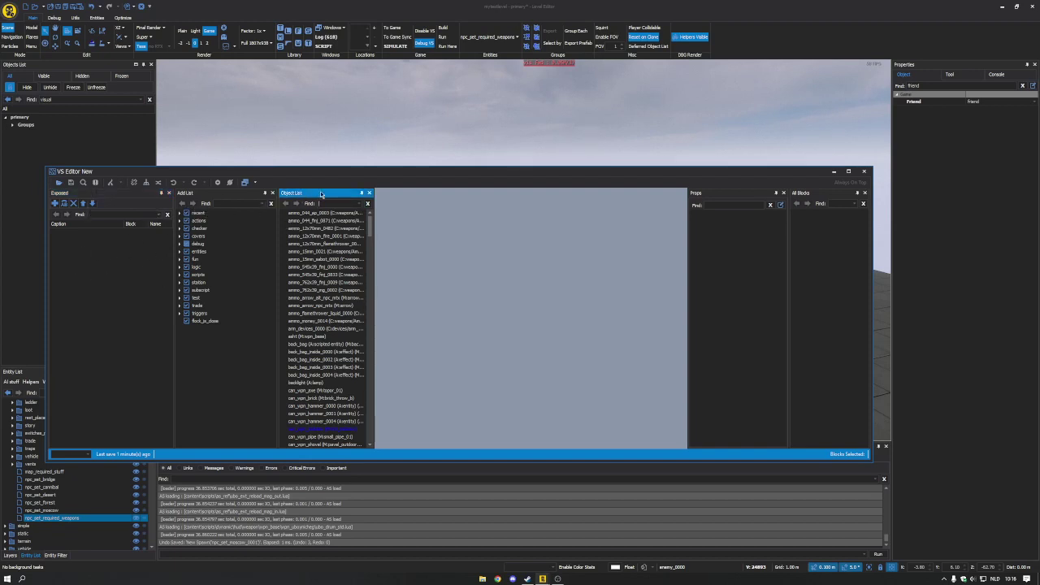
{"action": "left_click", "coordinate": [248, 184]}
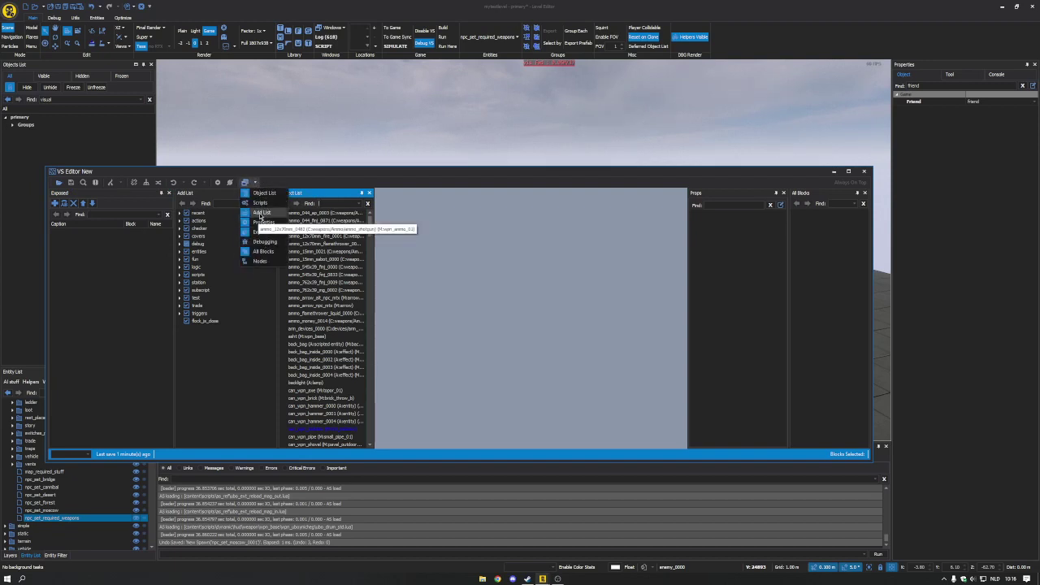
{"action": "left_click", "coordinate": [415, 215]}
{"action": "left_click", "coordinate": [330, 203]}
{"action": "type", "text": "enemy"}
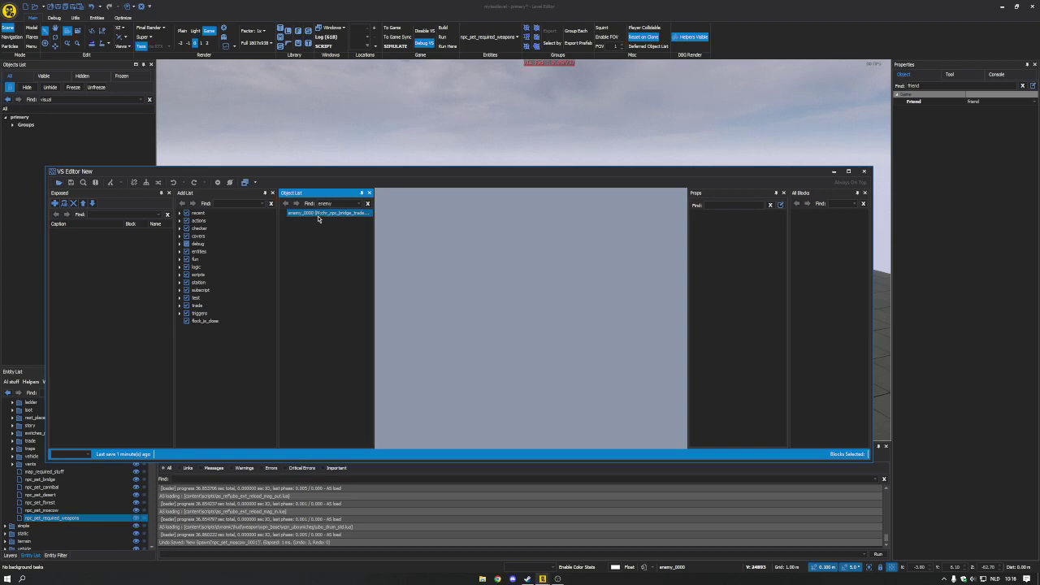
{"action": "left_click", "coordinate": [318, 216]}
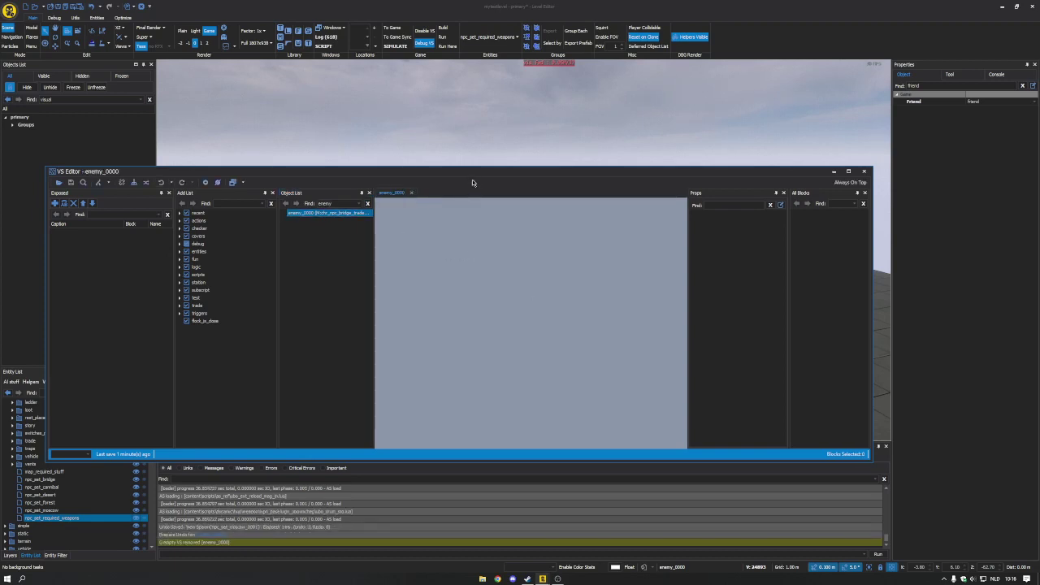
- Reposition the visual script editor window over the viewport, keeping the empty enemy_0000 script canvas in view
{"action": "left_click_drag", "start_coordinate": [476, 174], "coordinate": [525, 283]}
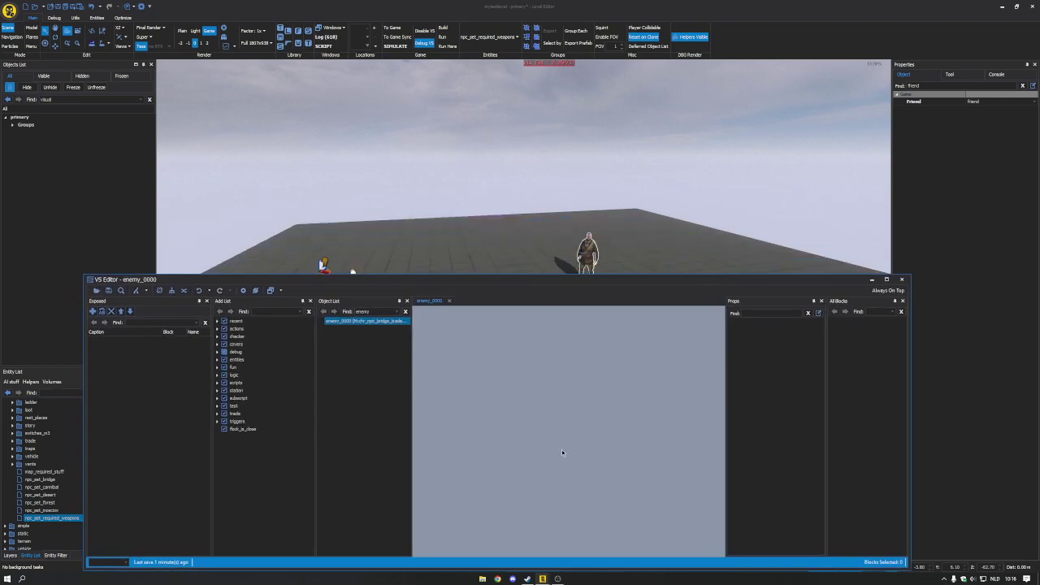
{"action": "left_click_drag", "start_coordinate": [582, 282], "coordinate": [526, 184]}
{"action": "right_click", "coordinate": [484, 274]}
{"action": "left_click", "coordinate": [456, 248]}
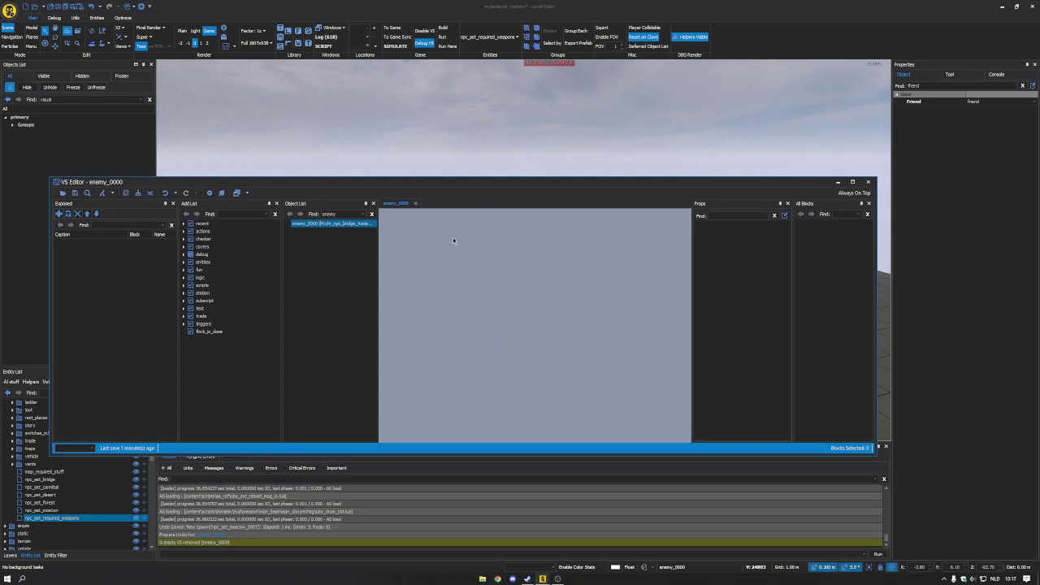
{"action": "left_click_drag", "start_coordinate": [503, 181], "coordinate": [516, 160]}
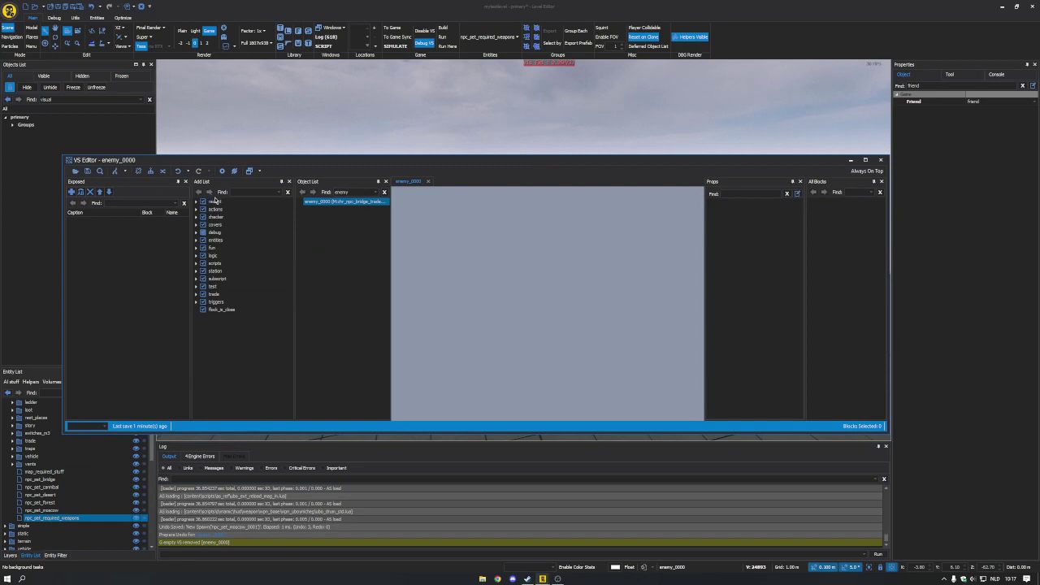
- Search the available script blocks for "generic" and add the uni_generic_npc subscript to the enemy_0000 canvas
{"action": "left_click", "coordinate": [243, 191]}
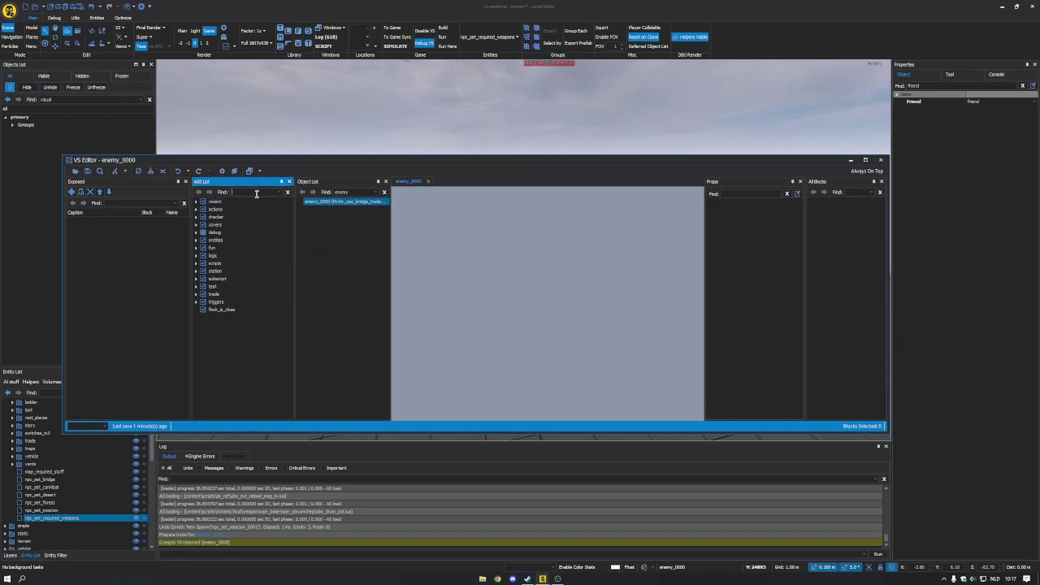
{"action": "type", "text": "npc_g"}
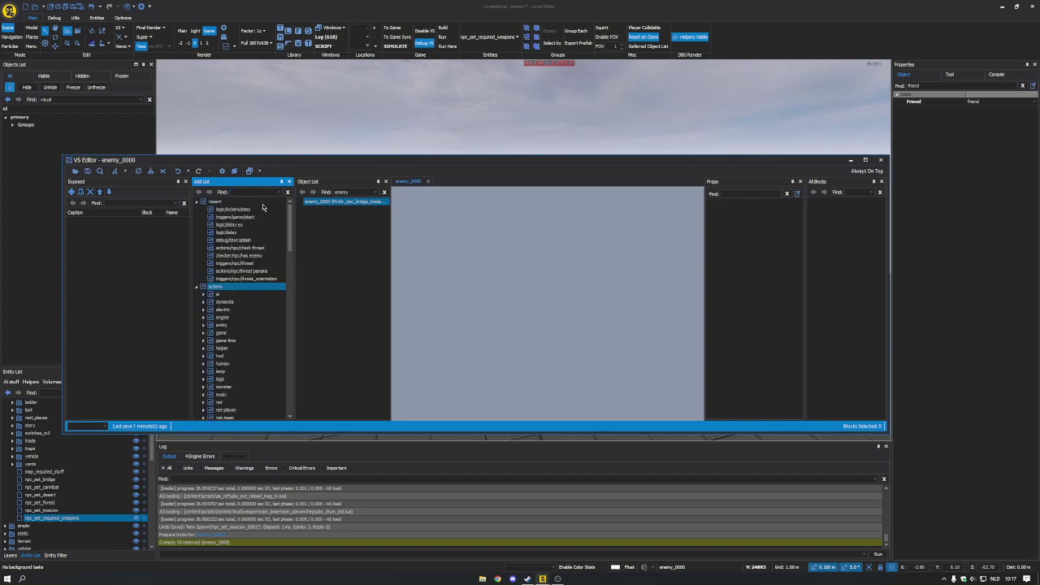
{"action": "type", "text": "generic"}
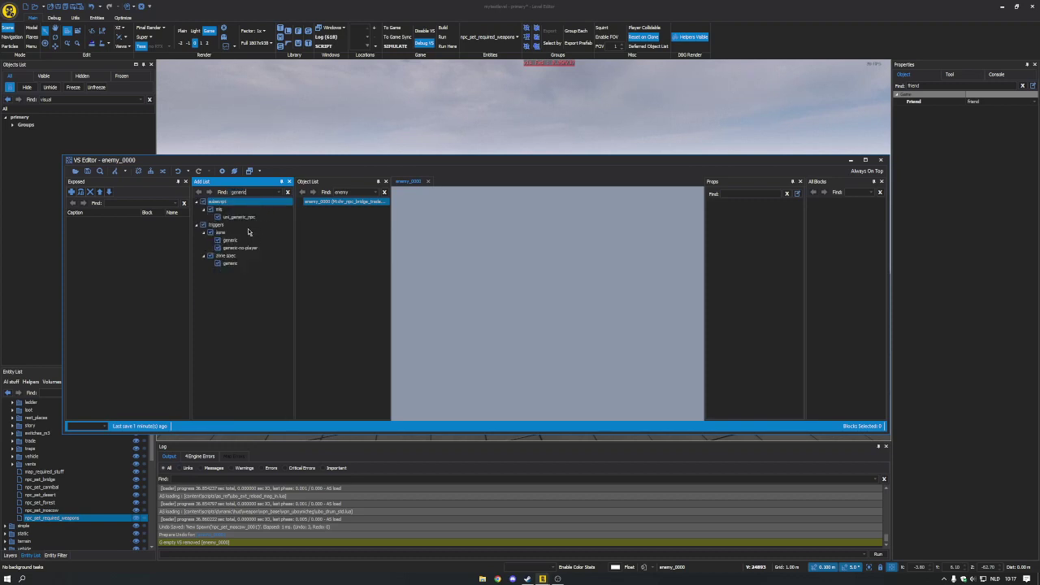
{"action": "left_click", "coordinate": [239, 217]}
{"action": "left_click_drag", "start_coordinate": [240, 221], "coordinate": [537, 305]}
{"action": "scroll", "coordinate": [481, 320], "scroll_direction": "down", "scroll_amount": 2}
{"action": "left_click", "coordinate": [485, 298]}
{"action": "left_click", "coordinate": [521, 315]}
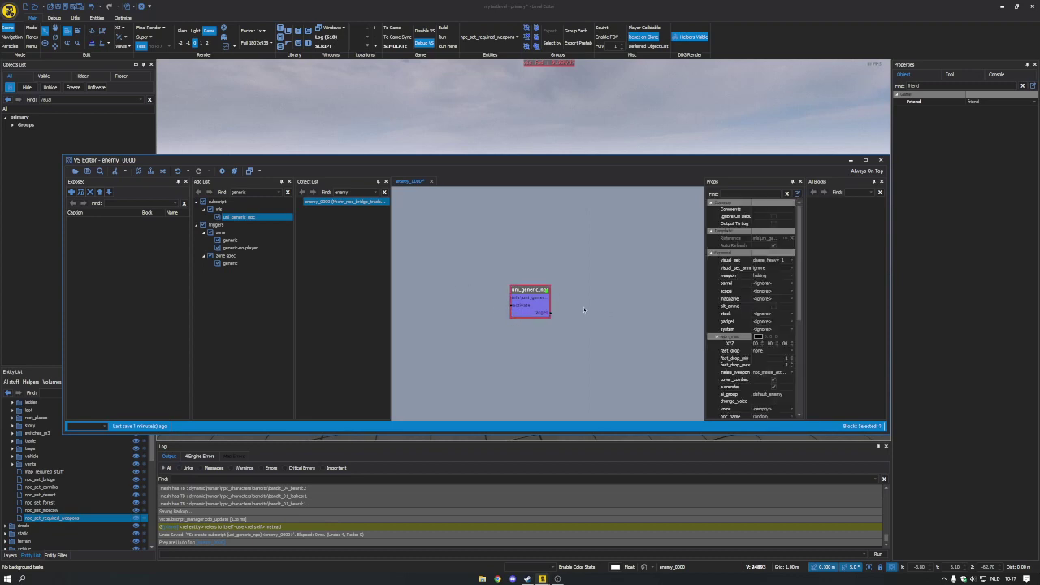
- Select the uni_generic_npc block on the canvas to inspect its connections and parameters
{"action": "middle_click_drag", "start_coordinate": [505, 332], "coordinate": [498, 355]}
{"action": "scroll", "coordinate": [551, 341], "scroll_direction": "down", "scroll_amount": 2}
{"action": "left_click", "coordinate": [584, 351]}
{"action": "scroll", "coordinate": [600, 356], "scroll_direction": "up", "scroll_amount": 1}
{"action": "scroll", "coordinate": [486, 350], "scroll_direction": "up", "scroll_amount": 2}
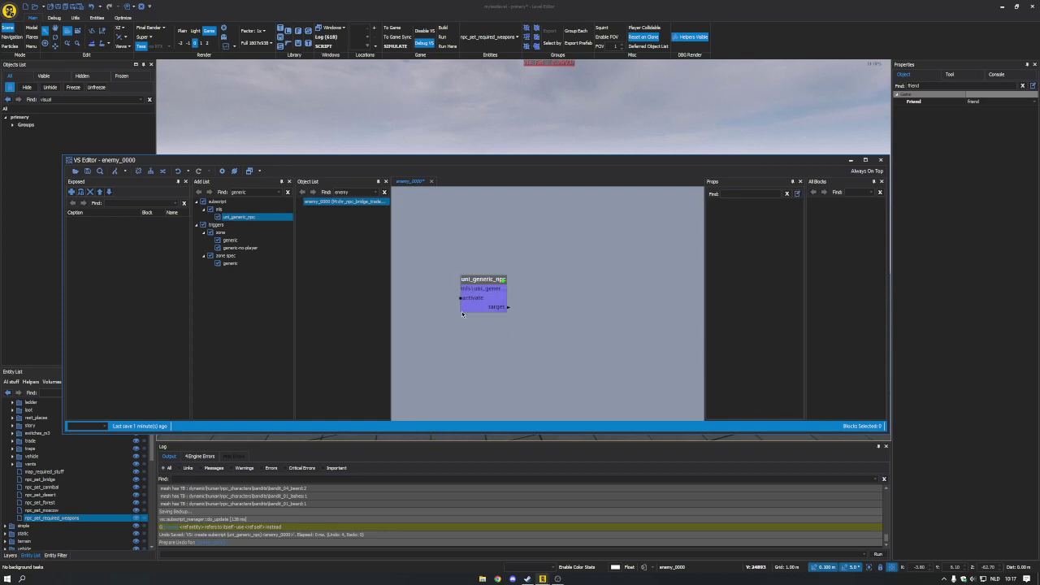
{"action": "left_click", "coordinate": [464, 304]}
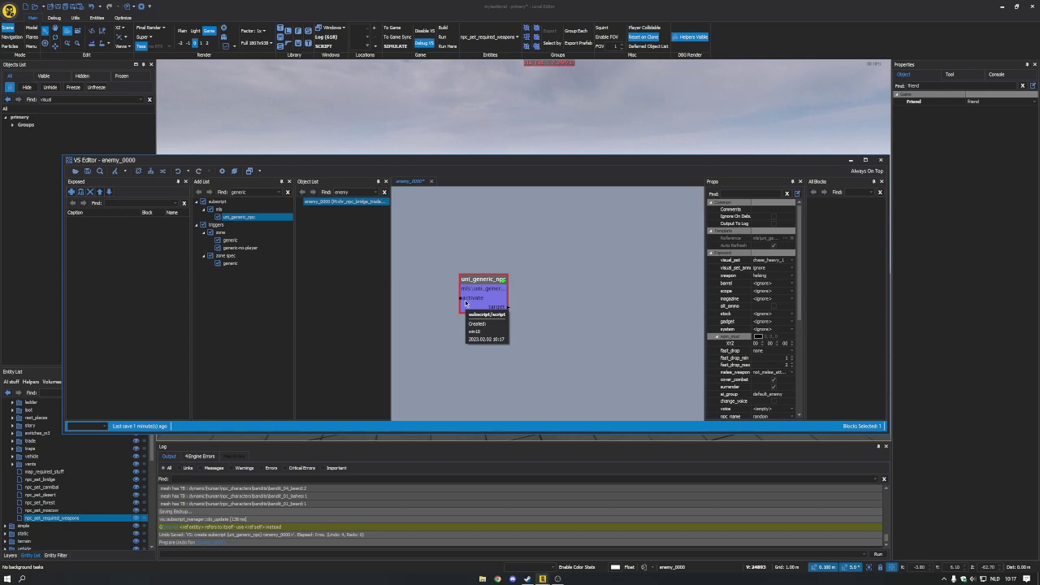
- Add the enemy_0000 object to the canvas as a self reference block beside the uni_generic_npc block
{"action": "left_click", "coordinate": [498, 308]}
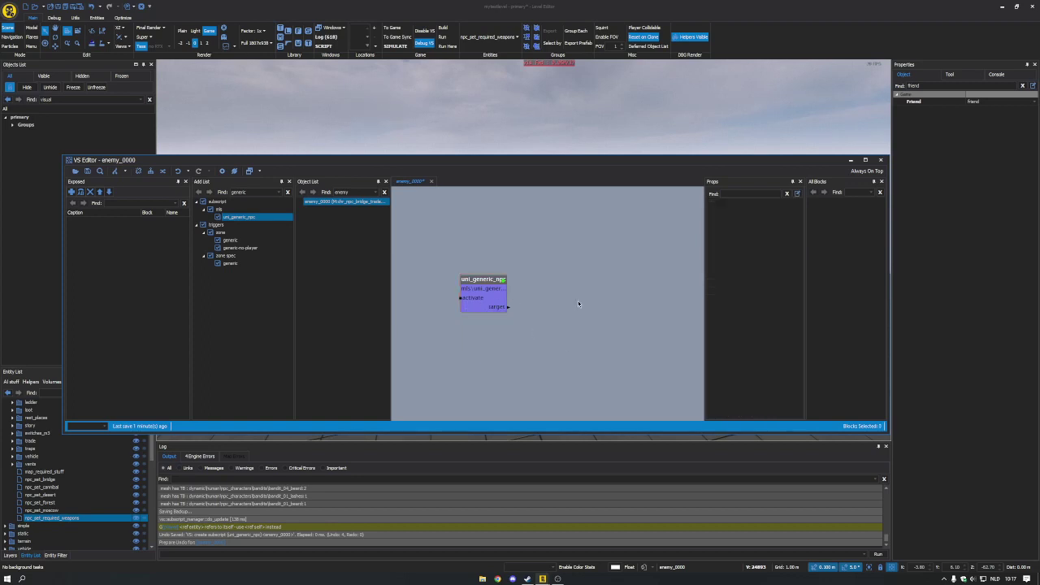
{"action": "left_click_drag", "start_coordinate": [509, 311], "coordinate": [593, 290]}
{"action": "mouse_move", "coordinate": [536, 161]}
{"action": "left_mouse_down"}
{"action": "mouse_move", "coordinate": [525, 357]}
{"action": "mouse_move", "coordinate": [502, 295]}
{"action": "mouse_move", "coordinate": [522, 174]}
{"action": "left_mouse_up"}
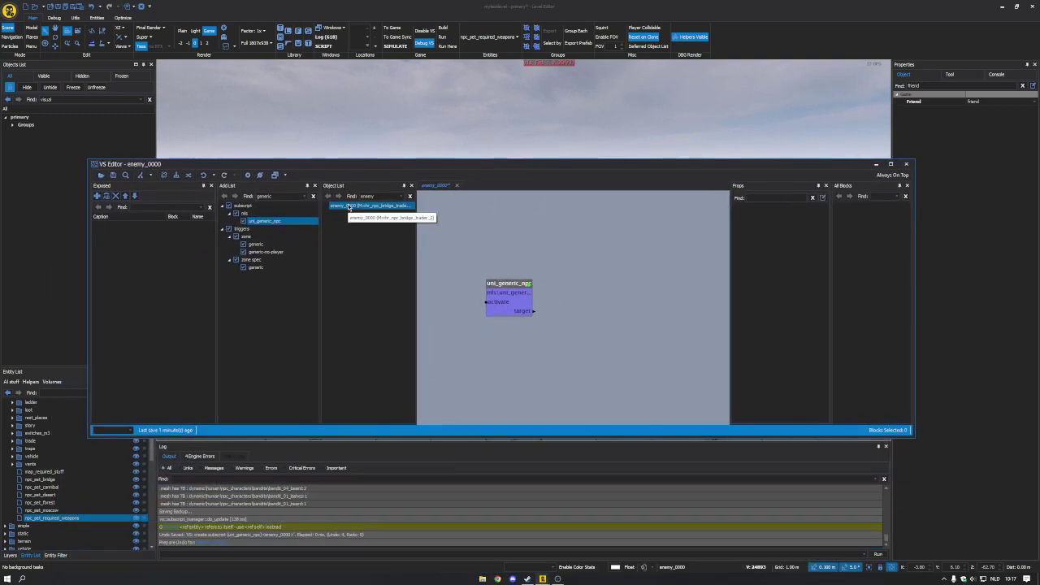
{"action": "left_click_drag", "start_coordinate": [363, 205], "coordinate": [618, 288]}
{"action": "left_click", "coordinate": [581, 274]}
{"action": "left_click", "coordinate": [595, 300]}
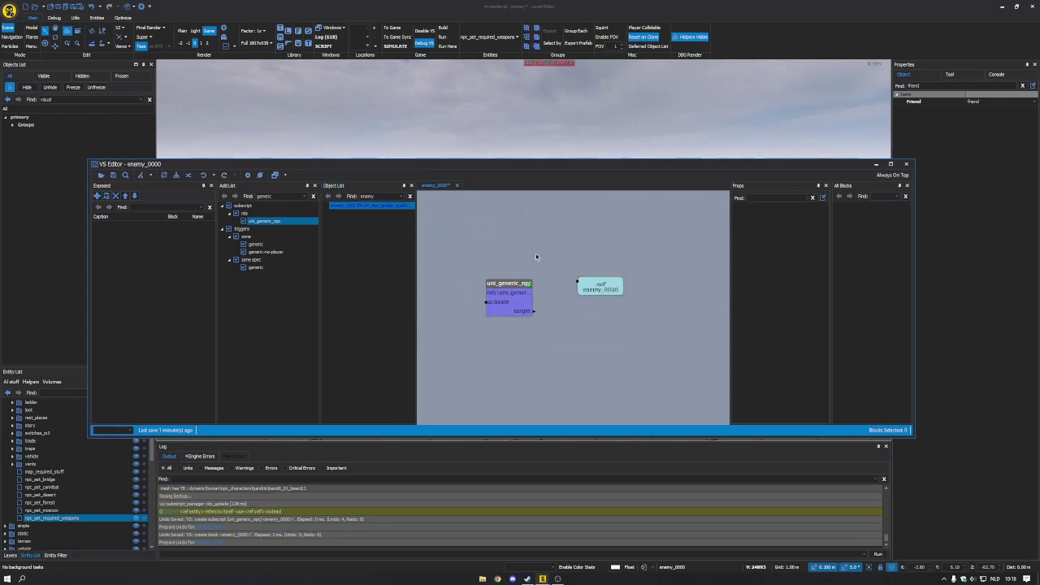
- Link the target output of uni_generic_npc to the enemy_0000 self block and nudge that block into place
{"action": "left_click", "coordinate": [608, 286]}
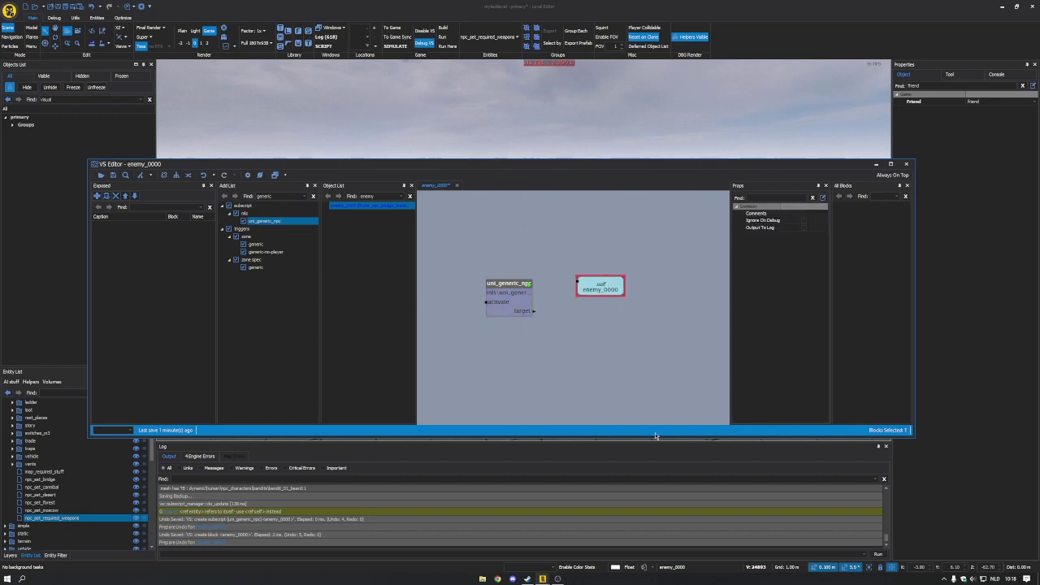
{"action": "left_click", "coordinate": [647, 288]}
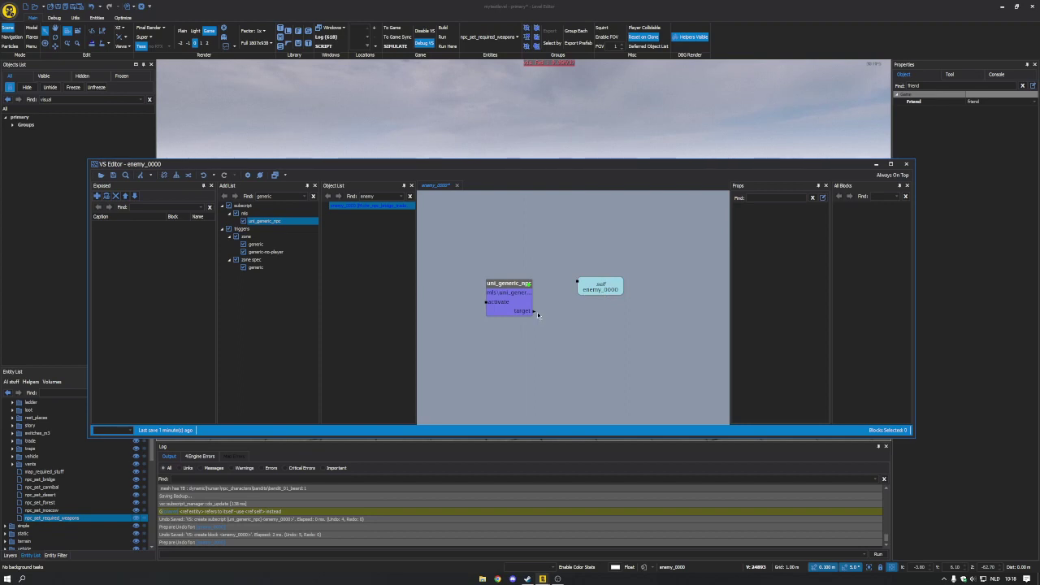
{"action": "left_click_drag", "start_coordinate": [534, 311], "coordinate": [575, 282]}
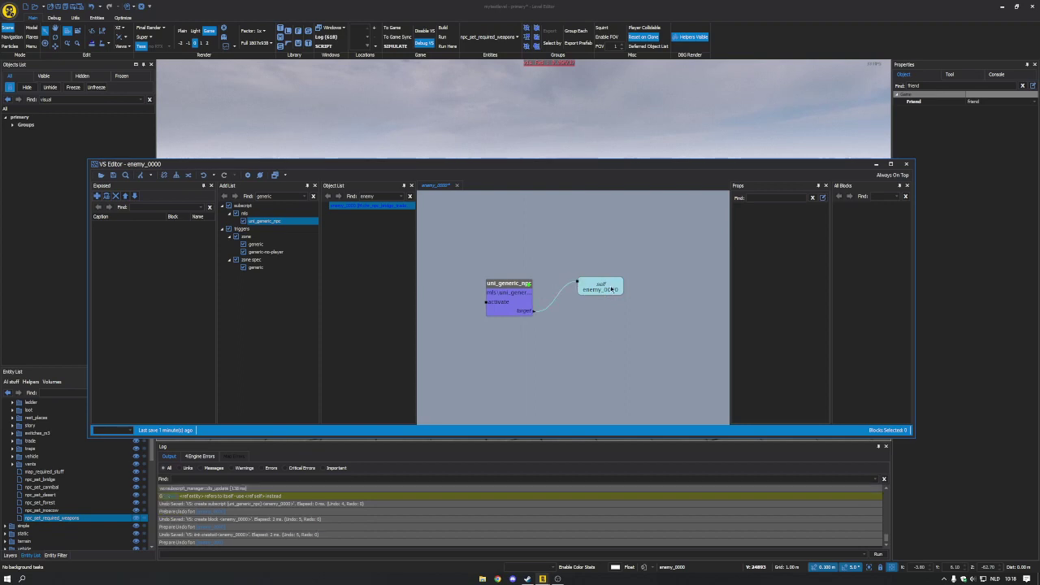
{"action": "left_click_drag", "start_coordinate": [612, 290], "coordinate": [606, 296]}
{"action": "left_click", "coordinate": [641, 260]}
{"action": "middle_click_drag", "start_coordinate": [484, 330], "coordinate": [564, 343]}
{"action": "scroll", "coordinate": [592, 332], "scroll_direction": "down", "scroll_amount": 2}
{"action": "scroll", "coordinate": [645, 337], "scroll_direction": "up", "scroll_amount": 1}
{"action": "left_click_drag", "start_coordinate": [634, 294], "coordinate": [643, 303]}
{"action": "left_click", "coordinate": [629, 332]}
- Search the available script blocks for "game start" and place the game start trigger ahead of the uni_generic_npc block
{"action": "left_click", "coordinate": [562, 302]}
{"action": "left_click", "coordinate": [525, 298]}
{"action": "left_click", "coordinate": [562, 302]}
{"action": "middle_click_drag", "start_coordinate": [462, 302], "coordinate": [513, 302]}
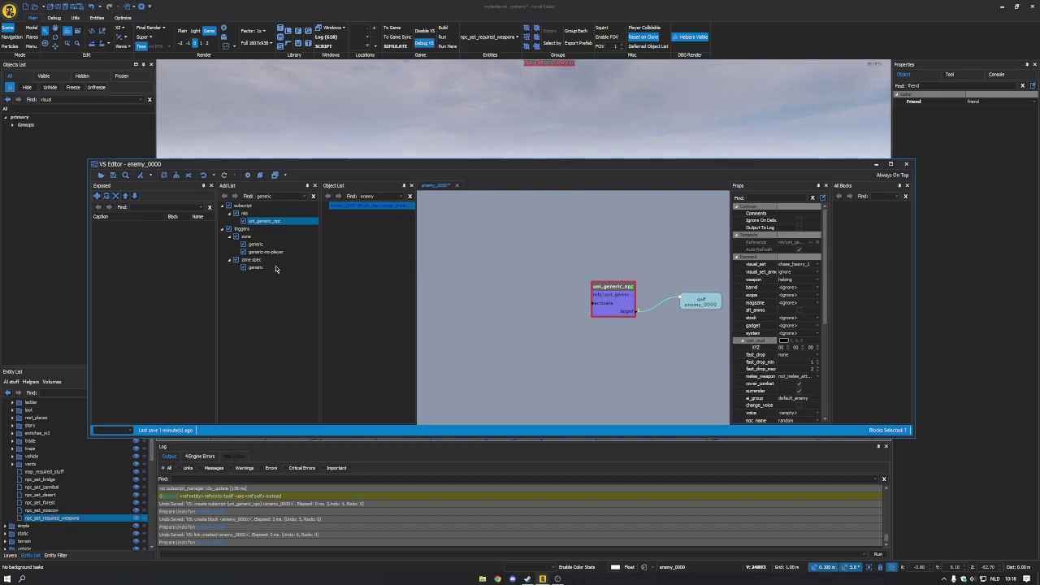
{"action": "left_click", "coordinate": [278, 197]}
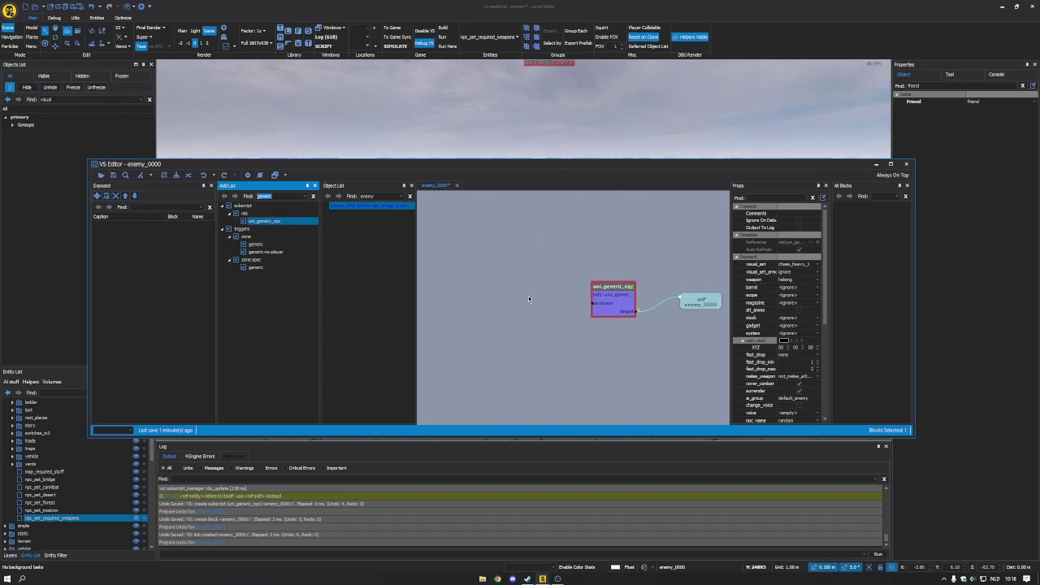
{"action": "type", "text": "game start"}
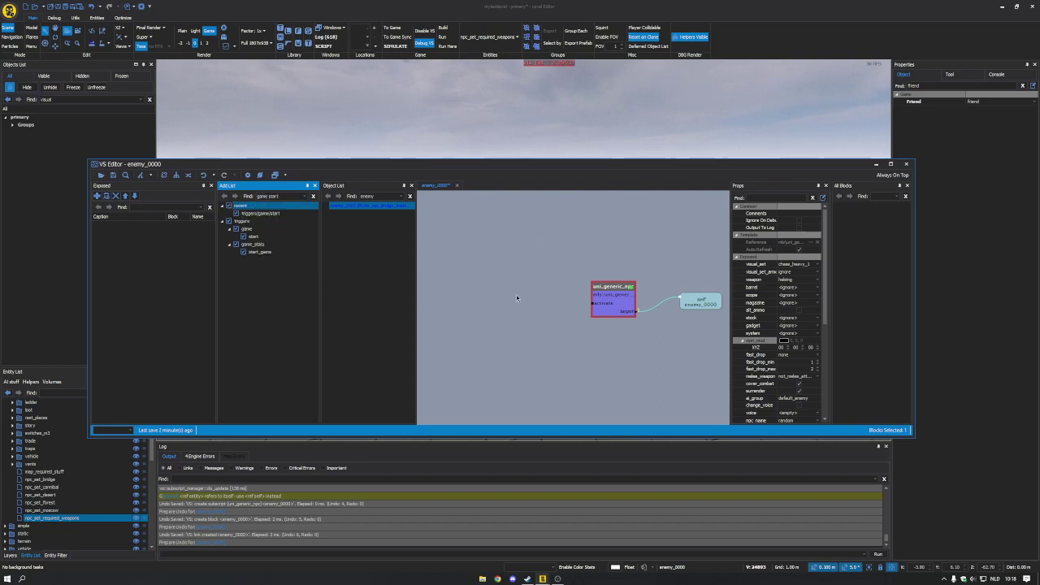
{"action": "left_click_drag", "start_coordinate": [252, 239], "coordinate": [495, 298]}
{"action": "left_click", "coordinate": [539, 285]}
{"action": "scroll", "coordinate": [528, 323], "scroll_direction": "down", "scroll_amount": 1}
{"action": "scroll", "coordinate": [531, 329], "scroll_direction": "up", "scroll_amount": 1}
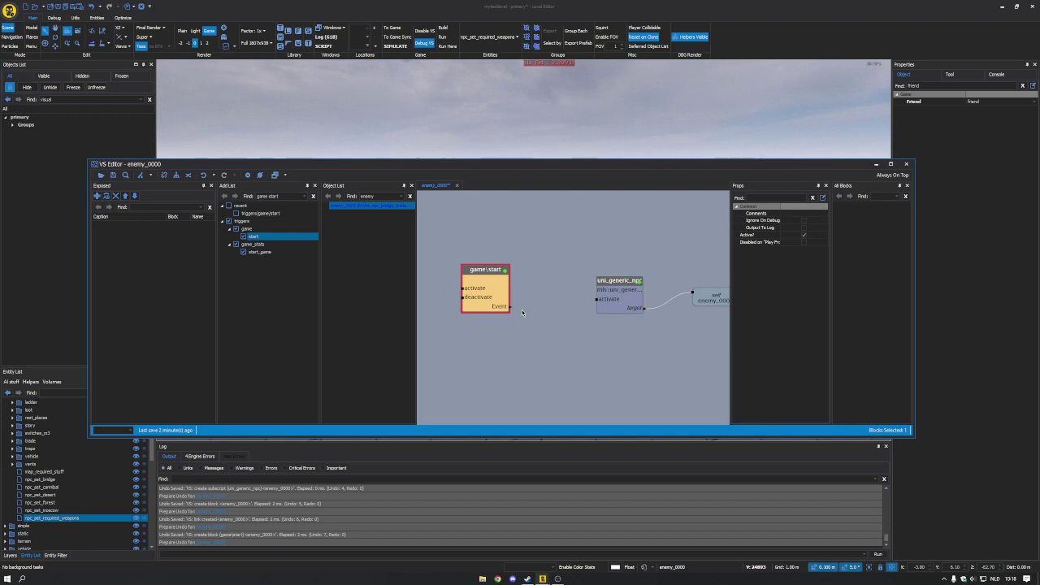
- Link the game start Event output to the activate input of uni_generic_npc and tighten the spacing between the blocks
{"action": "left_click_drag", "start_coordinate": [510, 308], "coordinate": [596, 300]}
{"action": "middle_click_drag", "start_coordinate": [624, 339], "coordinate": [585, 343]}
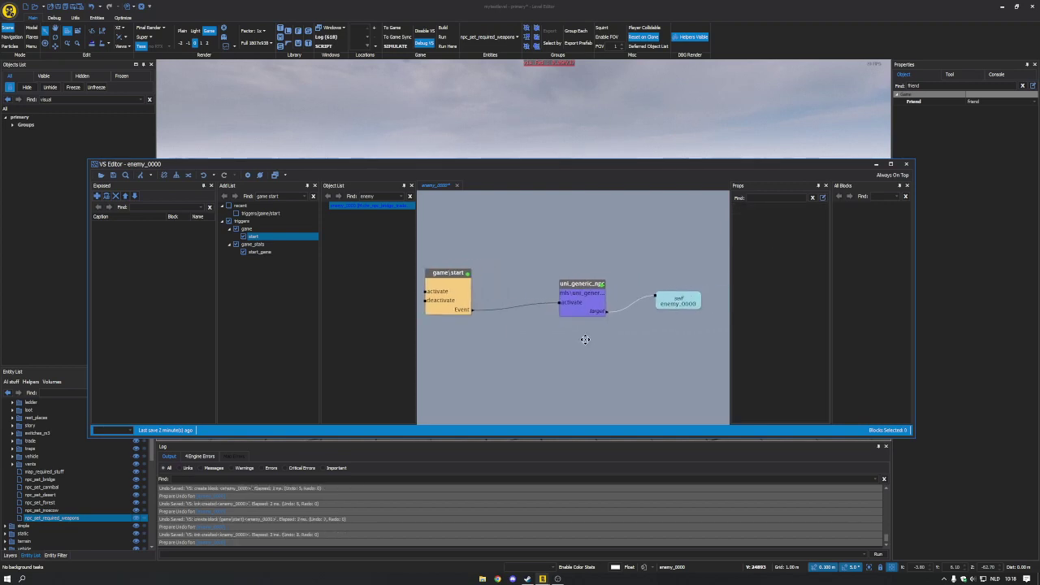
{"action": "left_click_drag", "start_coordinate": [596, 299], "coordinate": [571, 295]}
{"action": "left_click", "coordinate": [655, 359]}
{"action": "left_click", "coordinate": [691, 302]}
{"action": "left_click_drag", "start_coordinate": [691, 302], "coordinate": [654, 299]}
{"action": "left_click", "coordinate": [668, 339]}
{"action": "left_click", "coordinate": [561, 307]}
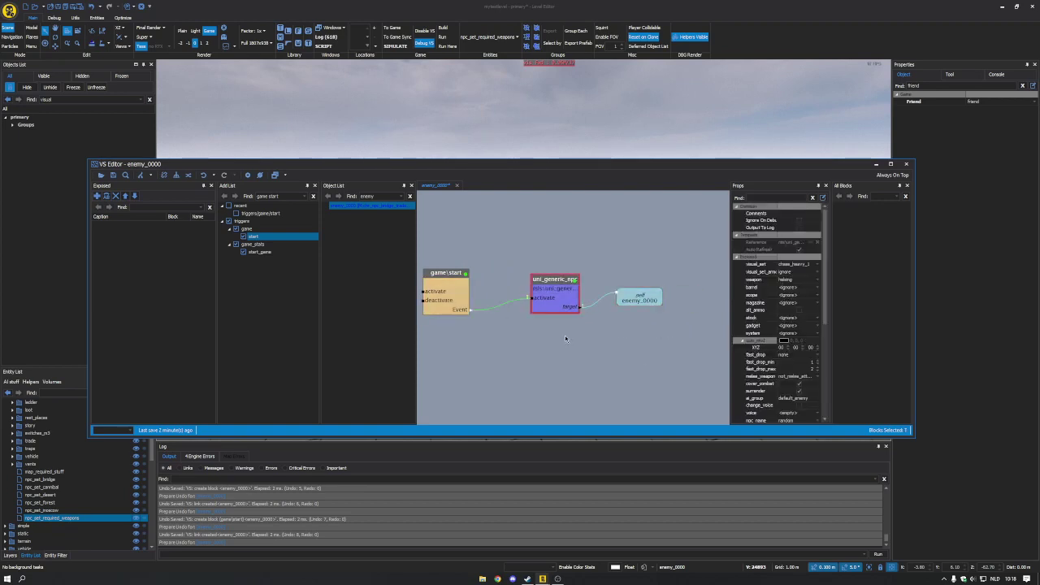
{"action": "scroll", "coordinate": [584, 335], "scroll_direction": "down", "scroll_amount": 2}
{"action": "scroll", "coordinate": [535, 334], "scroll_direction": "up", "scroll_amount": 3}
{"action": "left_click_drag", "start_coordinate": [569, 306], "coordinate": [564, 306]}
{"action": "right_click", "coordinate": [564, 307]}
{"action": "left_click", "coordinate": [560, 343]}
{"action": "left_click", "coordinate": [561, 345]}
{"action": "middle_click_drag", "start_coordinate": [529, 339], "coordinate": [570, 337]}
{"action": "scroll", "coordinate": [540, 337], "scroll_direction": "down", "scroll_amount": 5}
{"action": "scroll", "coordinate": [517, 334], "scroll_direction": "up", "scroll_amount": 3}
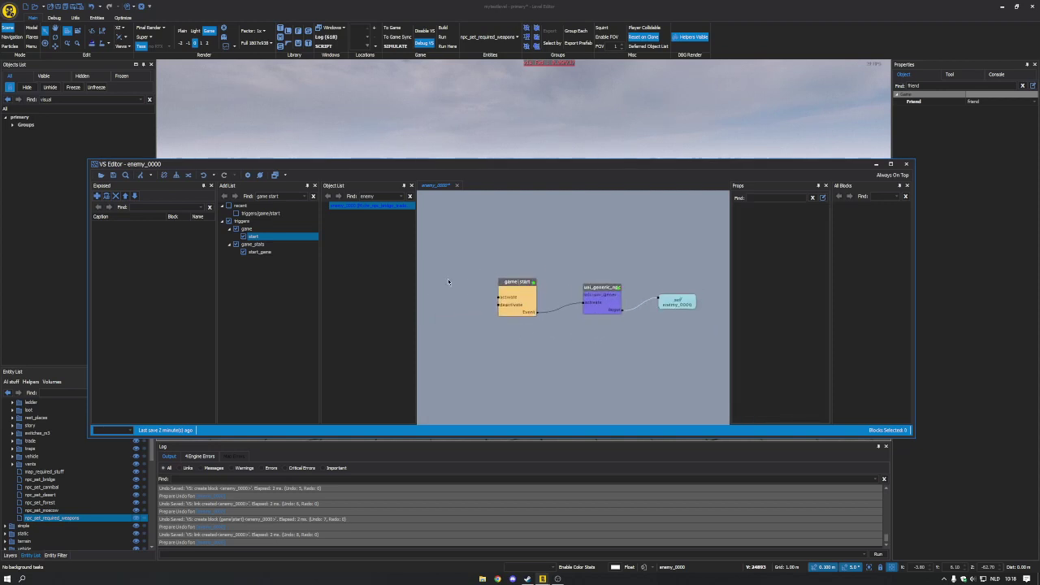
- Delete the link between game start and uni_generic_npc and move the game start block farther away
{"action": "left_click", "coordinate": [543, 314]}
{"action": "key", "text": "Delete"}
{"action": "left_click_drag", "start_coordinate": [527, 303], "coordinate": [509, 300]}
{"action": "left_click", "coordinate": [455, 295]}
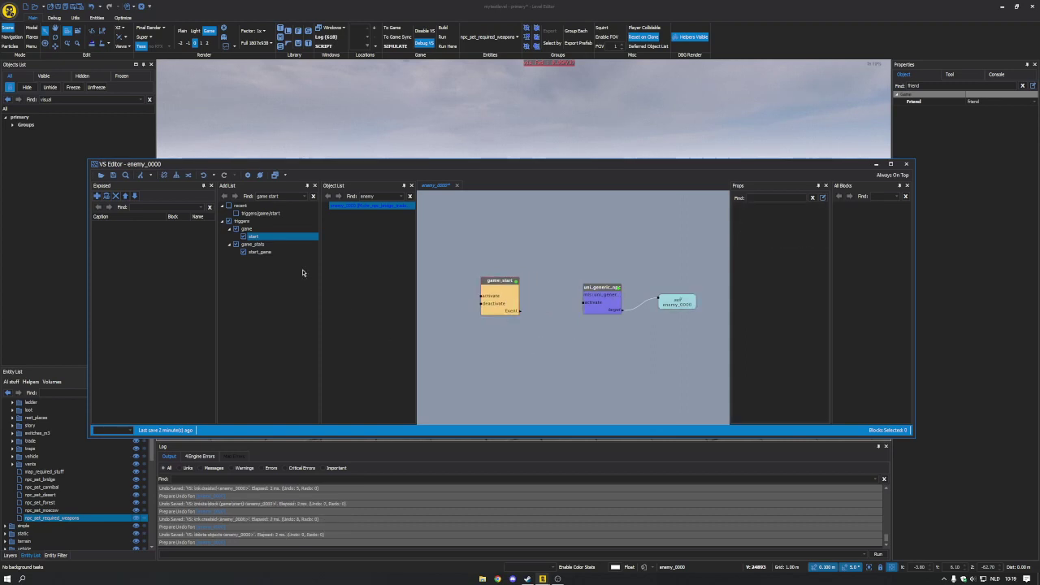
- Search the script blocks for "locker" and place a lockers/easy block between game start and uni_generic_npc
{"action": "left_click", "coordinate": [270, 198]}
{"action": "type", "text": "locker"}
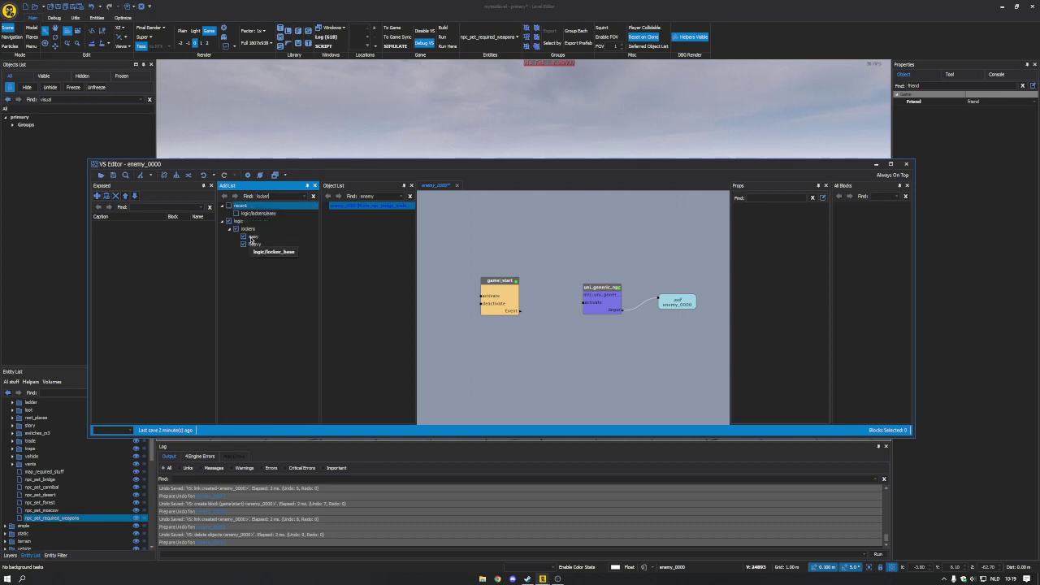
{"action": "left_click_drag", "start_coordinate": [252, 237], "coordinate": [499, 302]}
{"action": "left_click", "coordinate": [578, 357]}
{"action": "left_click", "coordinate": [538, 313]}
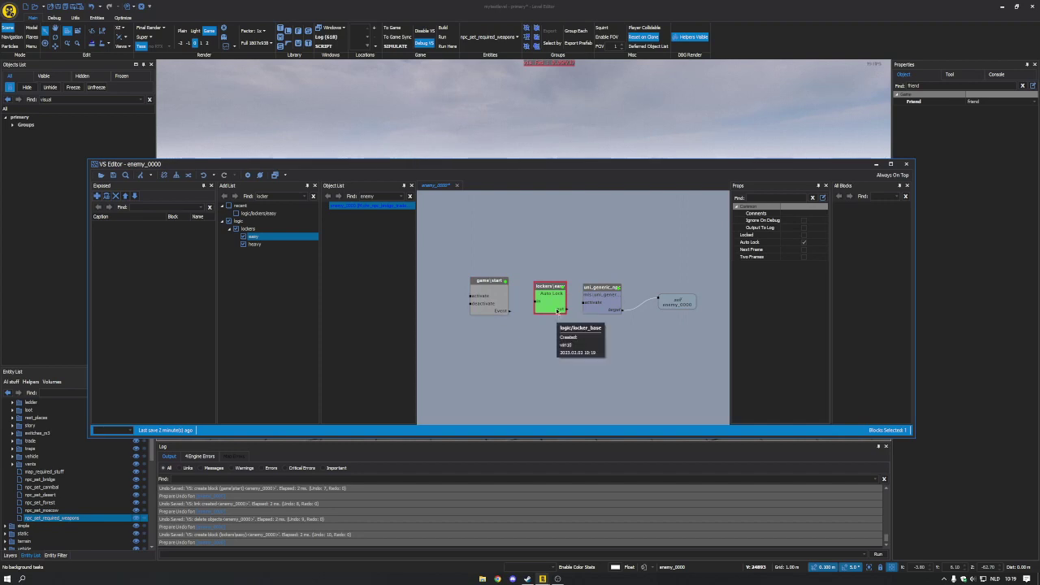
{"action": "left_click", "coordinate": [572, 350]}
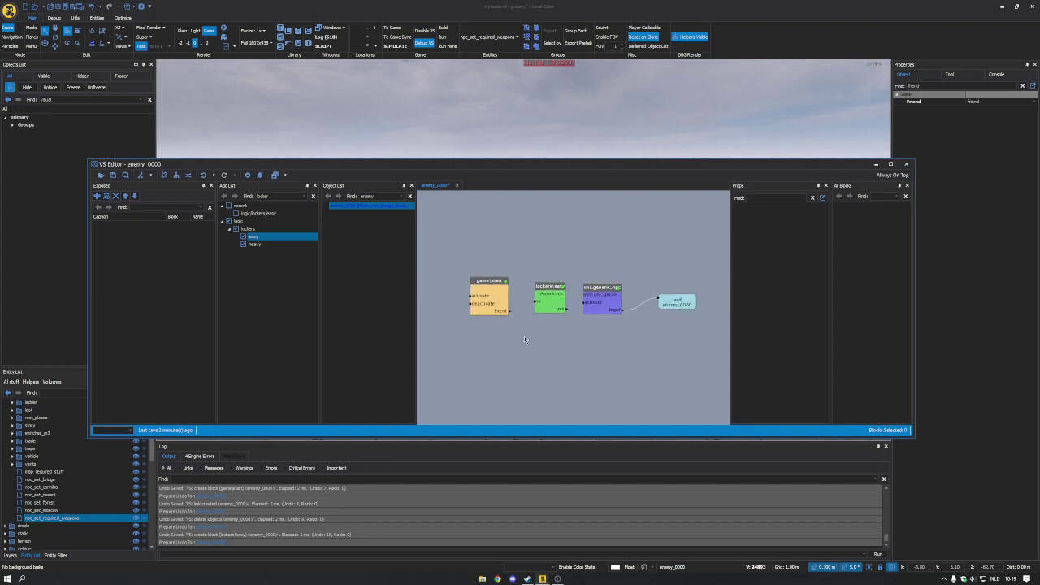
- Link the game start Event output to the in input of the lockers/easy block
{"action": "left_click", "coordinate": [496, 308]}
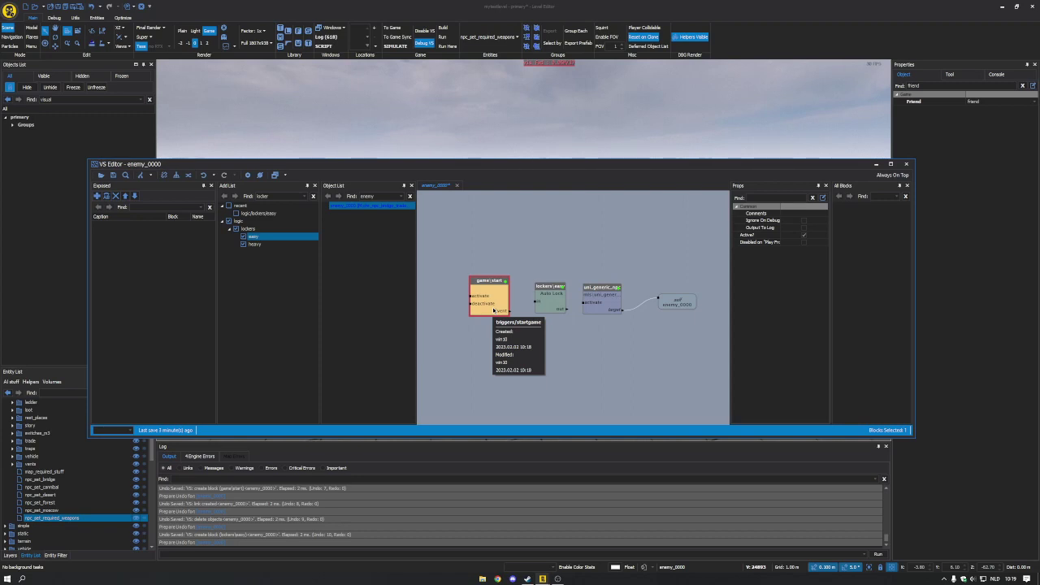
{"action": "left_click", "coordinate": [486, 330]}
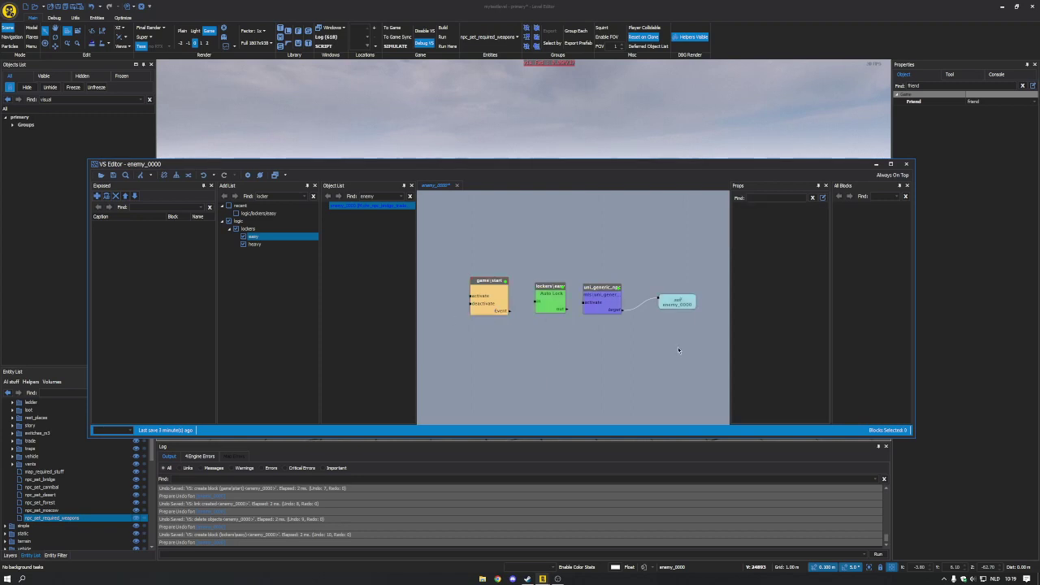
{"action": "scroll", "coordinate": [467, 315], "scroll_direction": "up", "scroll_amount": 2}
{"action": "scroll", "coordinate": [515, 325], "scroll_direction": "down", "scroll_amount": 3}
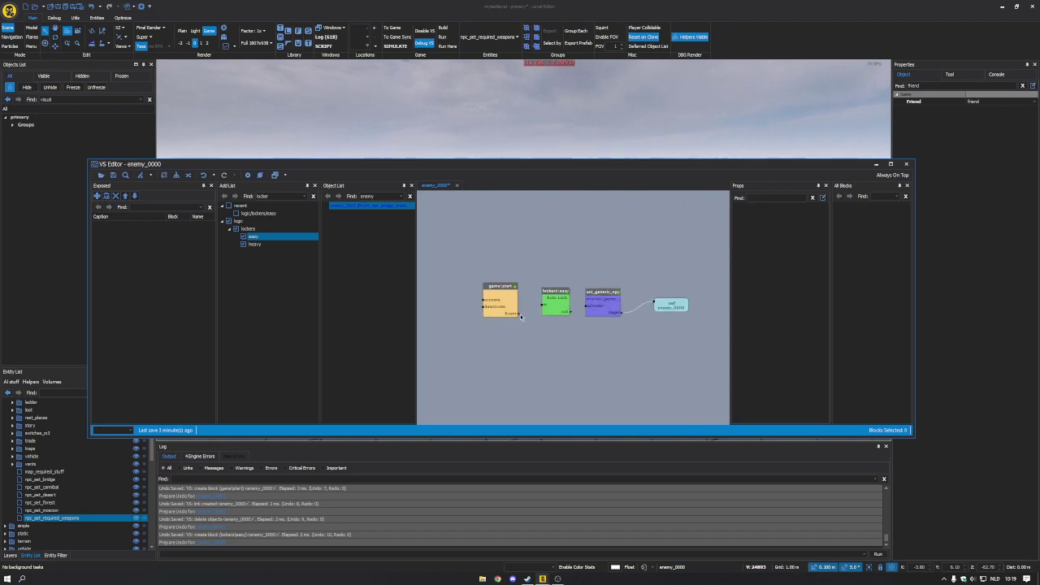
{"action": "left_click_drag", "start_coordinate": [518, 315], "coordinate": [544, 305]}
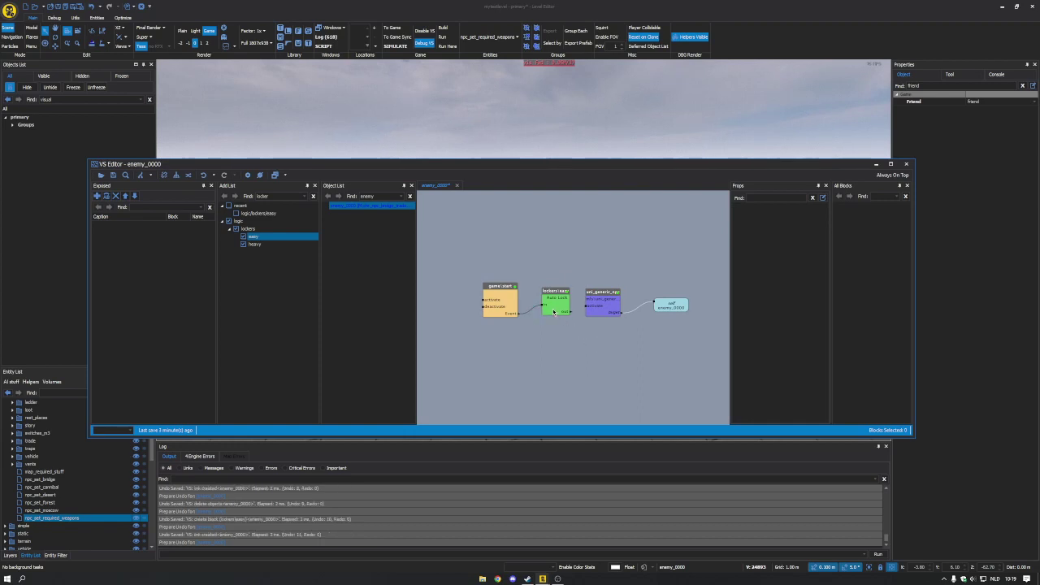
- Examine the lockers/easy block's properties and its incoming link from game start
{"action": "left_click", "coordinate": [562, 314]}
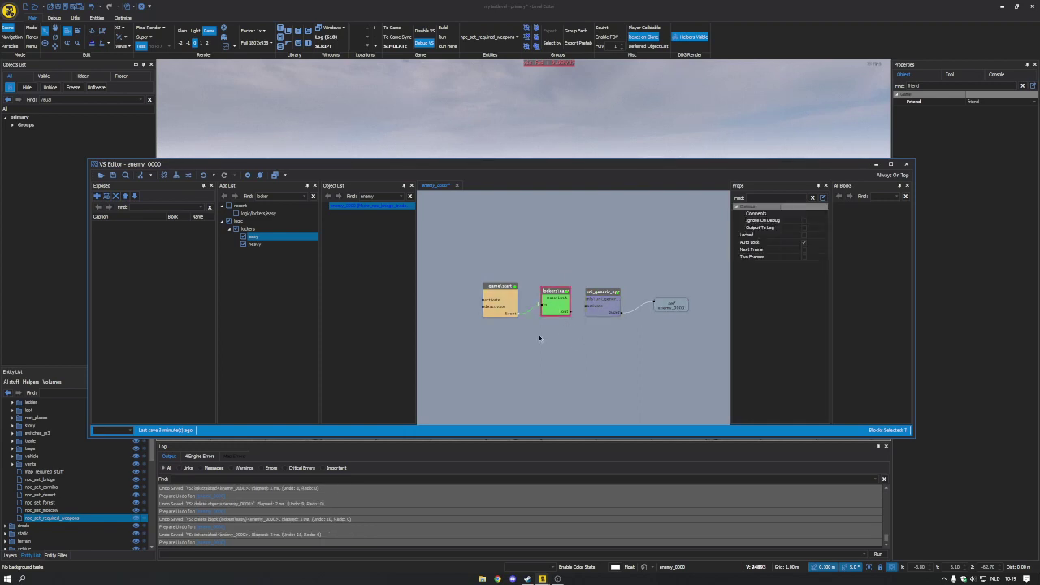
{"action": "left_click", "coordinate": [540, 337]}
{"action": "mouse_move", "coordinate": [520, 315]}
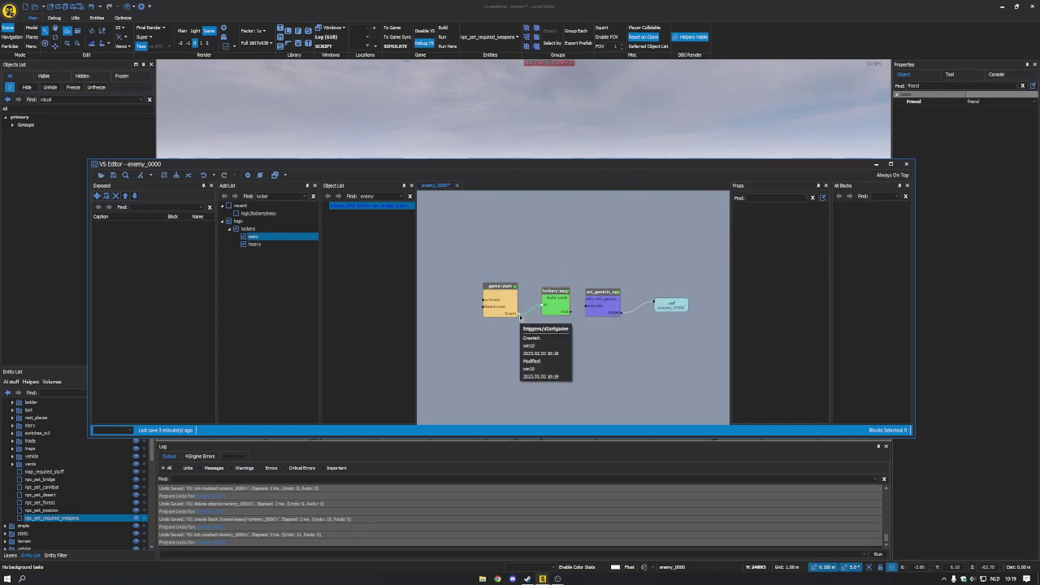
{"action": "left_click", "coordinate": [565, 309]}
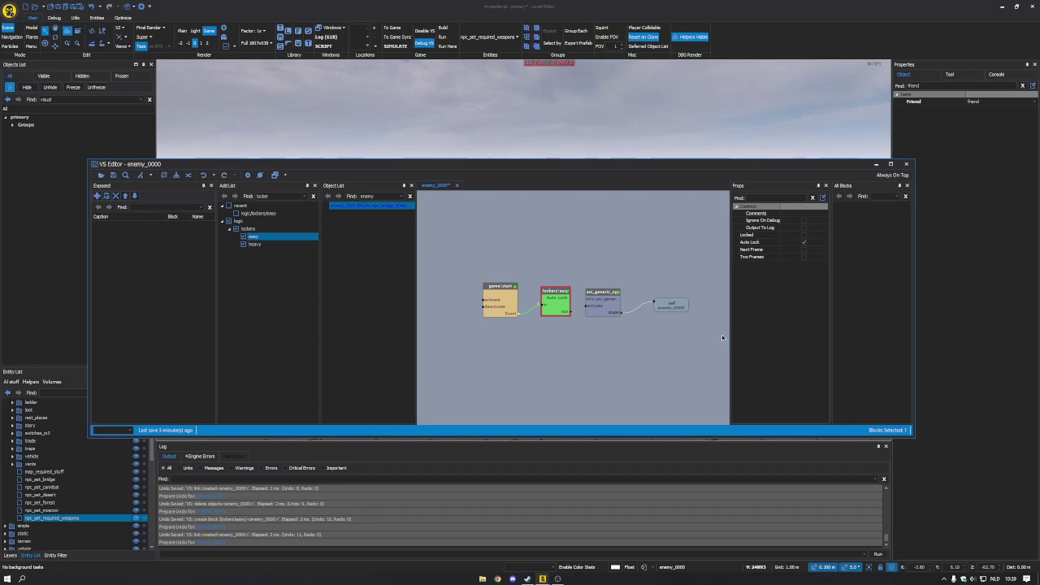
{"action": "left_click", "coordinate": [595, 351]}
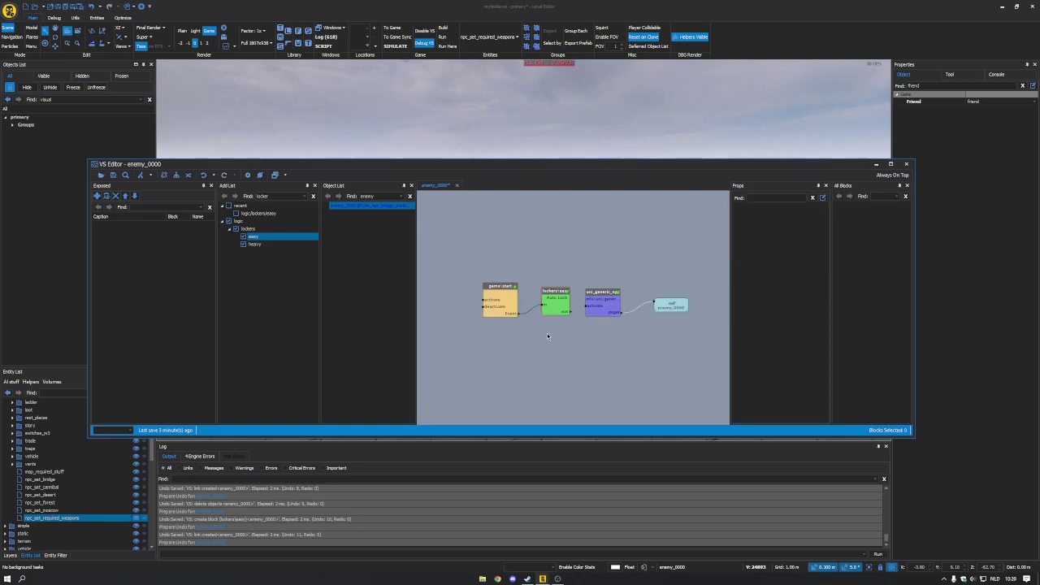
{"action": "left_click", "coordinate": [561, 309]}
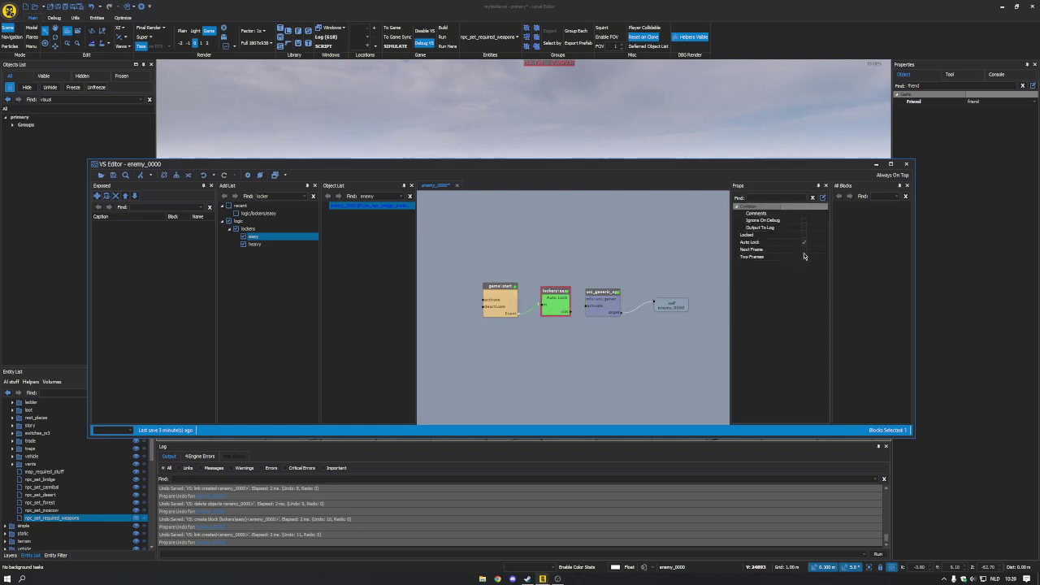
{"action": "left_click", "coordinate": [561, 345]}
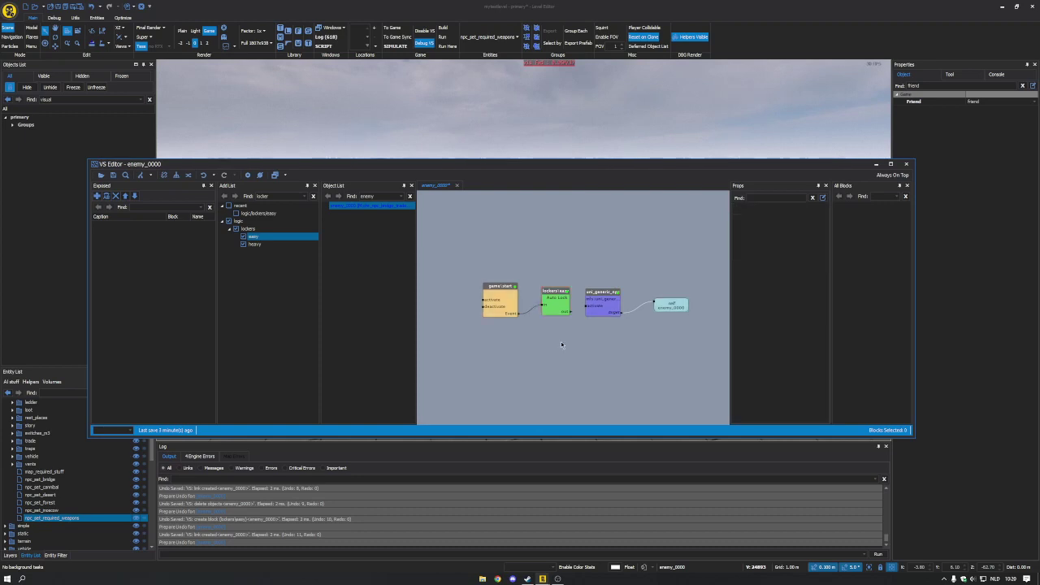
- Move the uni_generic_npc and enemy_0000 blocks away together to widen the gap after the lockers/easy block
{"action": "scroll", "coordinate": [626, 339], "scroll_direction": "up", "scroll_amount": 1}
{"action": "scroll", "coordinate": [629, 338], "scroll_direction": "down", "scroll_amount": 3}
{"action": "left_click_drag", "start_coordinate": [681, 347], "coordinate": [608, 264]}
{"action": "scroll", "coordinate": [610, 306], "scroll_direction": "up", "scroll_amount": 3}
{"action": "left_click_drag", "start_coordinate": [632, 329], "coordinate": [640, 326]}
{"action": "left_click", "coordinate": [592, 330]}
{"action": "scroll", "coordinate": [591, 330], "scroll_direction": "down", "scroll_amount": 3}
{"action": "scroll", "coordinate": [599, 335], "scroll_direction": "up", "scroll_amount": 2}
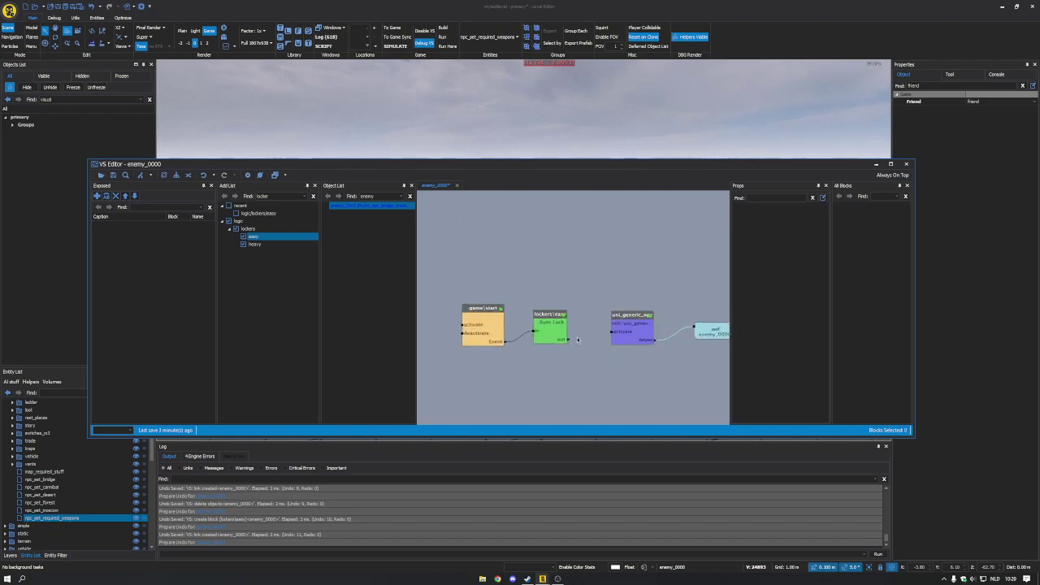
- Turn off Auto Lock on the lockers/easy block
{"action": "scroll", "coordinate": [575, 338], "scroll_direction": "down", "scroll_amount": 2}
{"action": "mouse_move", "coordinate": [613, 348]}
{"action": "middle_mouse_down"}
{"action": "mouse_move", "coordinate": [590, 335]}
{"action": "mouse_move", "coordinate": [597, 343]}
{"action": "middle_mouse_up"}
{"action": "scroll", "coordinate": [551, 334], "scroll_direction": "up", "scroll_amount": 3}
{"action": "scroll", "coordinate": [598, 342], "scroll_direction": "down", "scroll_amount": 2}
{"action": "scroll", "coordinate": [598, 342], "scroll_direction": "up", "scroll_amount": 2}
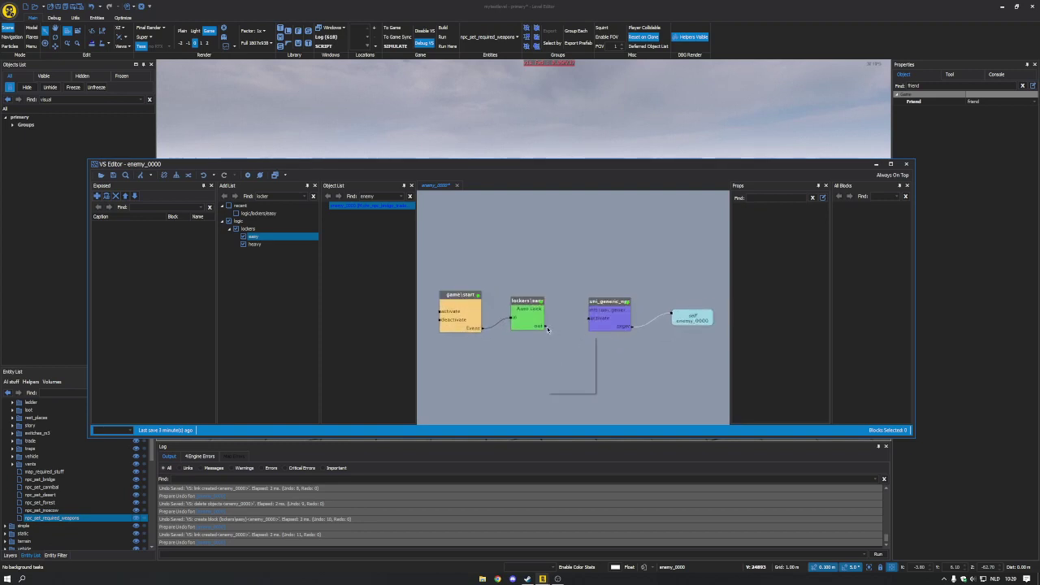
{"action": "left_click_drag", "start_coordinate": [546, 327], "coordinate": [559, 322]}
{"action": "left_click", "coordinate": [533, 310]}
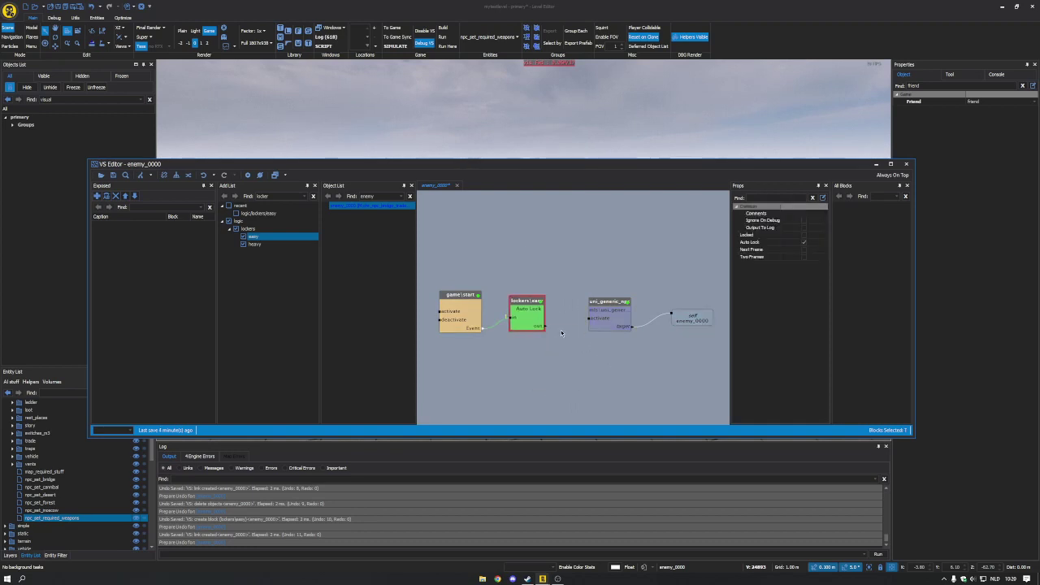
{"action": "left_click", "coordinate": [804, 243]}
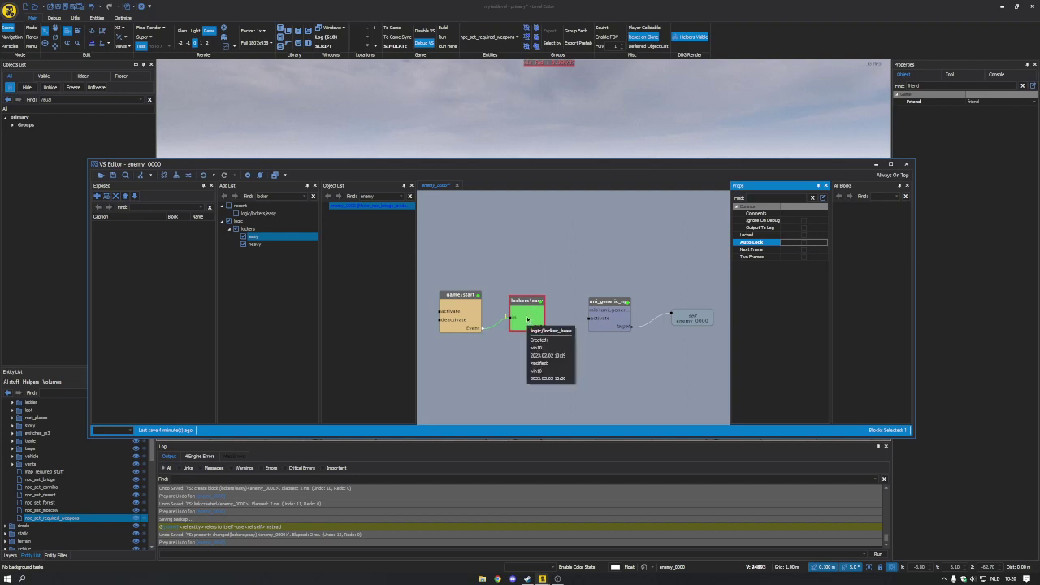
- Examine the game start and lockers/easy blocks in turn, including the locker's frame delay options
{"action": "left_click", "coordinate": [527, 319]}
{"action": "left_click", "coordinate": [495, 289]}
{"action": "left_click", "coordinate": [470, 317]}
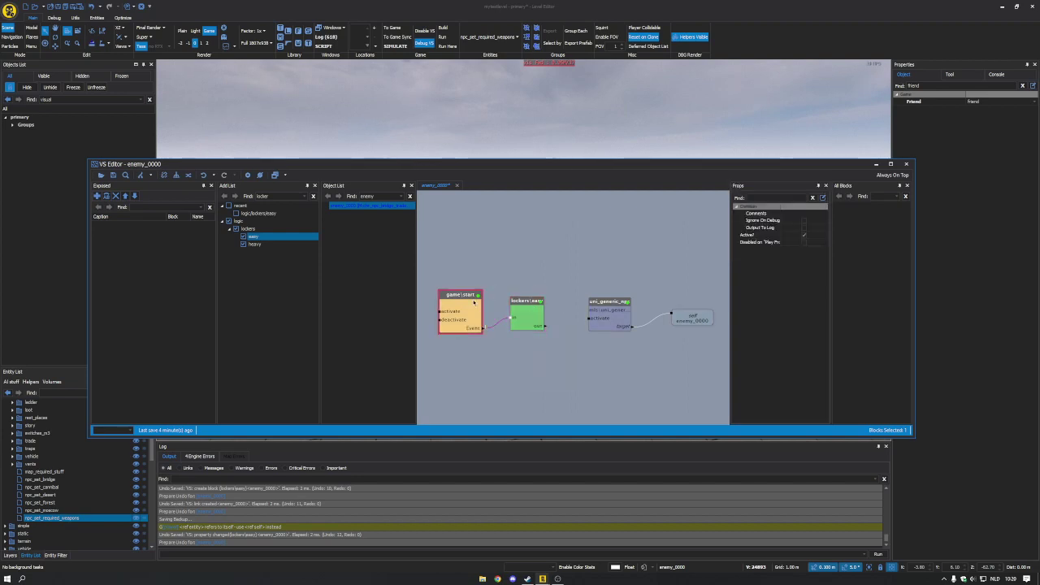
{"action": "left_click", "coordinate": [489, 310]}
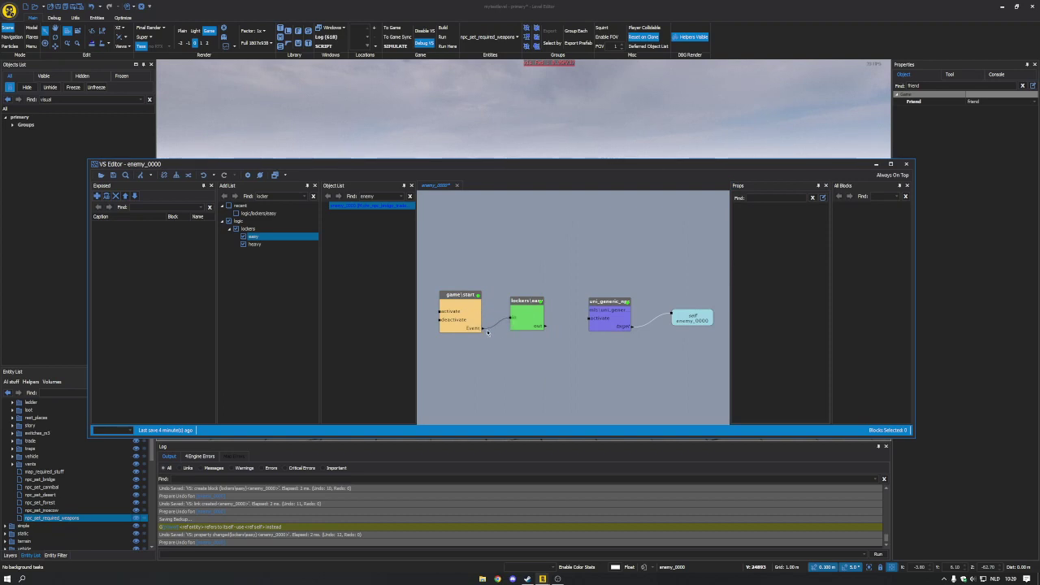
{"action": "left_click", "coordinate": [523, 315]}
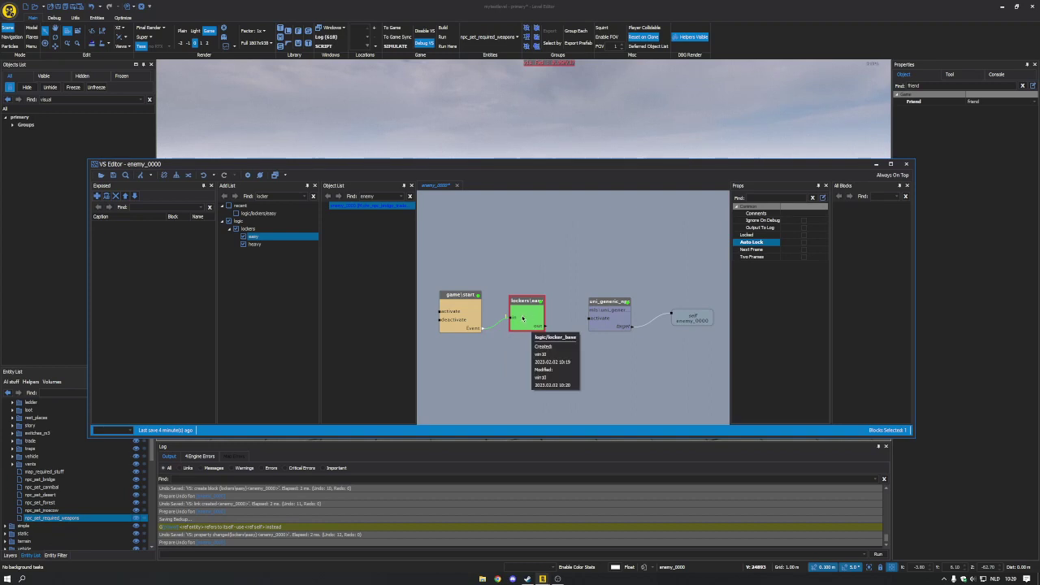
{"action": "left_click_drag", "start_coordinate": [541, 328], "coordinate": [593, 395]}
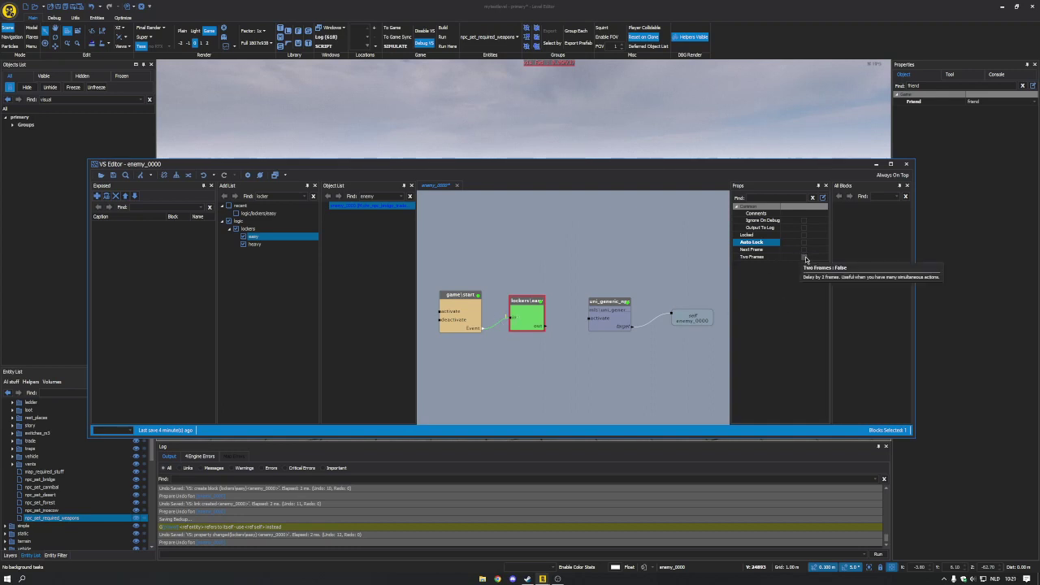
- Enable Two Frames on the lockers/easy block and link its out to the uni_generic_npc block's activate input
{"action": "left_click", "coordinate": [805, 258]}
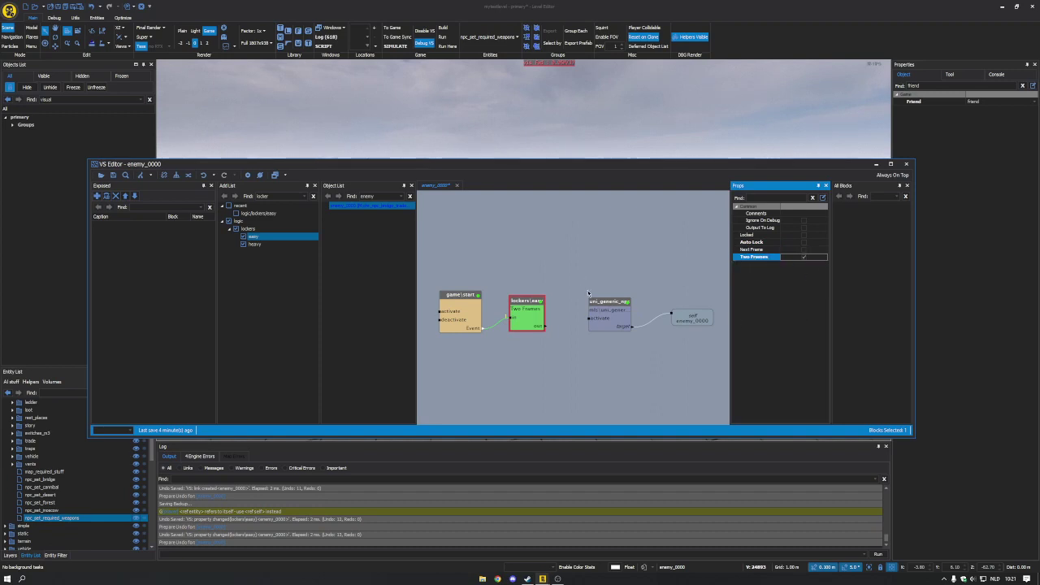
{"action": "left_click_drag", "start_coordinate": [545, 326], "coordinate": [629, 342]}
- Move the uni_generic_npc and enemy_0000 blocks closer to the lockers/easy block to compact the script chain
{"action": "scroll", "coordinate": [606, 354], "scroll_direction": "down", "scroll_amount": 3}
{"action": "scroll", "coordinate": [606, 354], "scroll_direction": "up", "scroll_amount": 3}
{"action": "middle_click_drag", "start_coordinate": [514, 335], "coordinate": [462, 335]}
{"action": "scroll", "coordinate": [585, 335], "scroll_direction": "down", "scroll_amount": 2}
{"action": "left_click_drag", "start_coordinate": [572, 332], "coordinate": [553, 333]}
{"action": "left_click", "coordinate": [642, 334]}
{"action": "left_click_drag", "start_coordinate": [641, 324], "coordinate": [611, 322]}
{"action": "left_click", "coordinate": [504, 348]}
{"action": "scroll", "coordinate": [506, 348], "scroll_direction": "down", "scroll_amount": 2}
{"action": "scroll", "coordinate": [488, 351], "scroll_direction": "up", "scroll_amount": 2}
{"action": "middle_click_drag", "start_coordinate": [542, 354], "coordinate": [580, 357]}
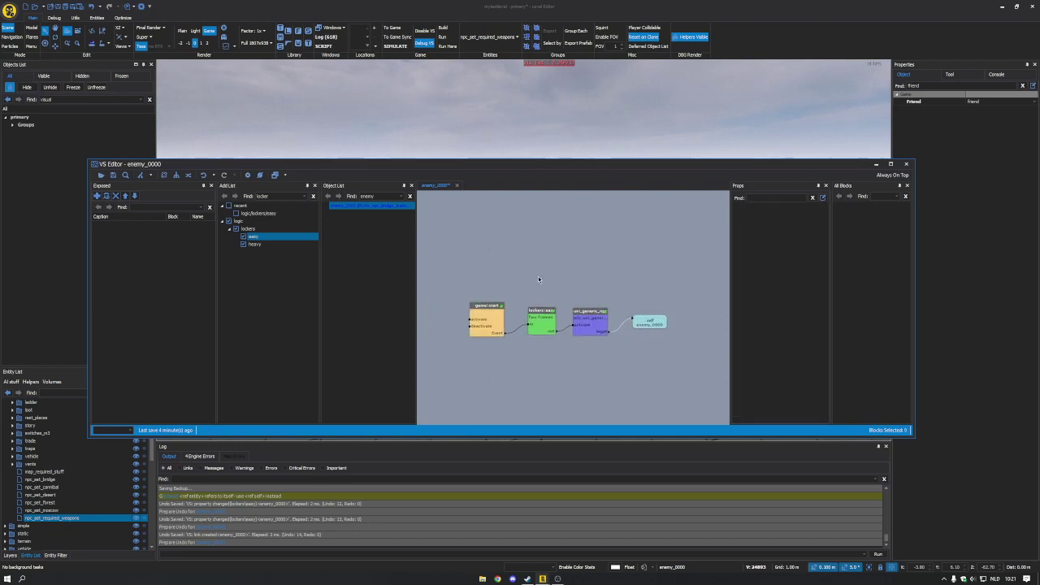
- Save the level, return to the scene and select enemy_0000 to view it from several sides
{"action": "key", "text": "ctrl+s"}
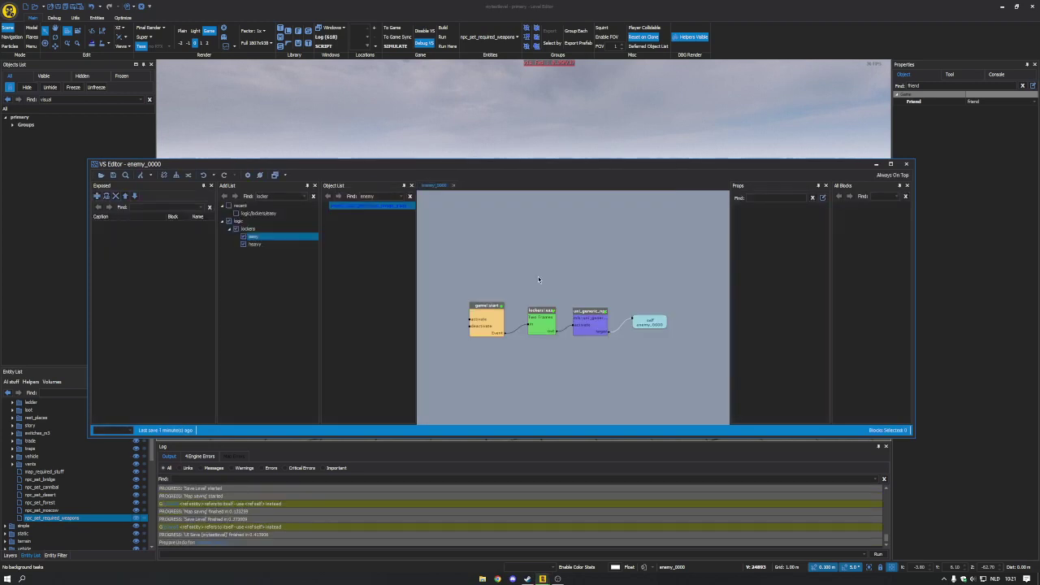
{"action": "left_click", "coordinate": [479, 130]}
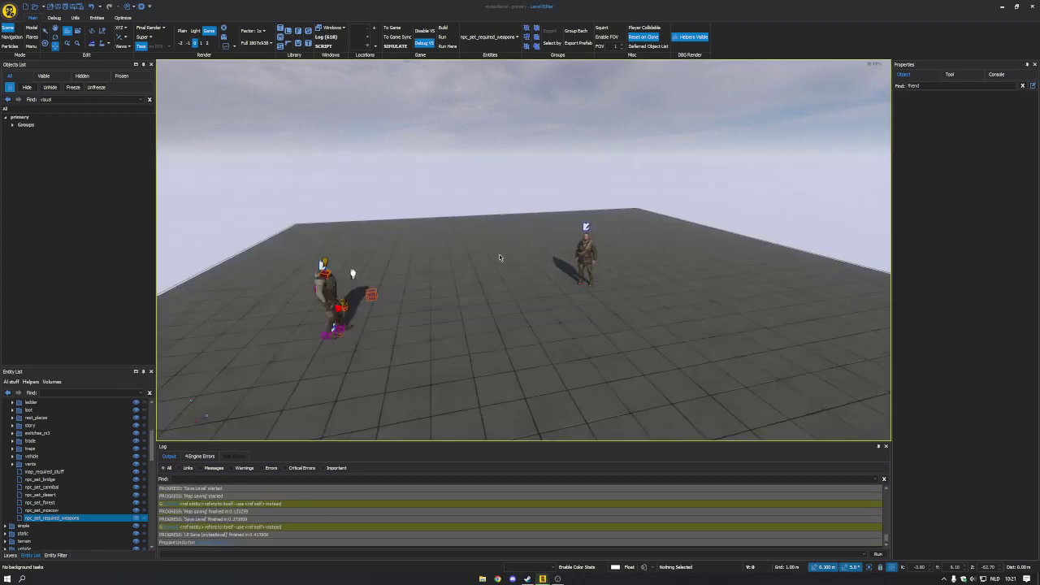
{"action": "key", "text": "ctrl+g"}
{"action": "key", "text": "q"}
{"action": "left_click", "coordinate": [593, 257]}
{"action": "right_click_drag", "start_coordinate": [592, 258], "coordinate": [480, 262]}
{"action": "key", "text": "w"}
{"action": "key", "text": "s"}
{"action": "key", "text": "d"}
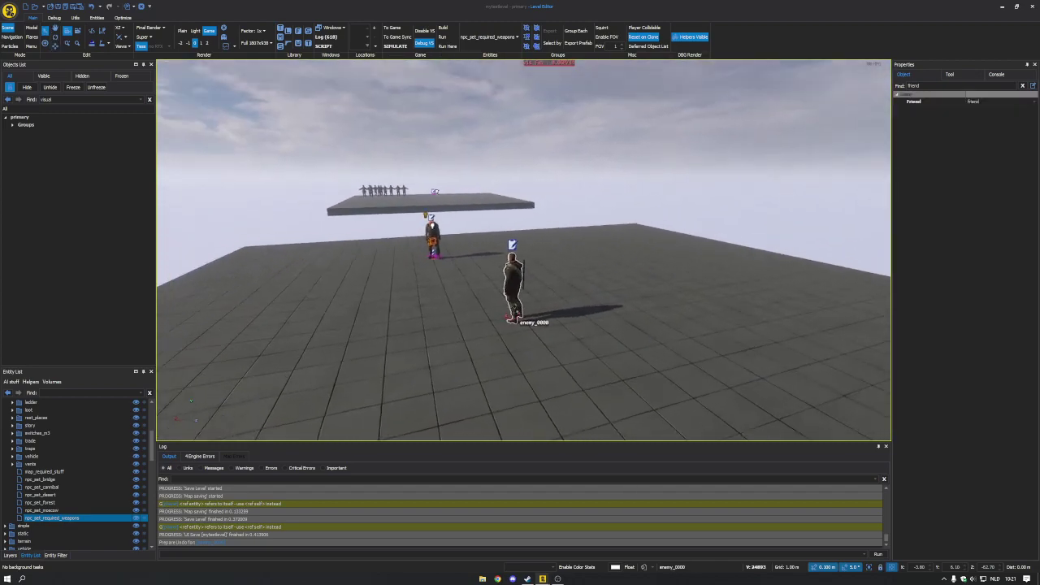
{"action": "right_click_drag", "start_coordinate": [434, 243], "coordinate": [601, 243]}
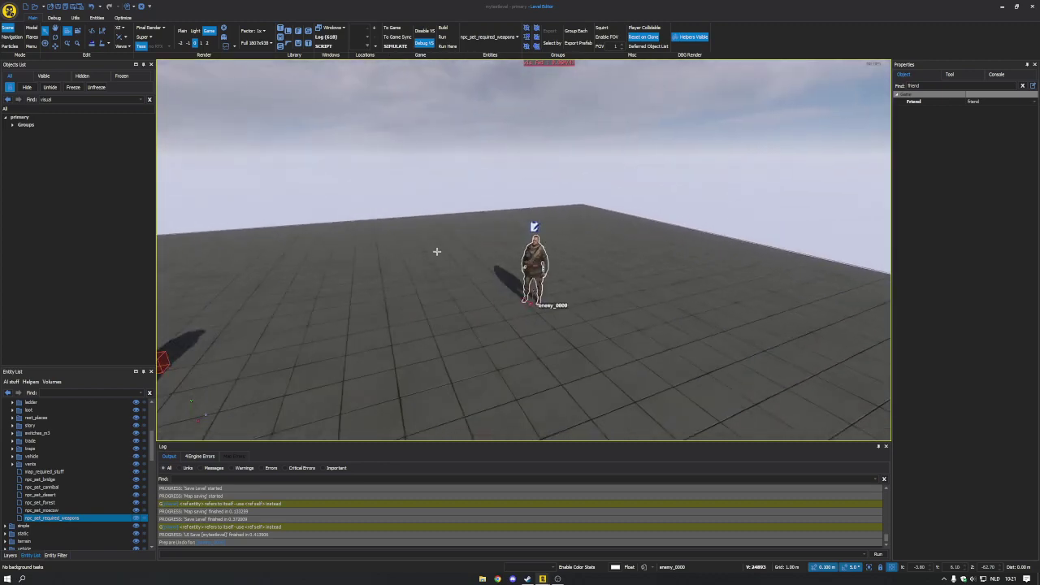
- Simulate the level, inspect the NPC and its weapons up close, and end the simulation without highlighting errors in the log
{"action": "key", "text": "F5"}
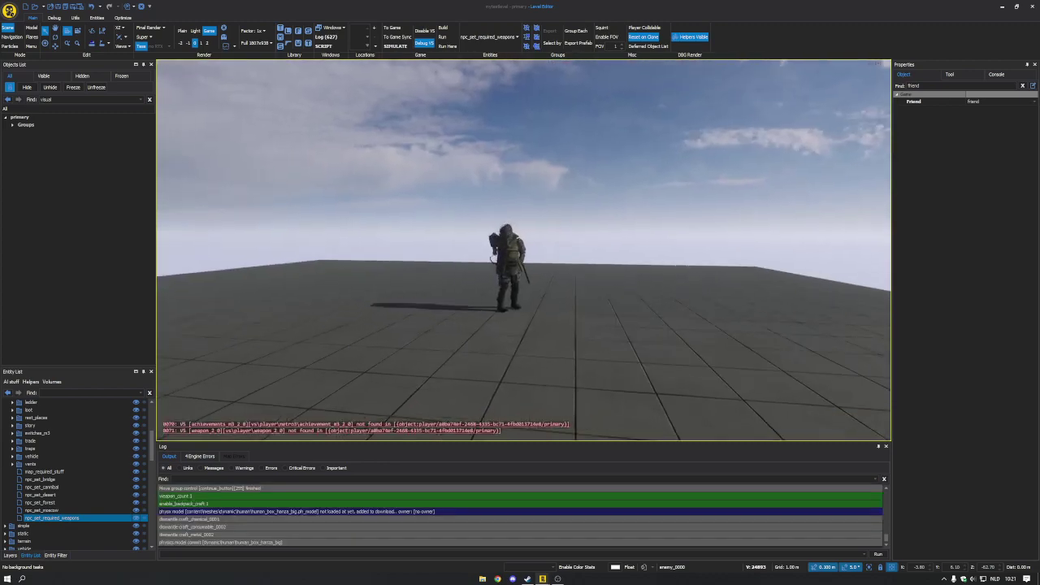
{"action": "key", "text": "w"}
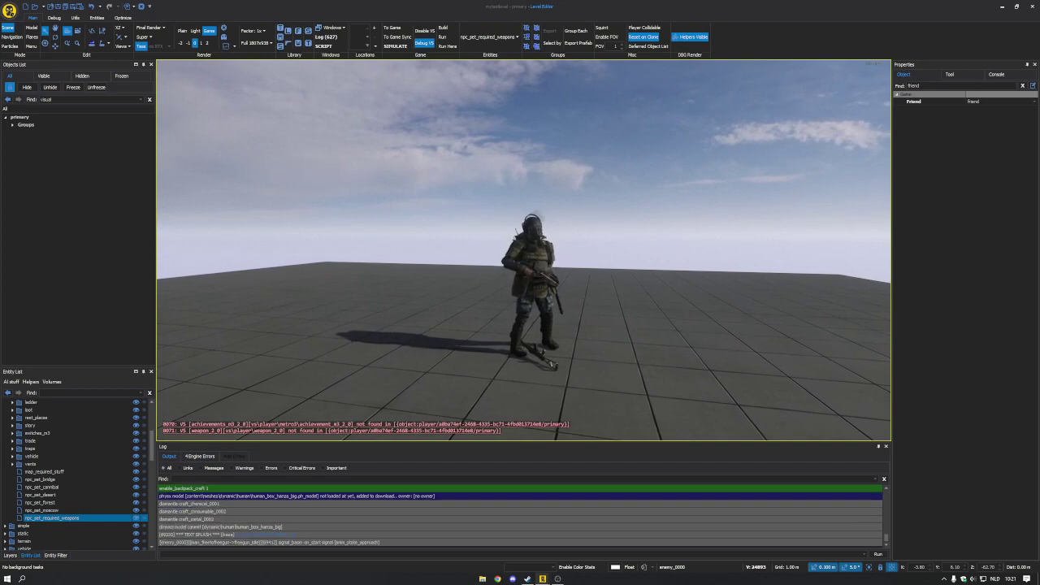
{"action": "key", "text": "w"}
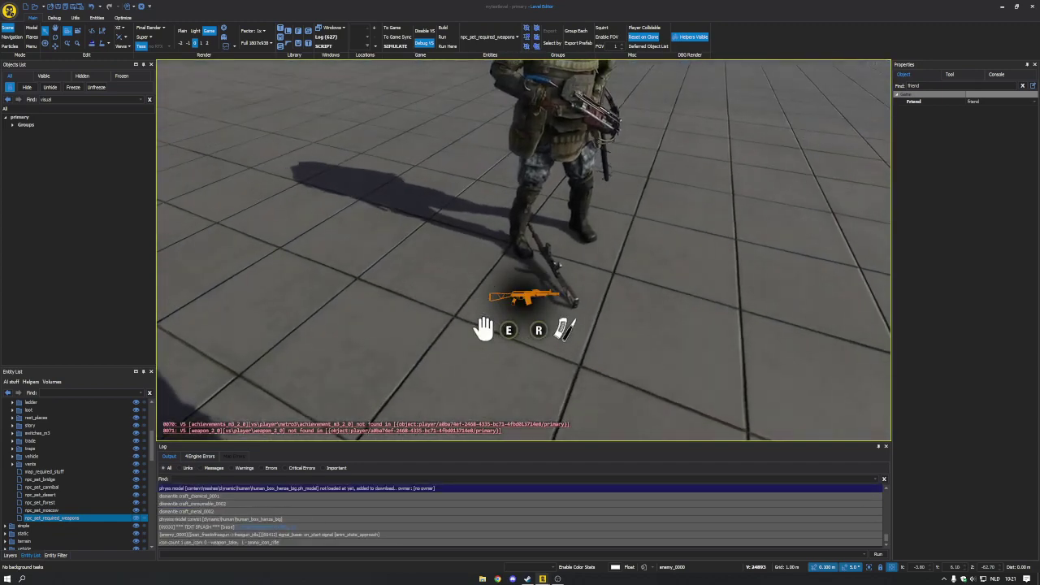
{"action": "key", "text": "s"}
{"action": "key", "text": "ctrl"}
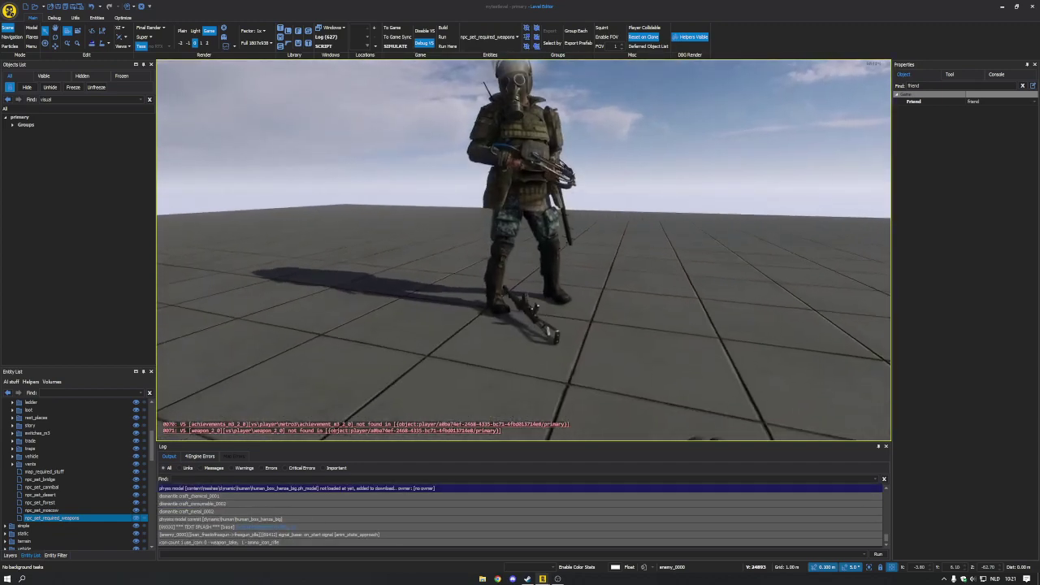
{"action": "key", "text": "Escape"}
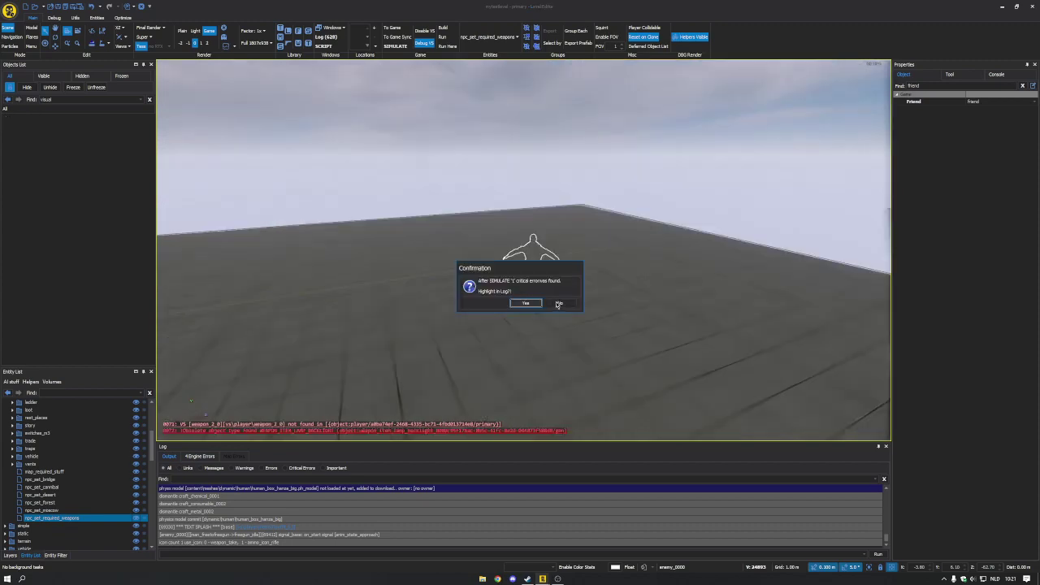
{"action": "left_click", "coordinate": [559, 304]}
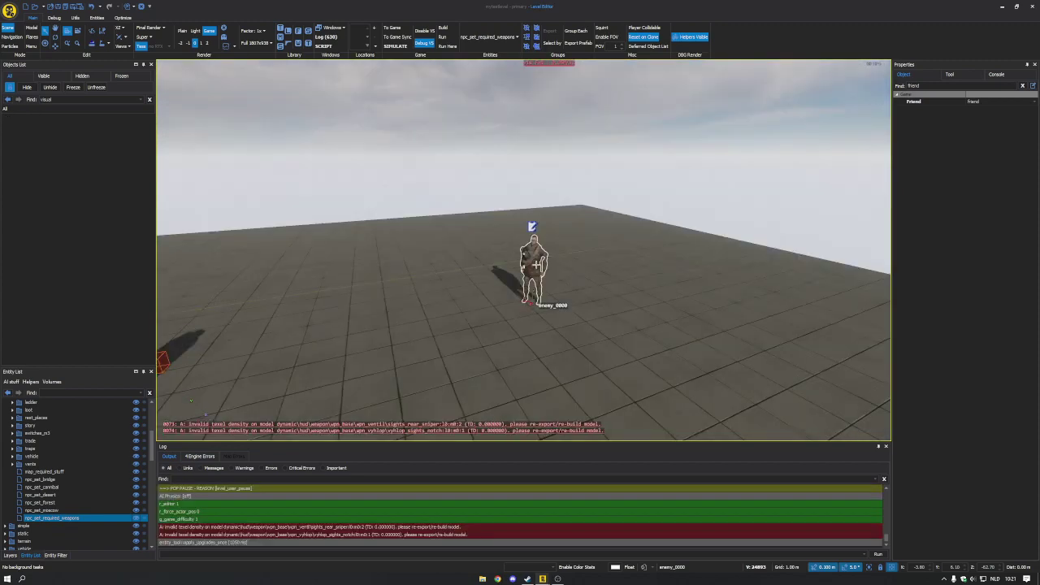
- Filter enemy_0000's properties by "rang" and clear its Close Ranged Weapon
{"action": "left_click", "coordinate": [973, 101]}
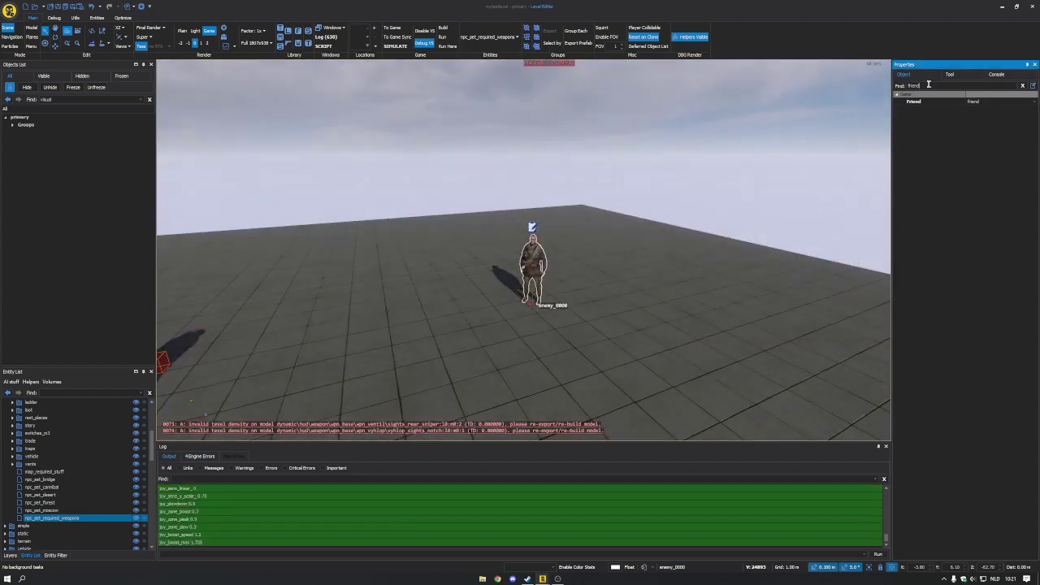
{"action": "type", "text": "rang"}
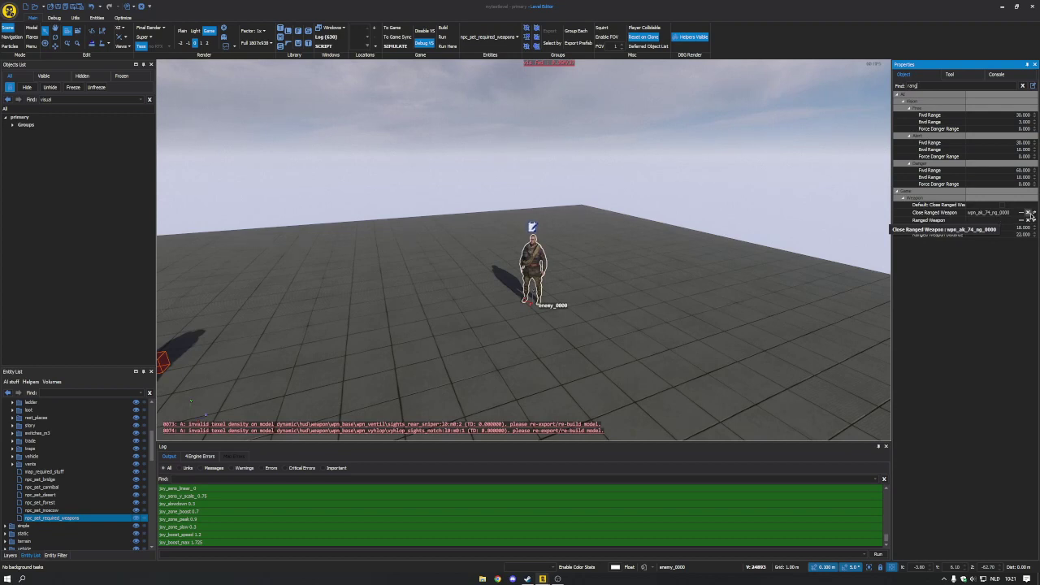
{"action": "left_click", "coordinate": [1029, 213]}
{"action": "left_click", "coordinate": [534, 303]}
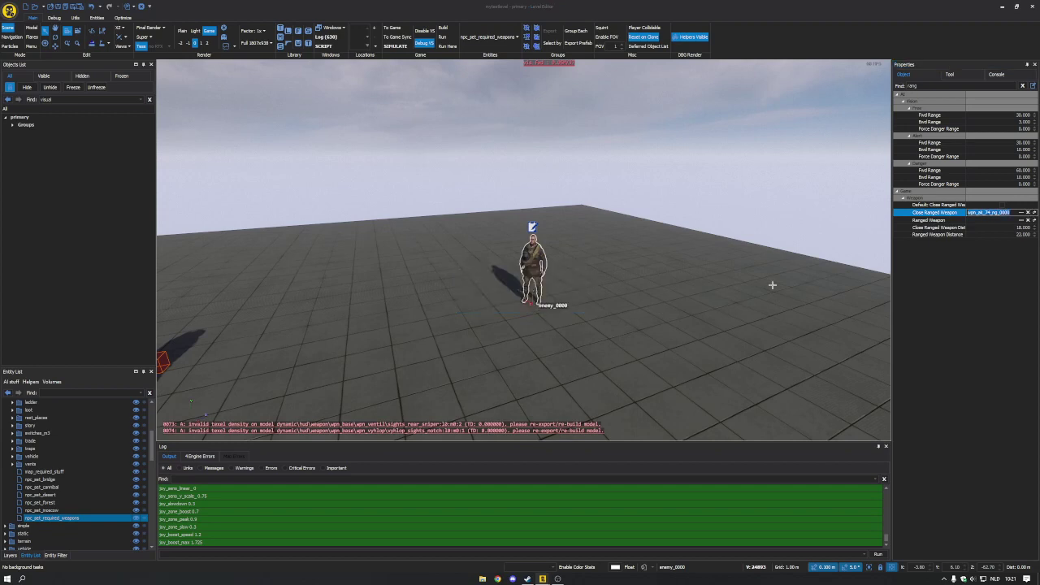
{"action": "left_click", "coordinate": [1028, 213]}
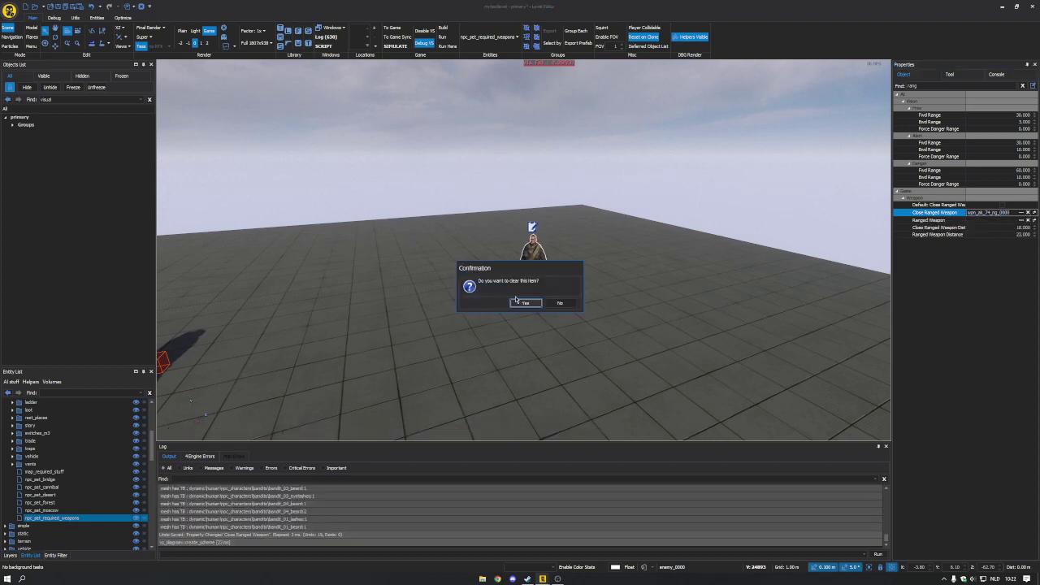
{"action": "left_click", "coordinate": [520, 303]}
- Delete the wpn_ak_74_ng_0000 weapon on enemy_0000's back from the level, including its references
{"action": "left_click", "coordinate": [590, 269]}
{"action": "right_click_drag", "start_coordinate": [590, 269], "coordinate": [600, 245]}
{"action": "key", "text": "w"}
{"action": "key", "text": "s"}
{"action": "key", "text": "w"}
{"action": "key", "text": "d"}
{"action": "key", "text": "a"}
{"action": "key", "text": "d"}
{"action": "key", "text": "s"}
{"action": "left_click", "coordinate": [538, 245]}
{"action": "left_click", "coordinate": [535, 247]}
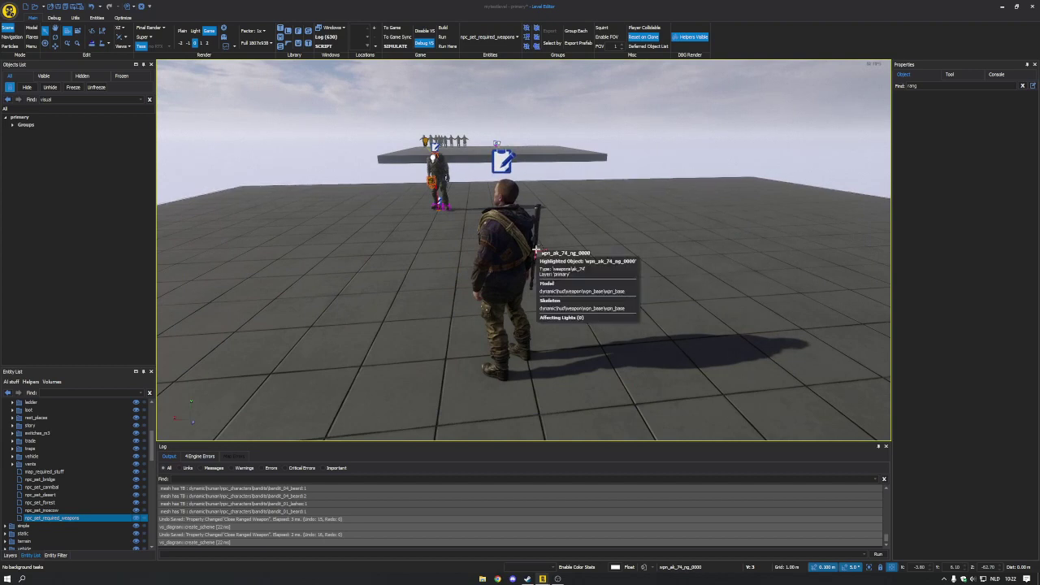
{"action": "key", "text": "Delete"}
{"action": "left_click", "coordinate": [524, 314]}
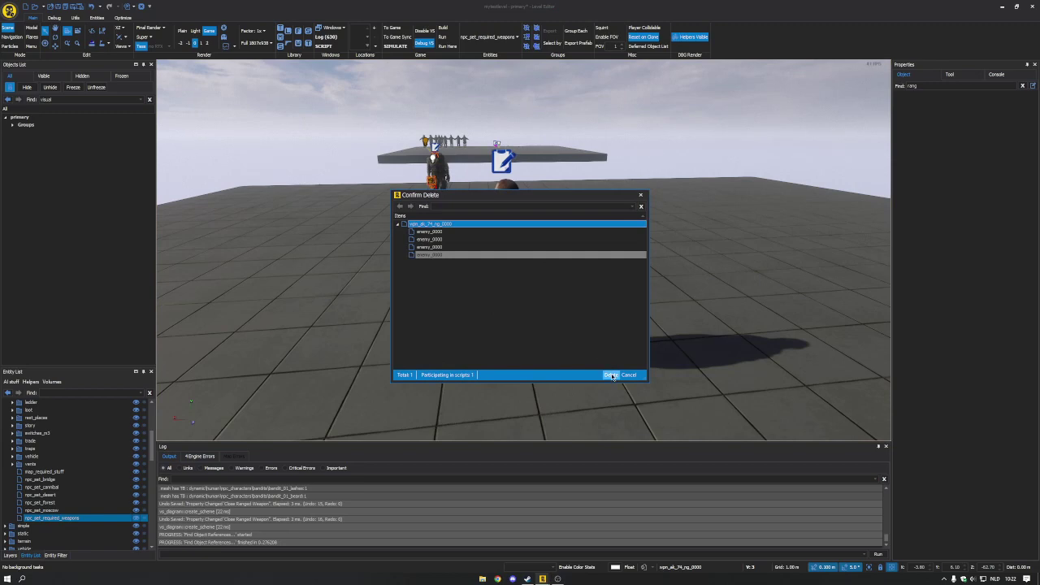
{"action": "left_click", "coordinate": [612, 376]}
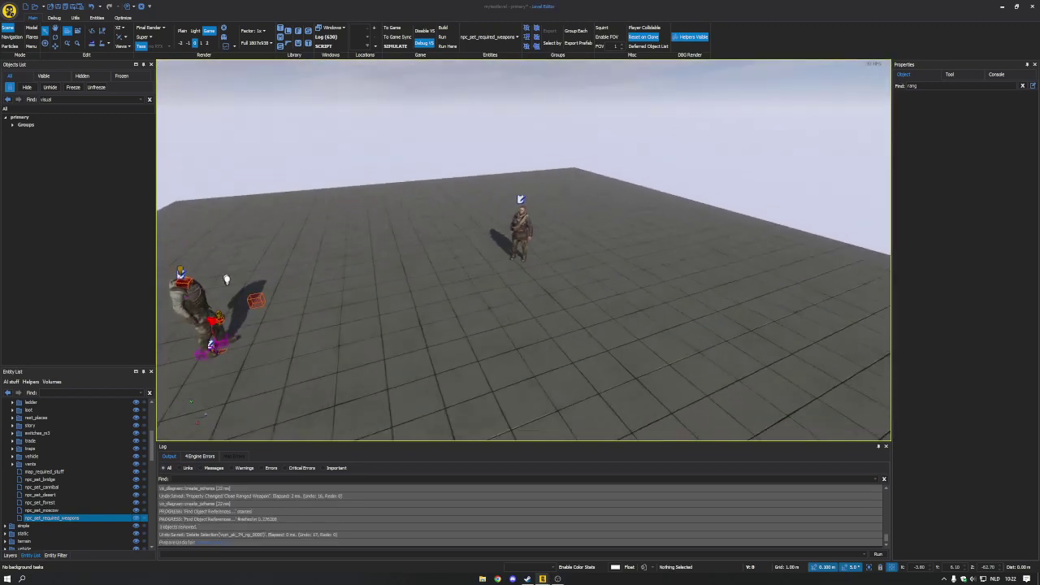
- Reopen enemy_0000's visual script and move the script window so the object properties stay uncovered
{"action": "left_click", "coordinate": [523, 234]}
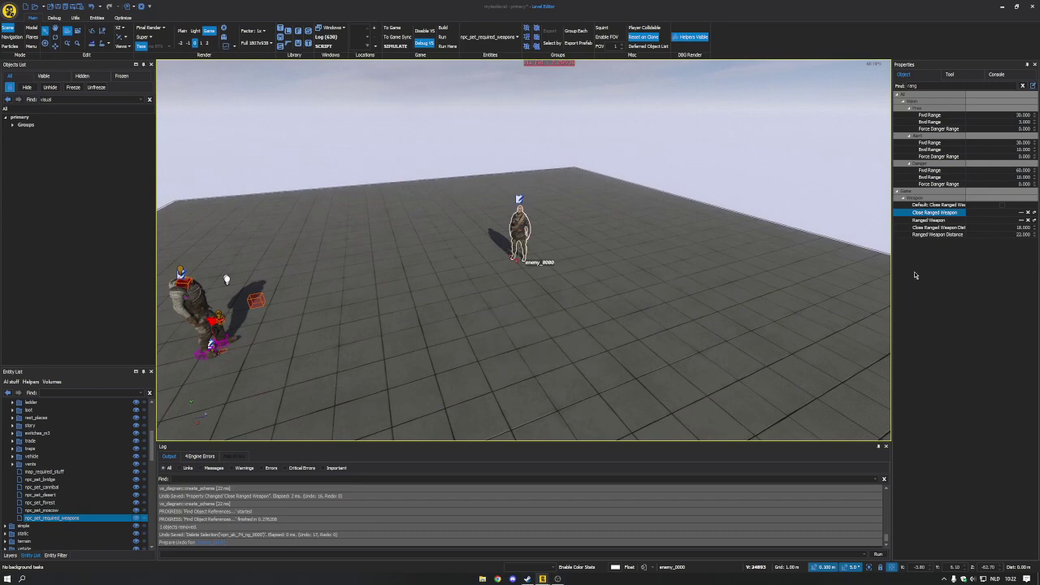
{"action": "right_click", "coordinate": [521, 233]}
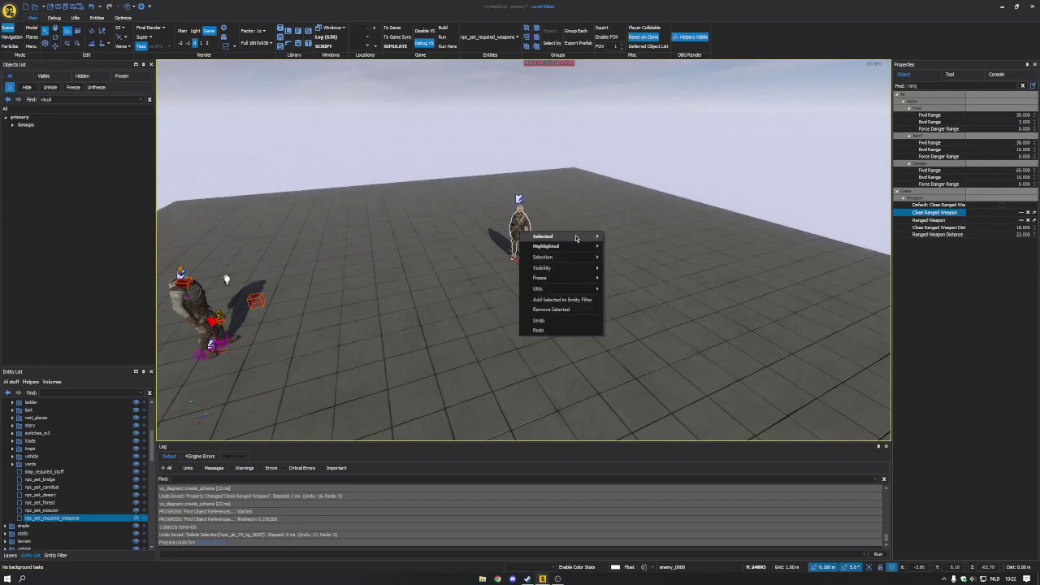
{"action": "mouse_move", "coordinate": [581, 244]}
{"action": "left_click", "coordinate": [640, 257]}
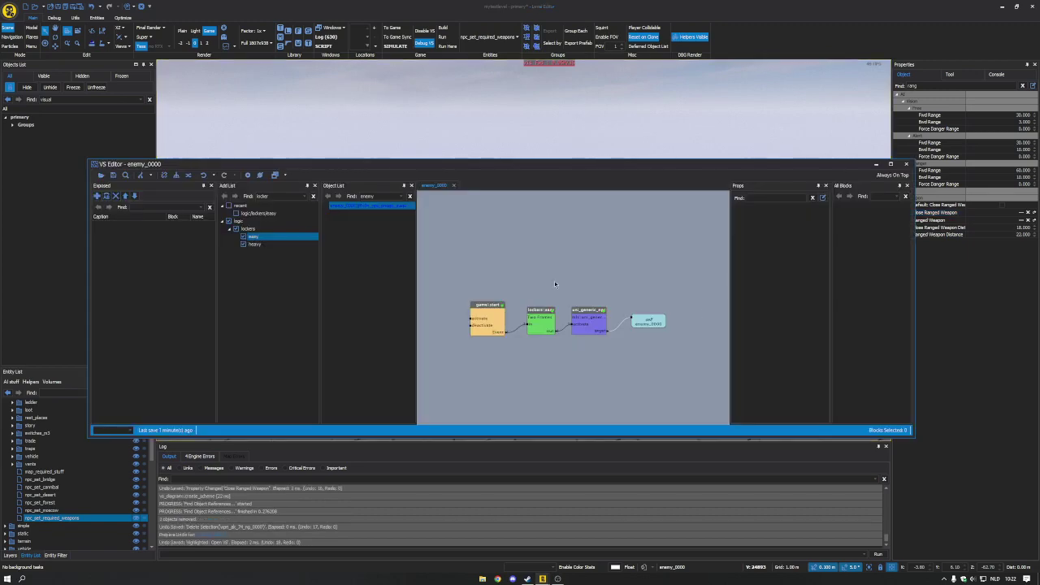
{"action": "left_click", "coordinate": [599, 317]}
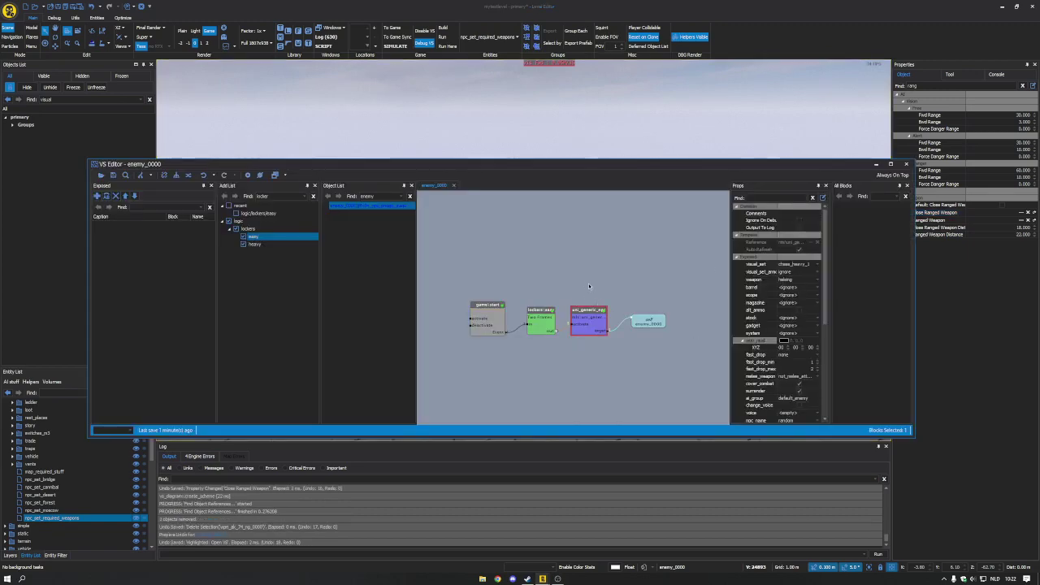
{"action": "left_click", "coordinate": [553, 282]}
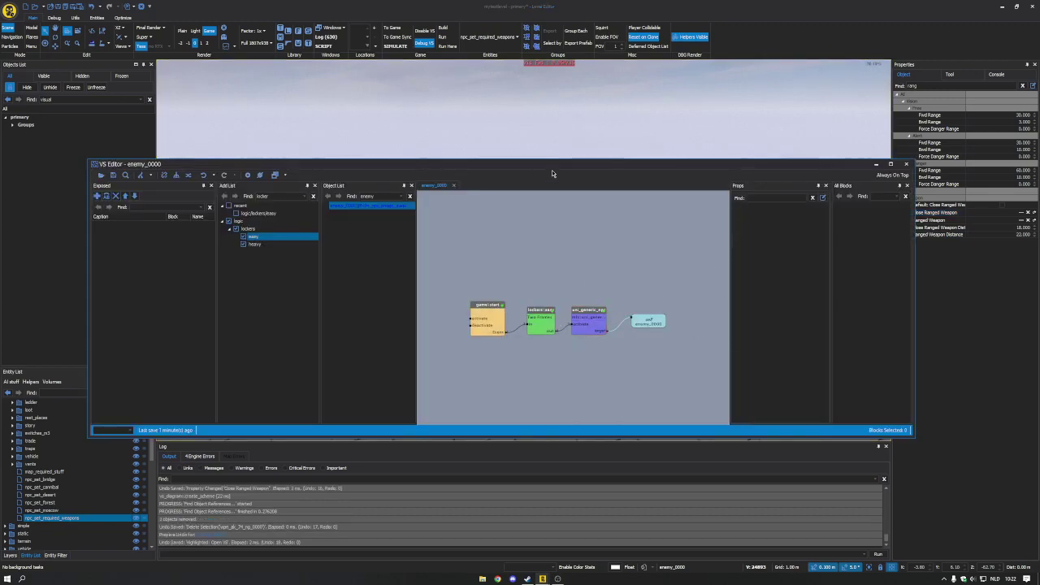
{"action": "left_click_drag", "start_coordinate": [557, 170], "coordinate": [485, 148]}
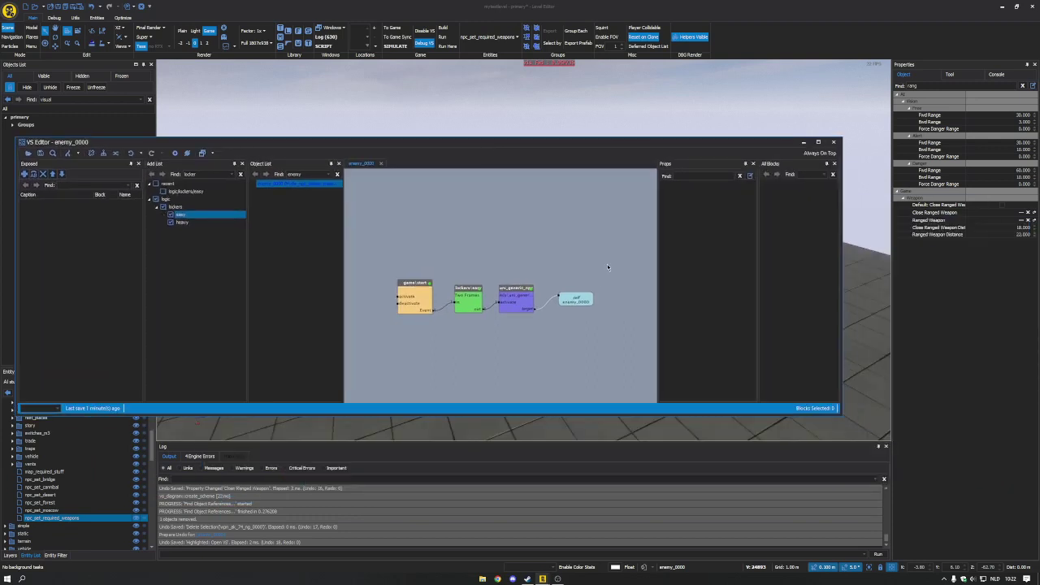
- Set the uni_generic_npc block's weapon to ak
{"action": "left_click", "coordinate": [521, 292]}
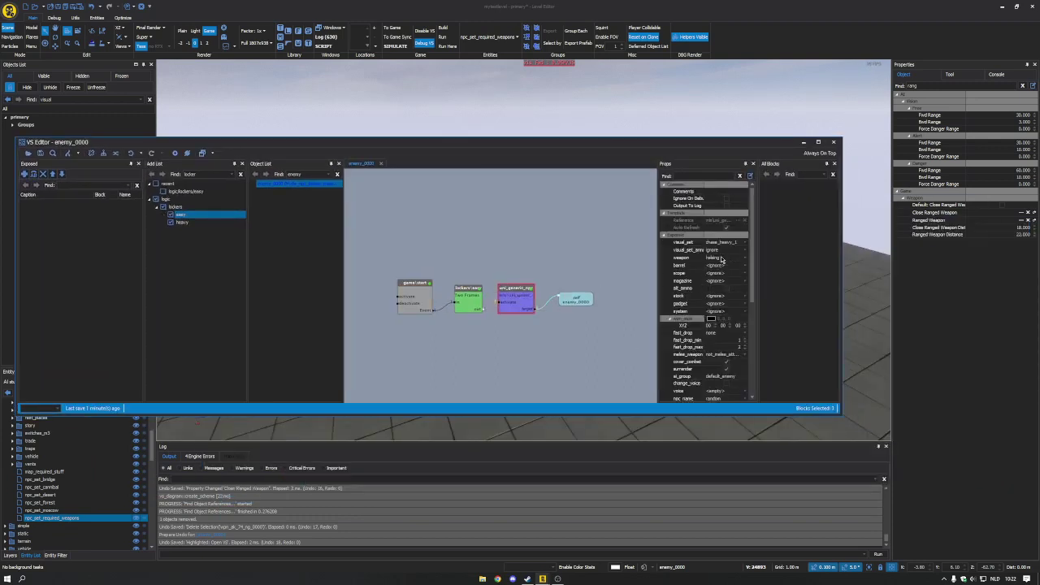
{"action": "left_click", "coordinate": [721, 258]}
{"action": "left_click", "coordinate": [728, 265]}
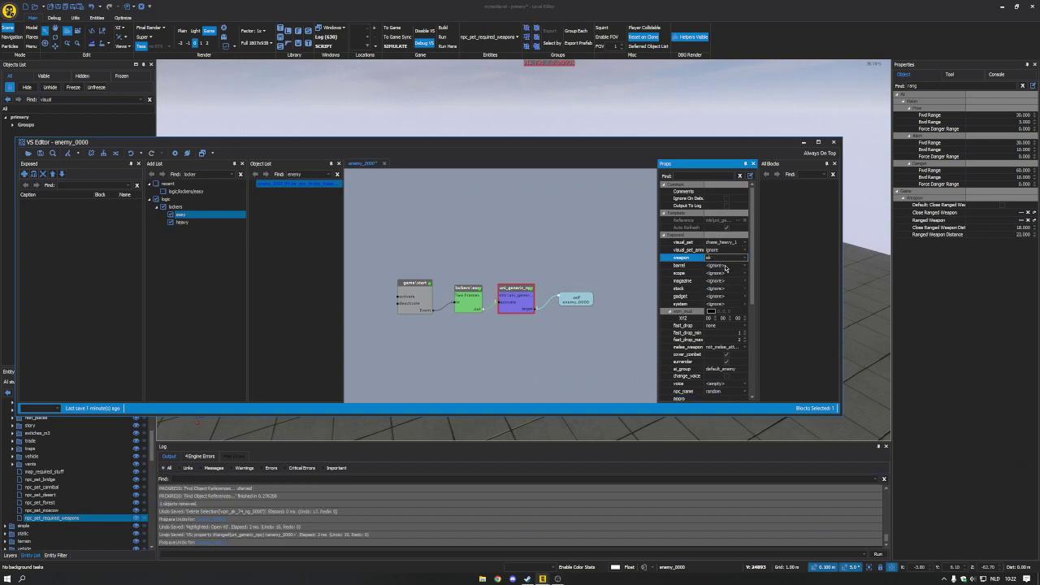
- Enable Auto Fix Close, Auto Fix Range and evade_vehicles on the uni_generic_npc block
{"action": "left_click_drag", "start_coordinate": [753, 247], "coordinate": [750, 347]}
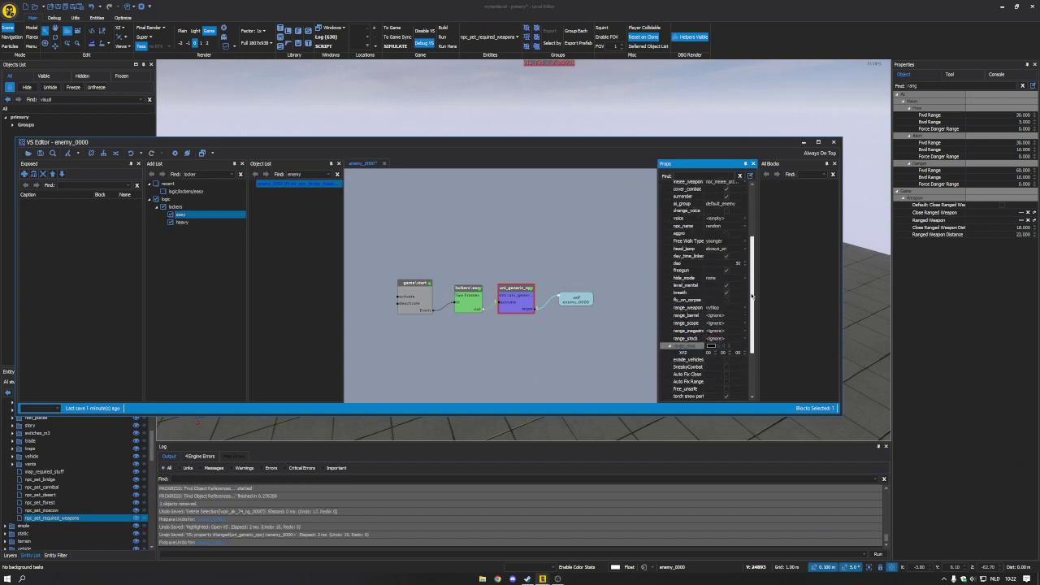
{"action": "left_click_drag", "start_coordinate": [752, 286], "coordinate": [751, 219]}
{"action": "left_click_drag", "start_coordinate": [751, 296], "coordinate": [750, 348]}
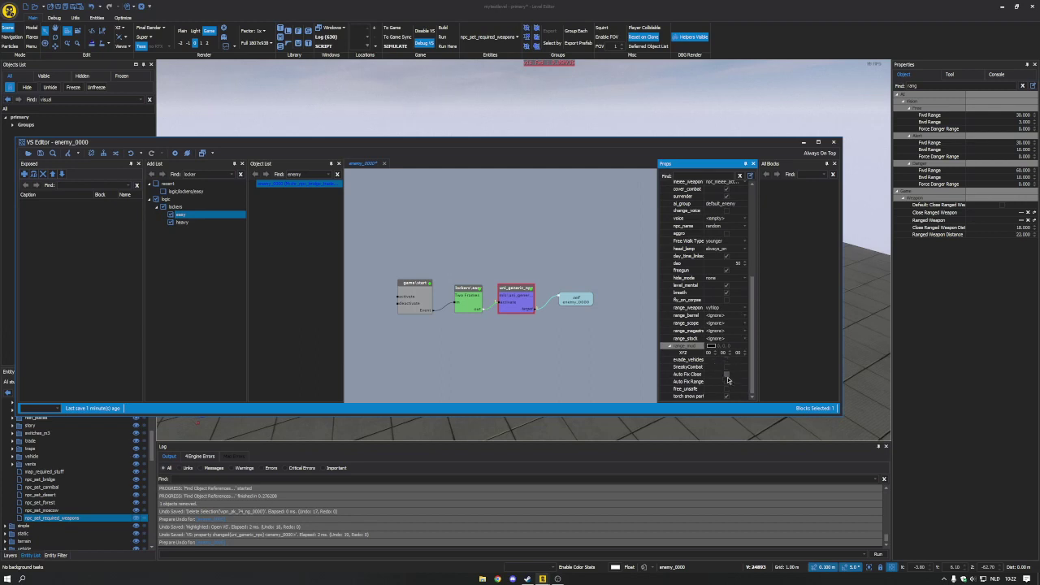
{"action": "left_click", "coordinate": [727, 374]}
{"action": "left_click", "coordinate": [727, 382]}
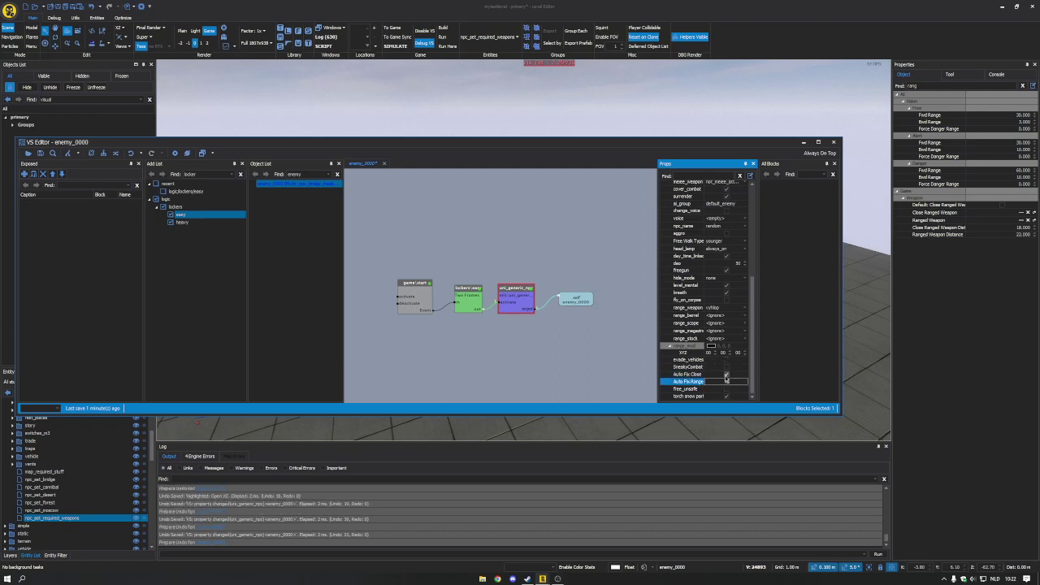
{"action": "left_click", "coordinate": [725, 360]}
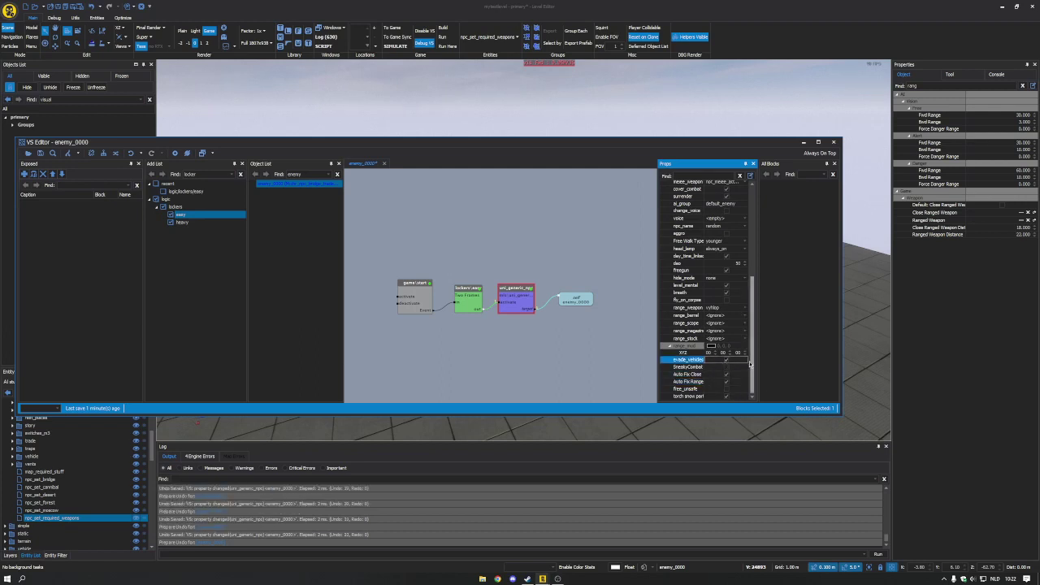
- Pick another range_weapon for the uni_generic_npc block and return to the start of its properties
{"action": "left_click_drag", "start_coordinate": [751, 364], "coordinate": [758, 342]}
{"action": "left_click", "coordinate": [717, 350]}
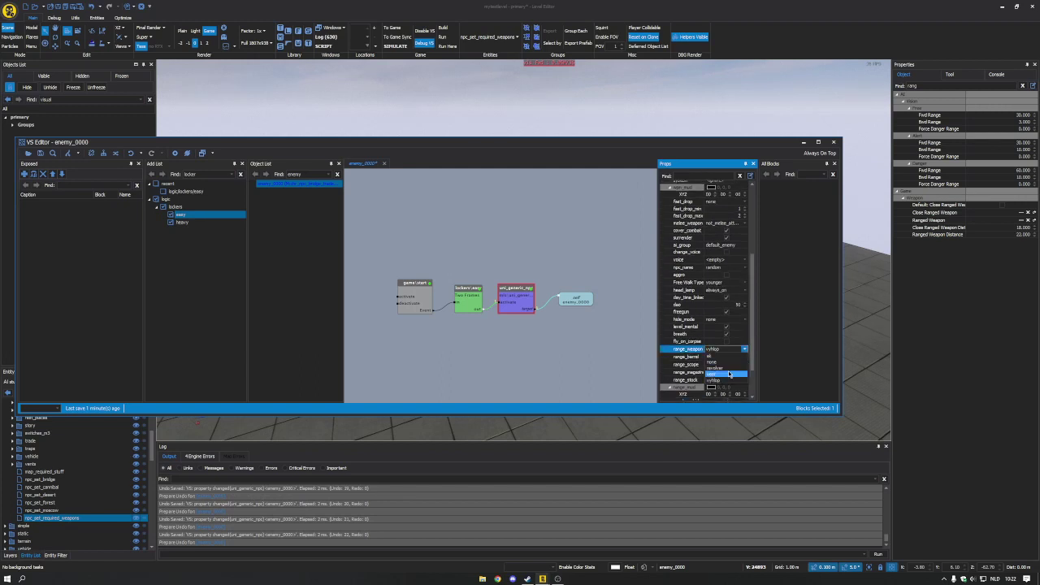
{"action": "left_click_drag", "start_coordinate": [754, 350], "coordinate": [765, 265]}
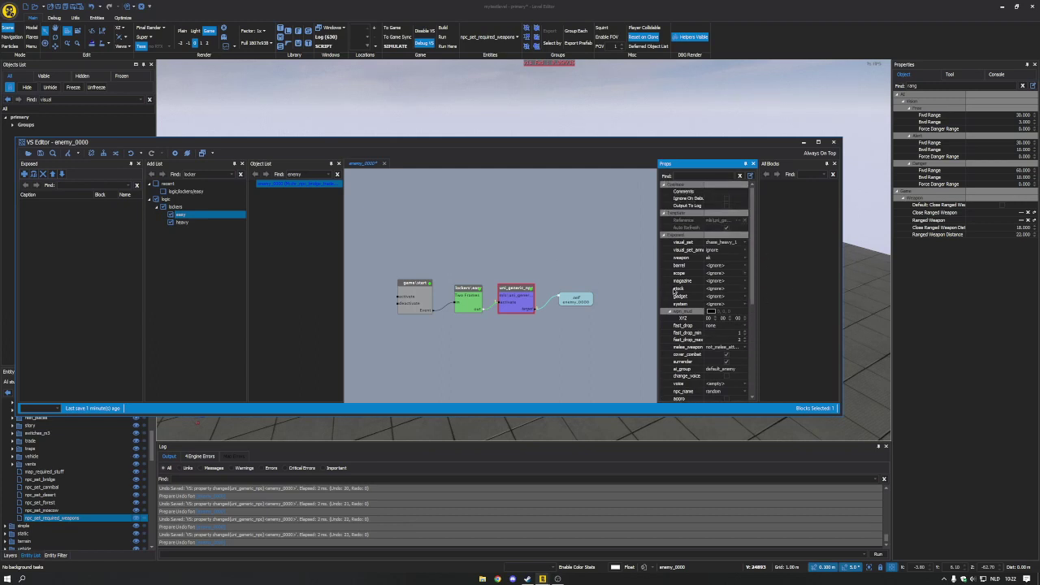
- Deselect the uni_generic_npc block, save the level and return to the scene
{"action": "left_click", "coordinate": [577, 280]}
{"action": "key", "text": "ctrl+s"}
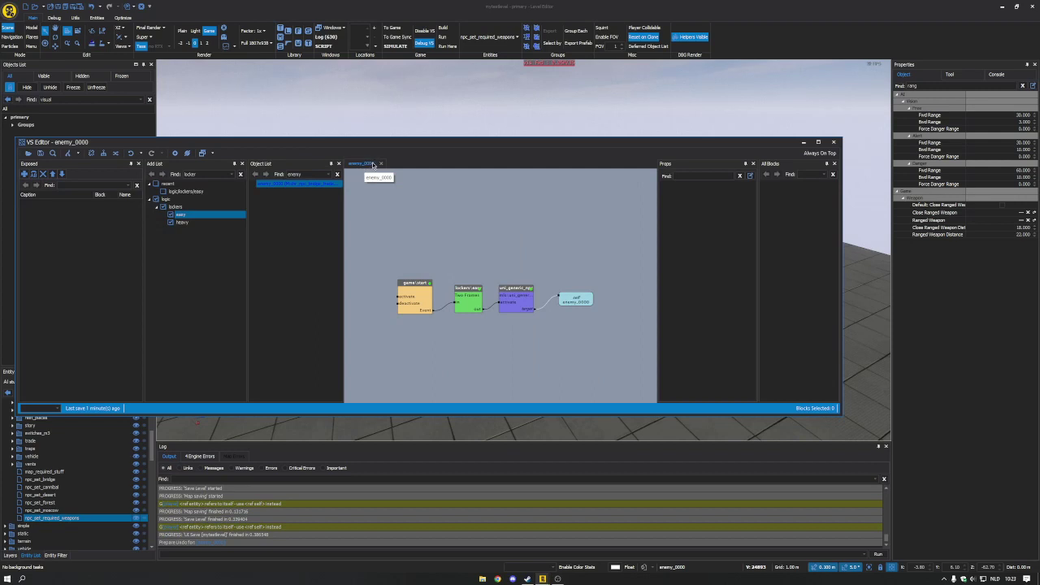
{"action": "left_click", "coordinate": [444, 115]}
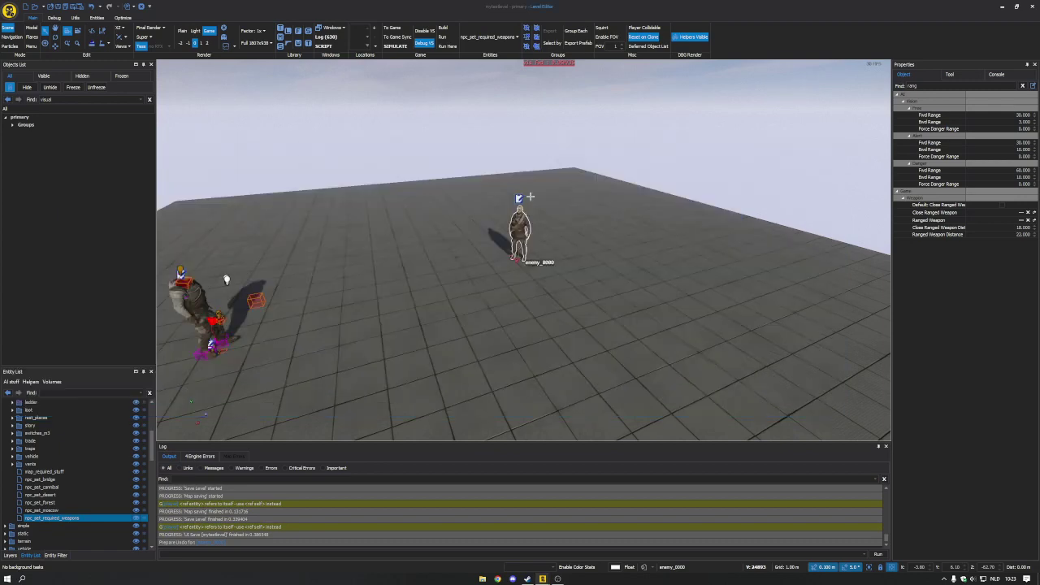
- Run the level in game mode and walk around enemy_0000 to examine its outfit, the weapons it carries and its idle behaviour
{"action": "key", "text": "F5"}
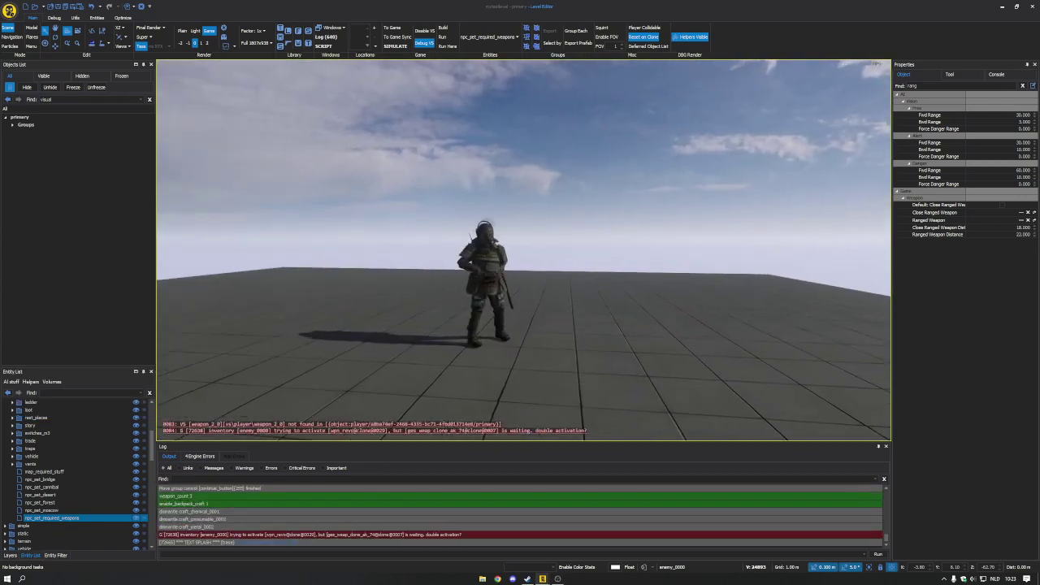
{"action": "key", "text": "w"}
{"action": "key", "text": "w"}
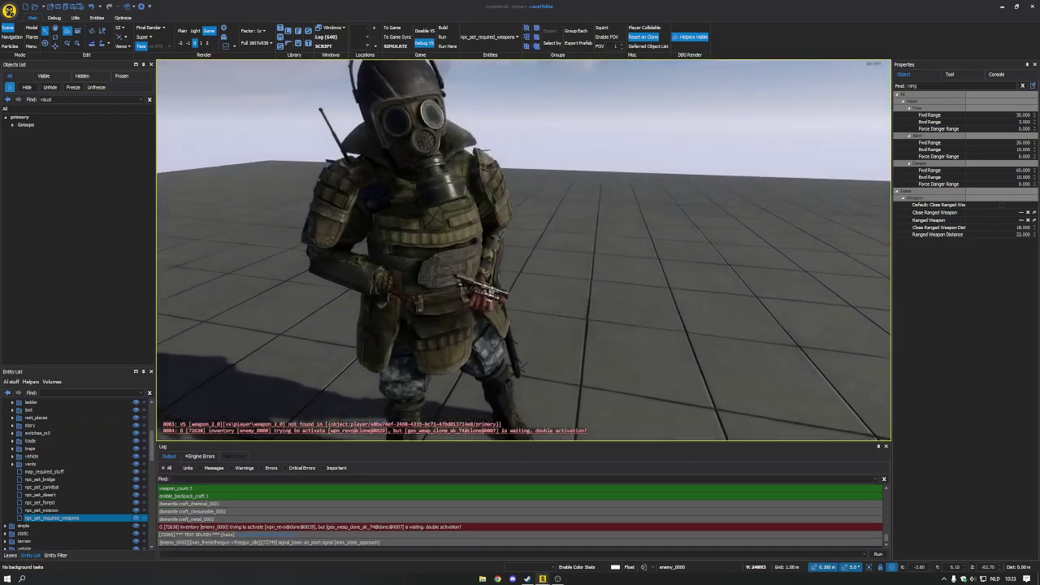
{"action": "key", "text": "d"}
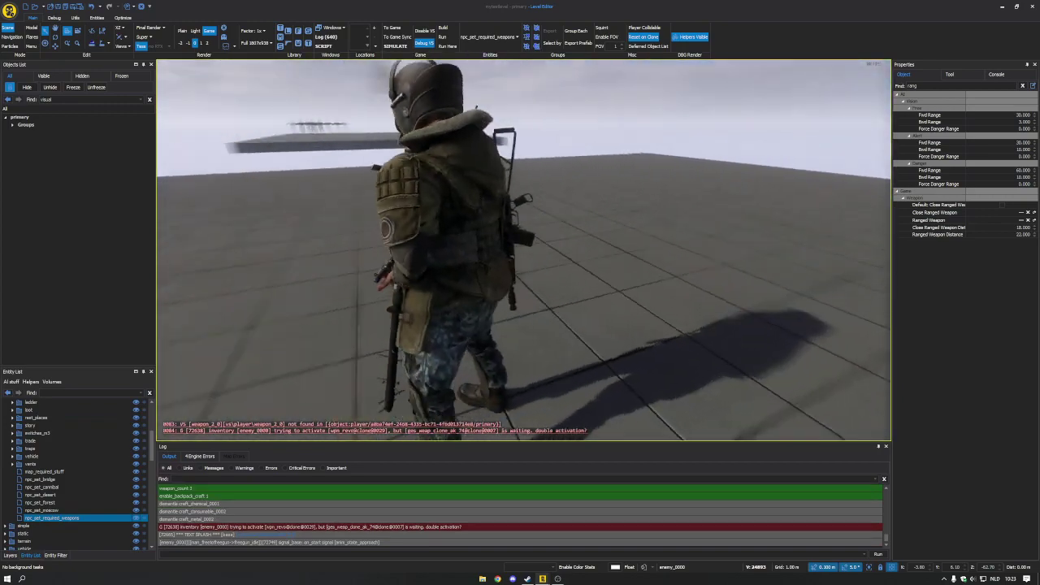
{"action": "key", "text": "d"}
{"action": "key", "text": "w"}
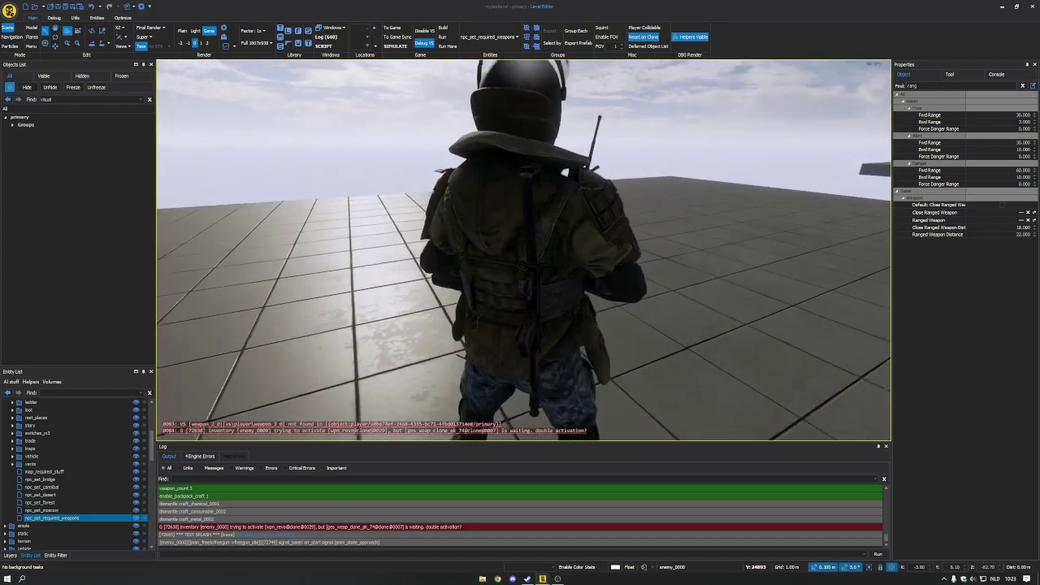
{"action": "key", "text": "a"}
{"action": "key", "text": "a"}
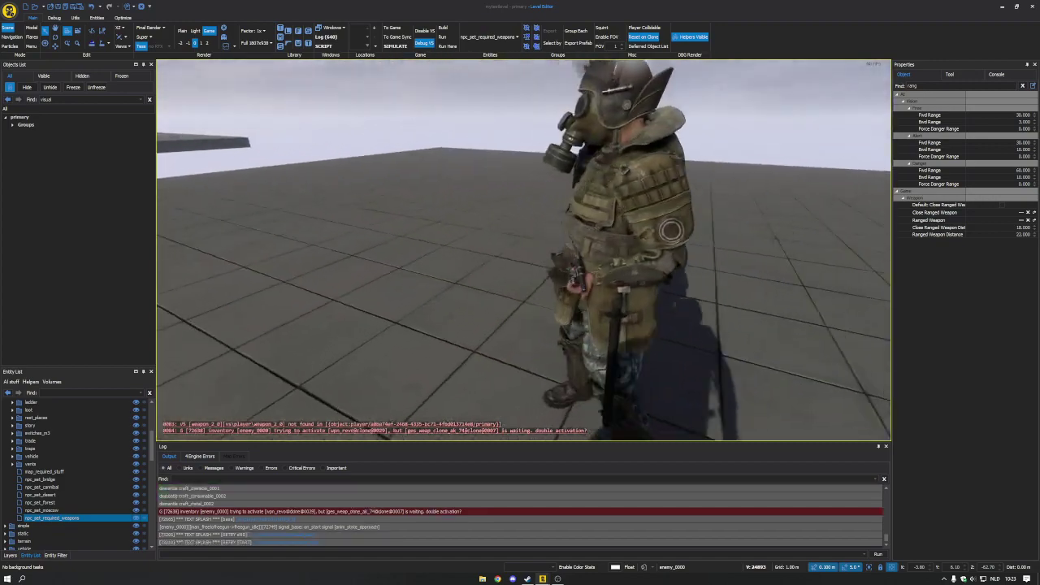
{"action": "key", "text": "w"}
{"action": "key", "text": "d"}
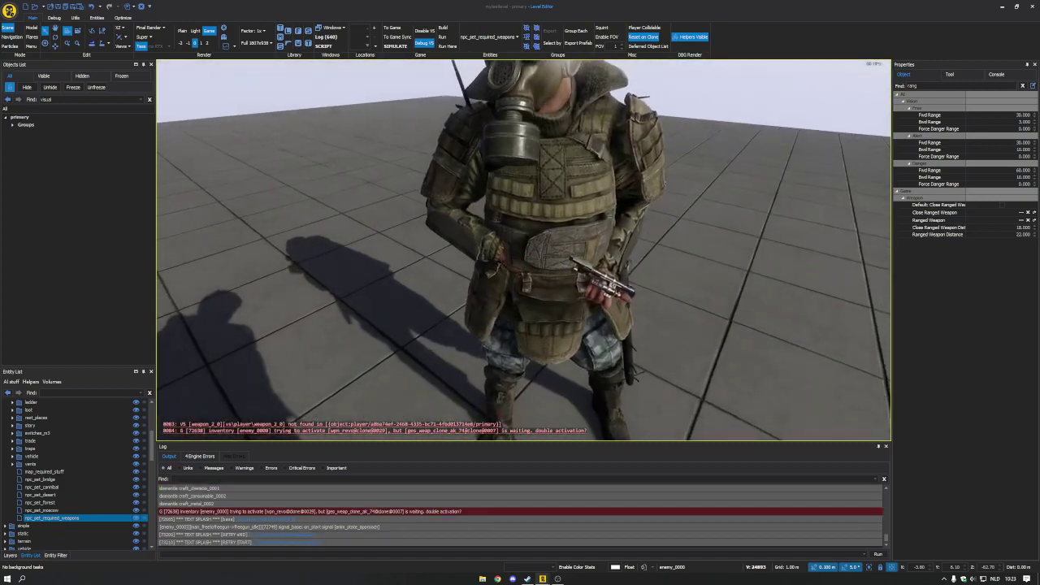
{"action": "key", "text": "s"}
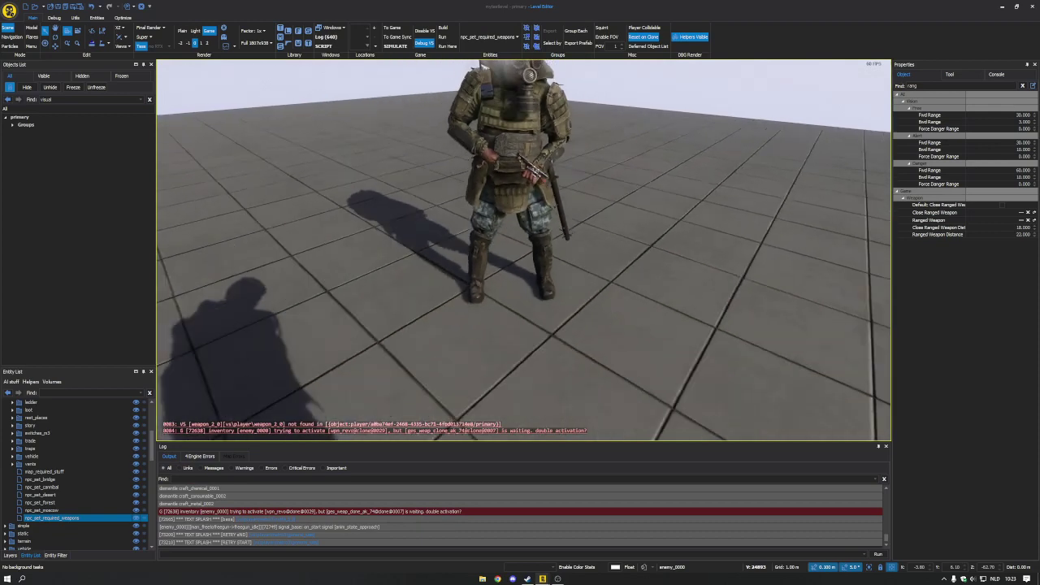
{"action": "key", "text": "s"}
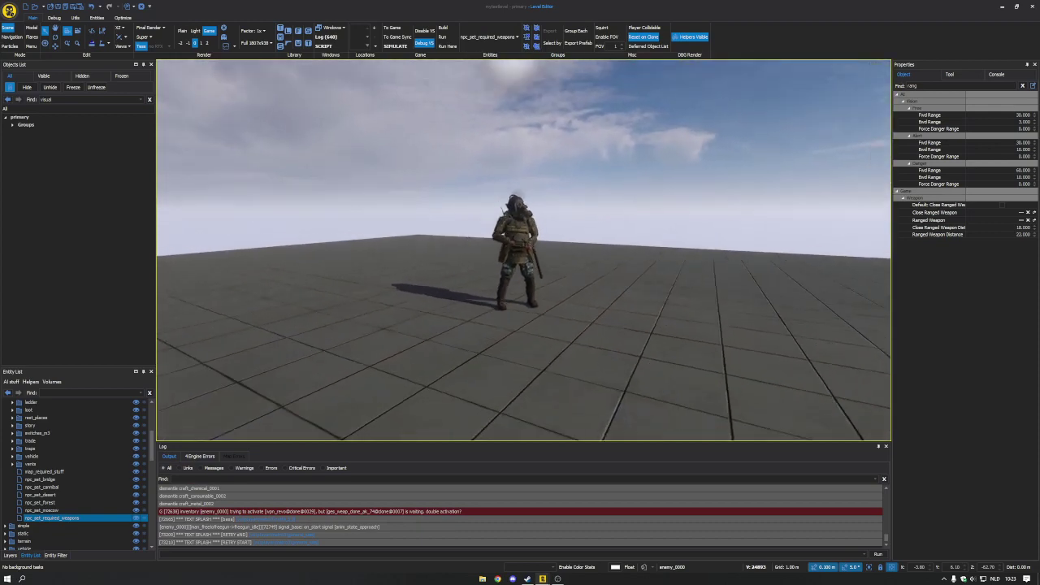
{"action": "key", "text": "w"}
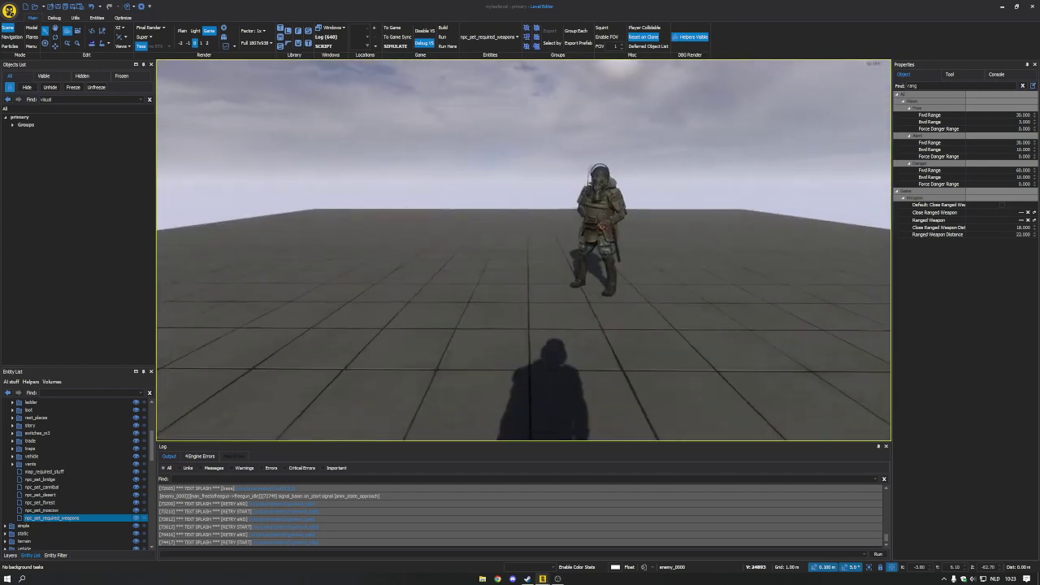
{"action": "key", "text": "a"}
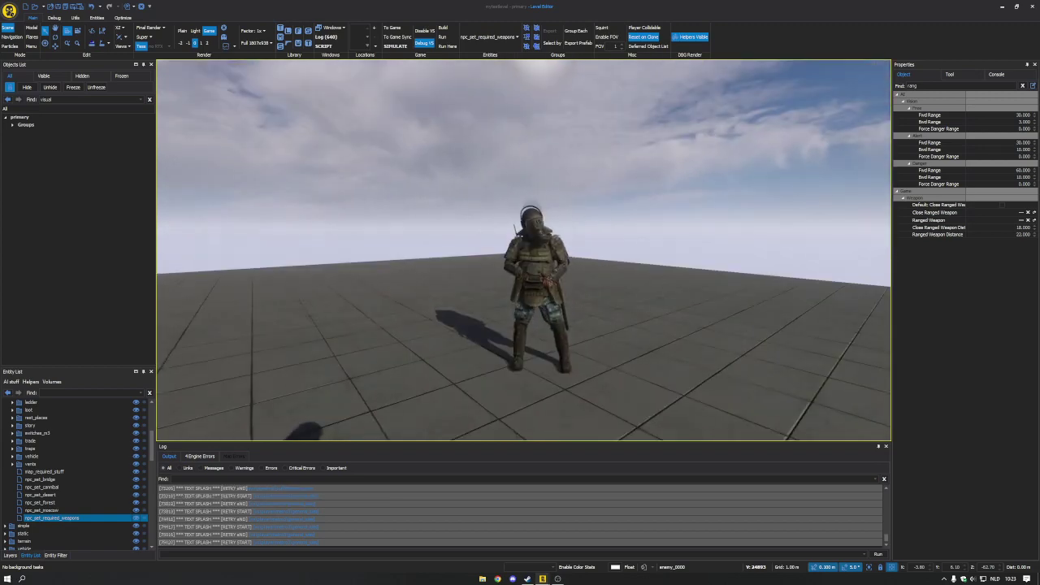